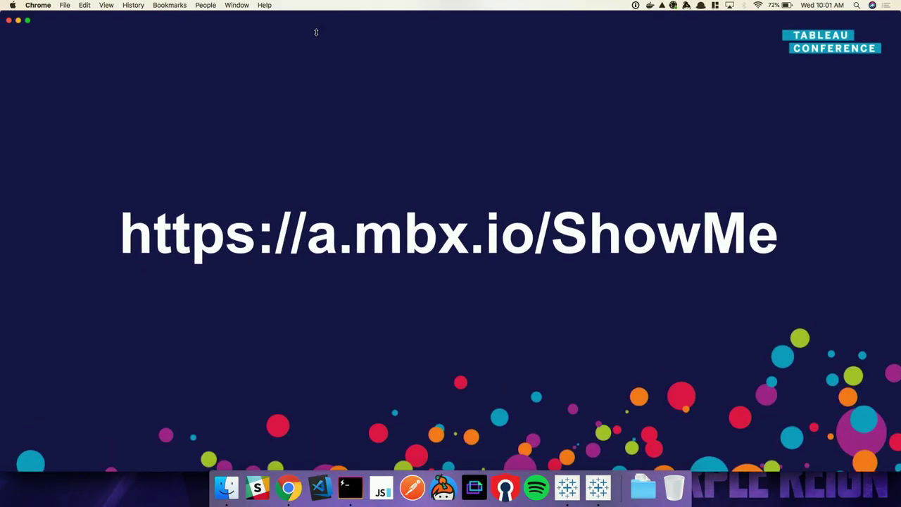
Search 'pasco' in Show Me! and choose Pasco, Washington as the hometown.
{"action": "left_click", "coordinate": [232, 23]}
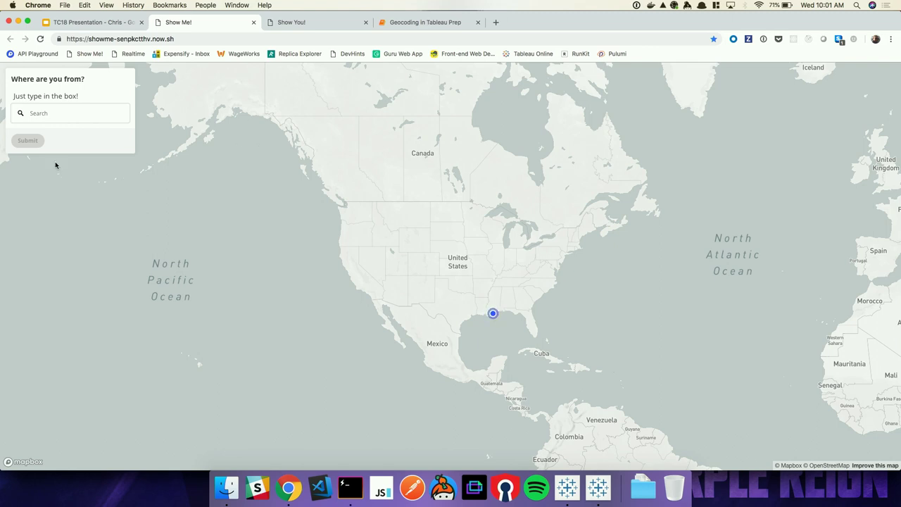
{"action": "type", "text": "pasco"}
{"action": "left_click", "coordinate": [74, 25]}
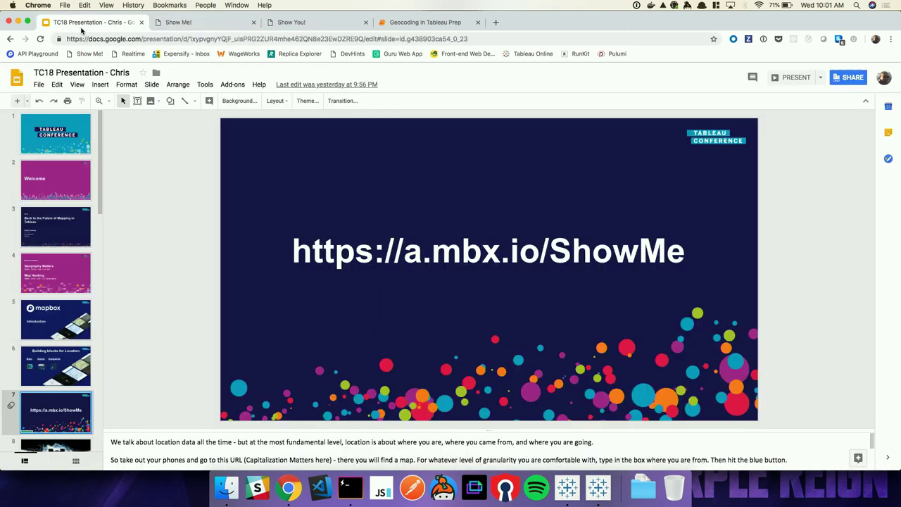
{"action": "left_click", "coordinate": [196, 22]}
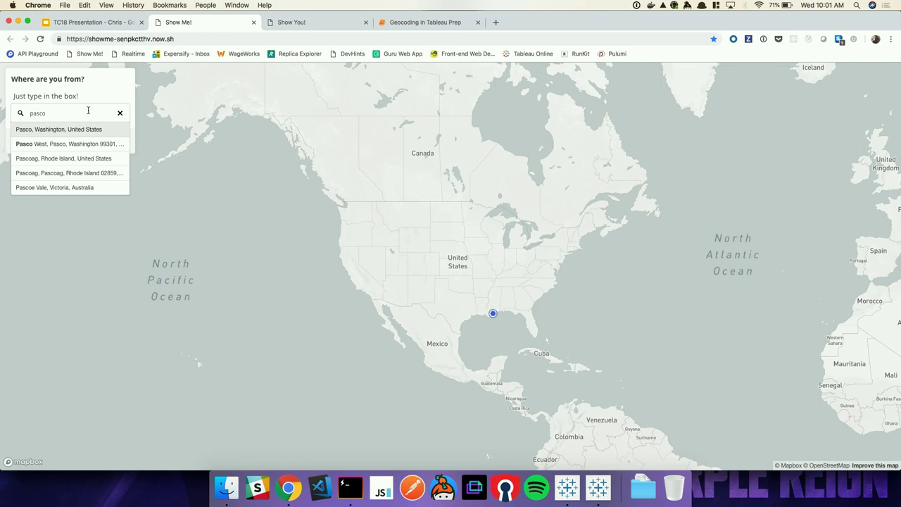
{"action": "left_click", "coordinate": [68, 129]}
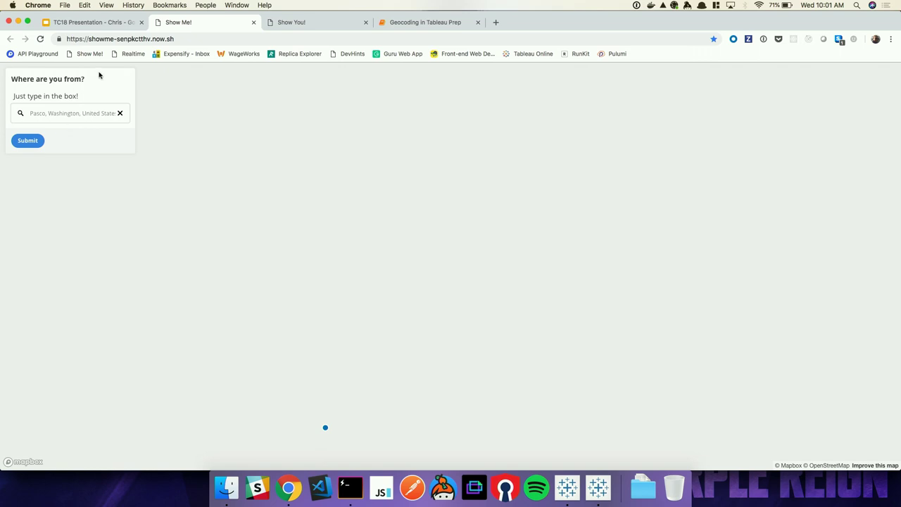
Pan the map across Washington and Idaho, then view the Show You! map of everyone's locations.
{"action": "scroll", "coordinate": [233, 181], "scroll_direction": "down", "scroll_amount": 3}
{"action": "left_click_drag", "start_coordinate": [234, 181], "coordinate": [360, 203]}
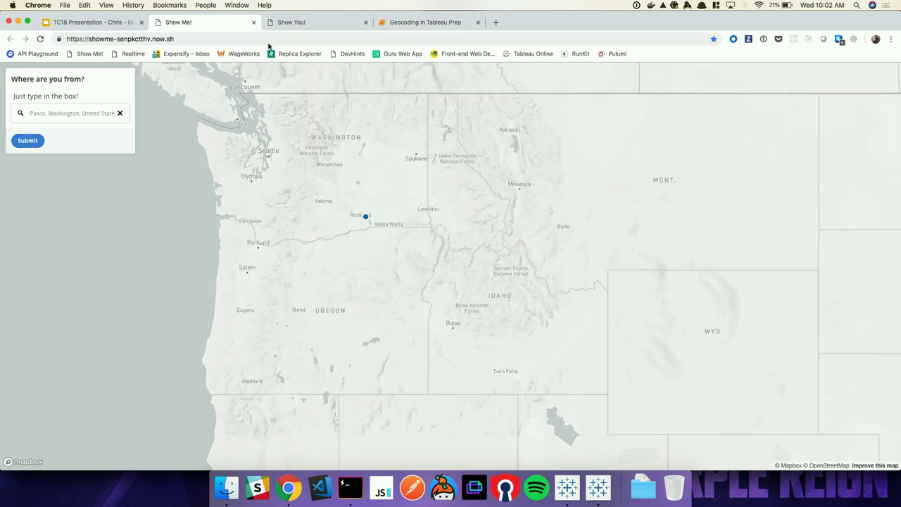
{"action": "left_click", "coordinate": [282, 24]}
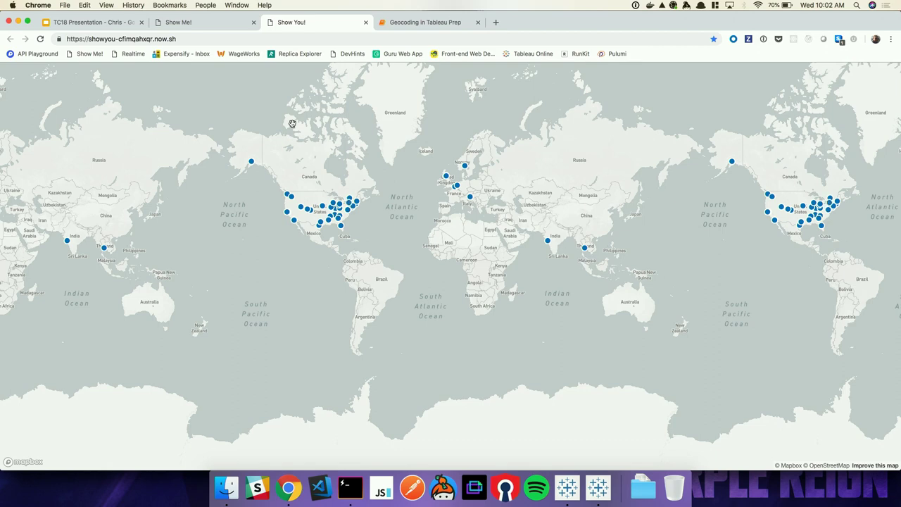
Return to the TC18 presentation and advance to the embedded Map Design video.
{"action": "left_click", "coordinate": [126, 24]}
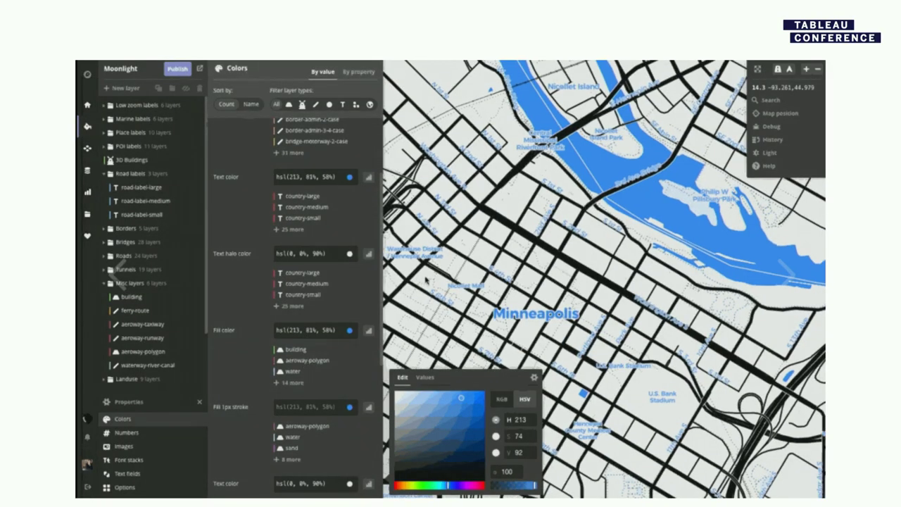
Play and pause the embedded map-design video, then bring Tableau's StyleDemo dashboard forward.
{"action": "scroll", "coordinate": [337, 184], "scroll_direction": "up", "scroll_amount": 1}
{"action": "left_click", "coordinate": [349, 131]}
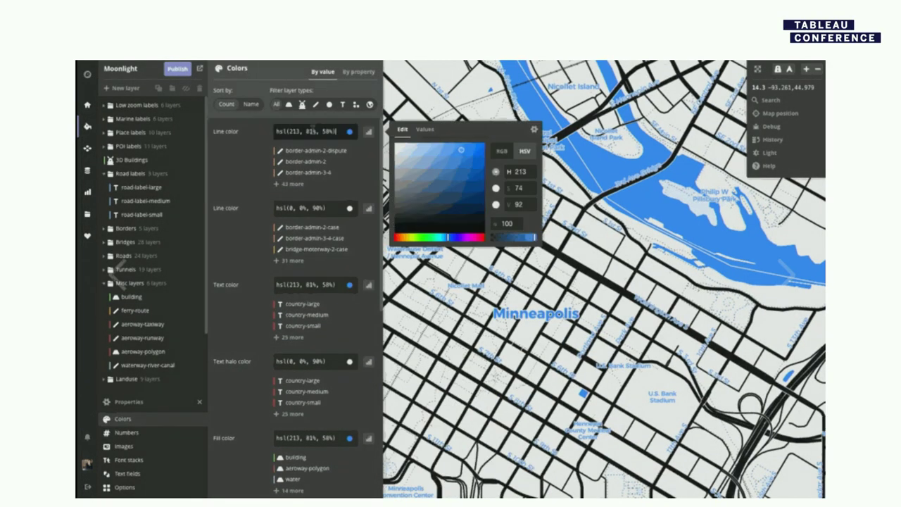
{"action": "scroll", "coordinate": [597, 336], "scroll_direction": "down", "scroll_amount": 1}
{"action": "scroll", "coordinate": [597, 336], "scroll_direction": "up", "scroll_amount": 5}
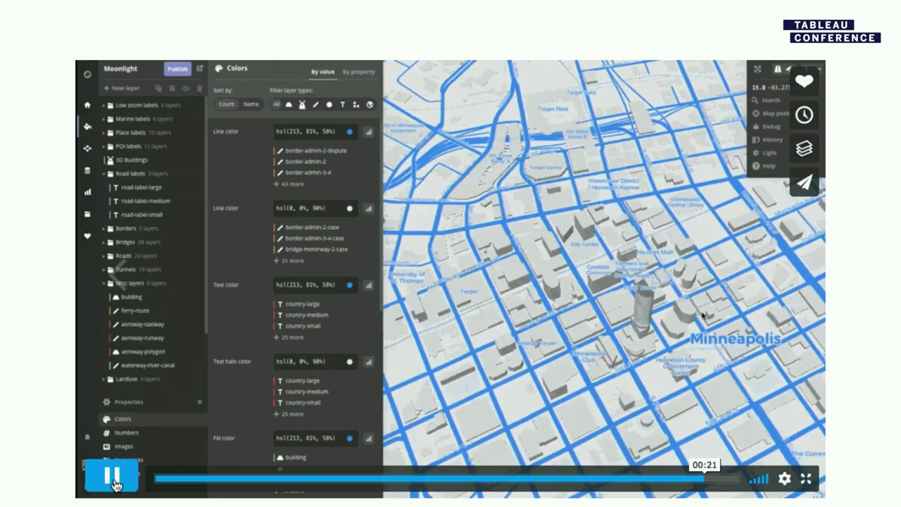
{"action": "left_click", "coordinate": [116, 484]}
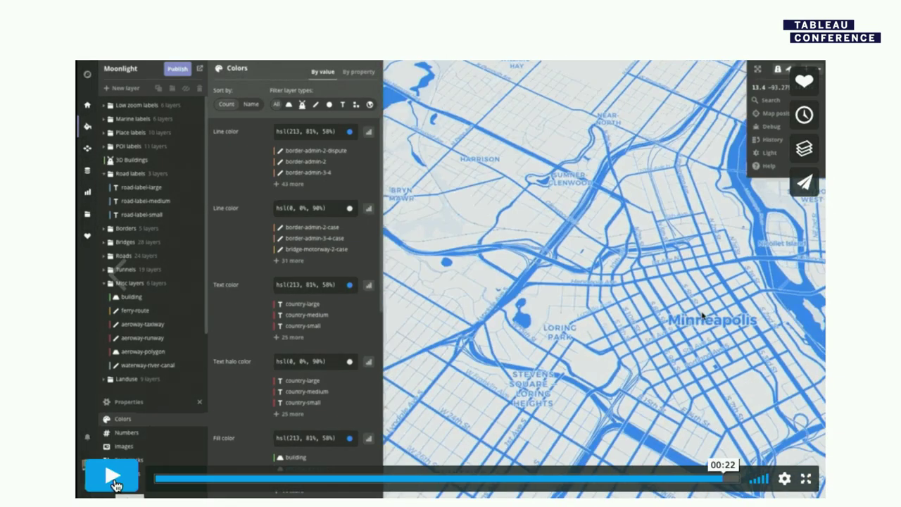
{"action": "left_click", "coordinate": [116, 484]}
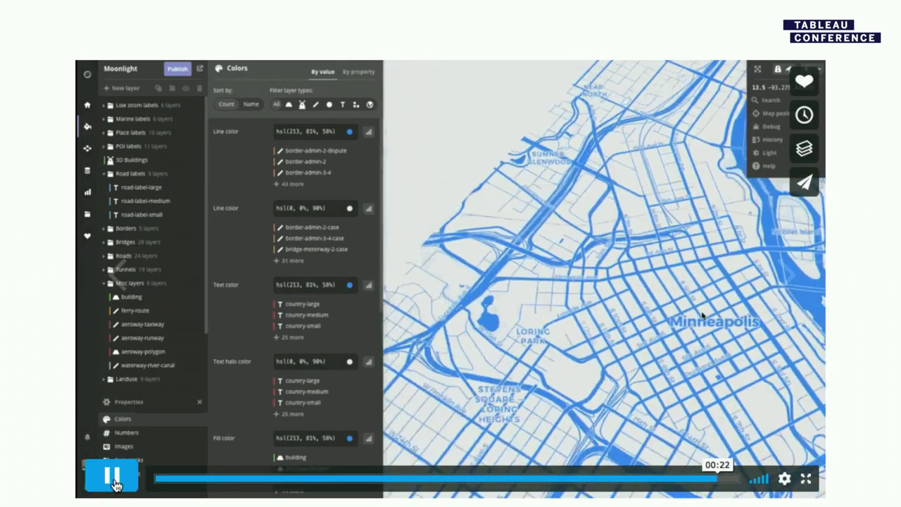
{"action": "left_click", "coordinate": [113, 479]}
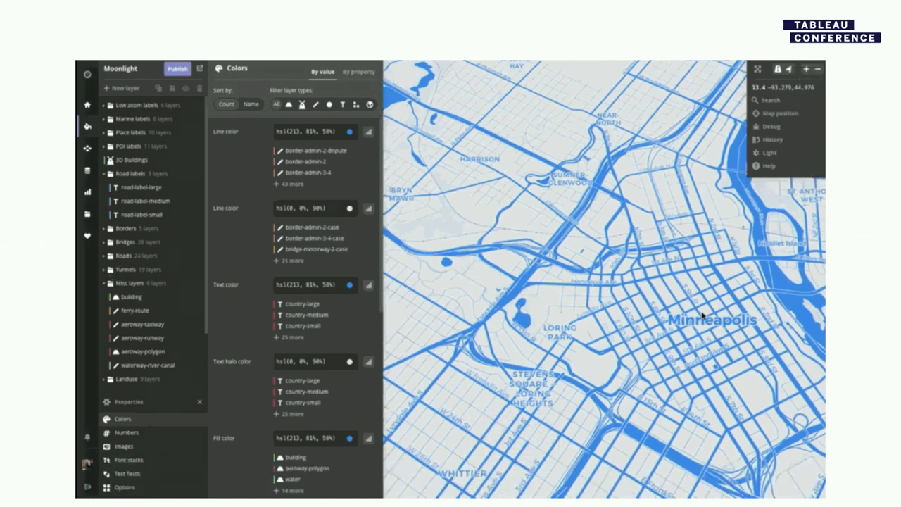
{"action": "left_click", "coordinate": [112, 479]}
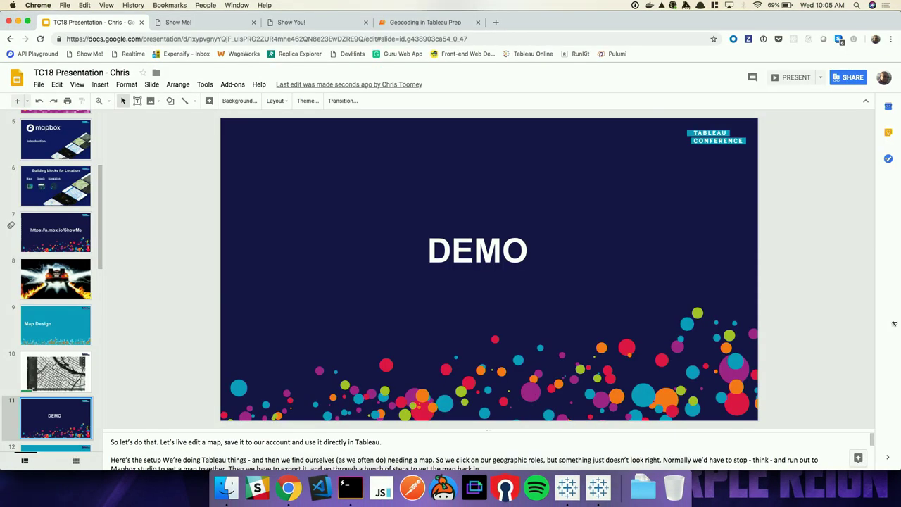
{"action": "left_click", "coordinate": [567, 487]}
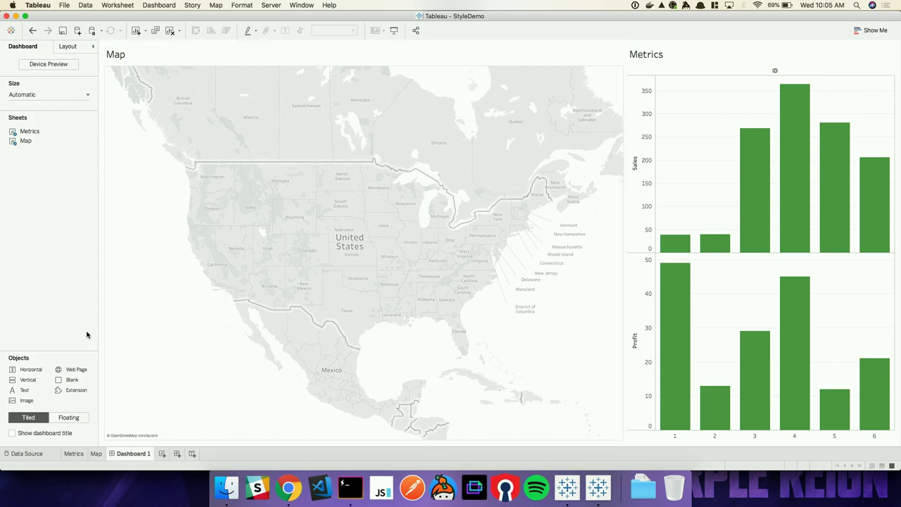
Add an extension zone above the Map from Documents/Projects/TC18/StyleExtension/Style.trex and allow it.
{"action": "mouse_move", "coordinate": [70, 380]}
{"action": "left_mouse_down"}
{"action": "mouse_move", "coordinate": [262, 215]}
{"action": "mouse_move", "coordinate": [323, 188]}
{"action": "left_mouse_up"}
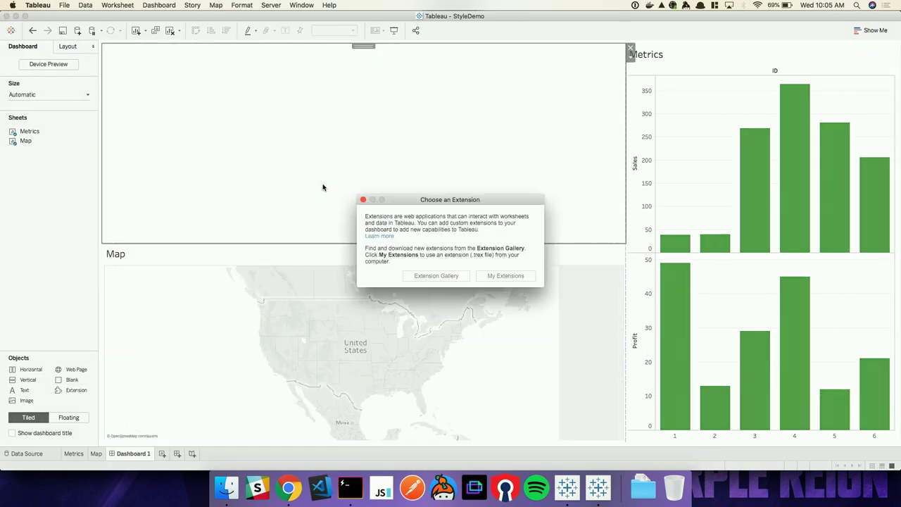
{"action": "left_click", "coordinate": [491, 276]}
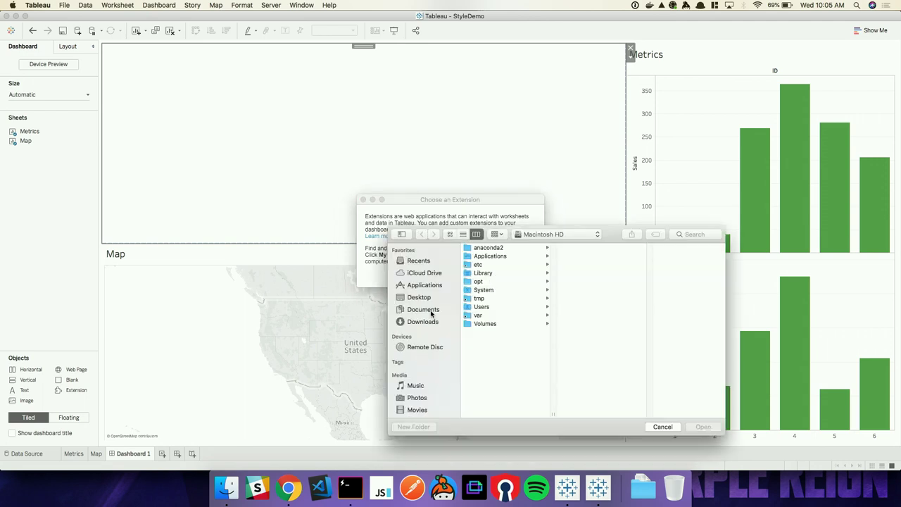
{"action": "left_click", "coordinate": [426, 310]}
{"action": "left_click", "coordinate": [480, 316]}
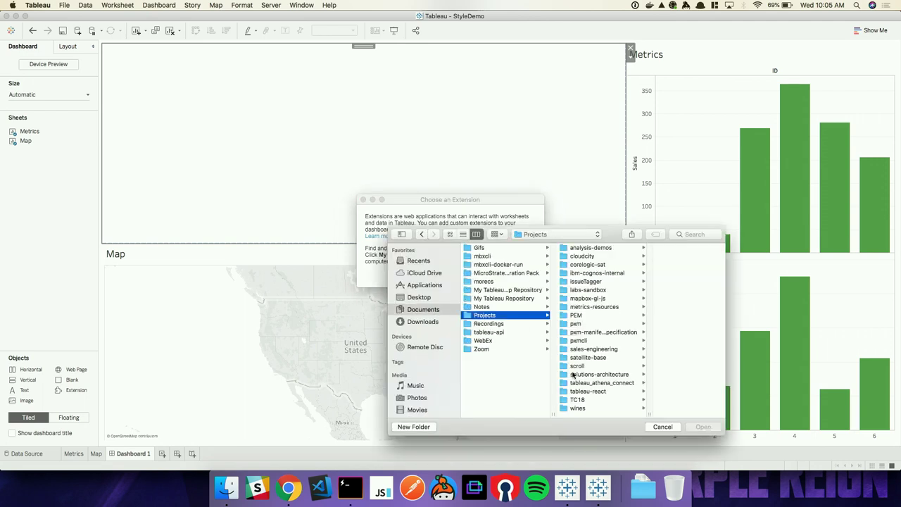
{"action": "left_click", "coordinate": [577, 399]}
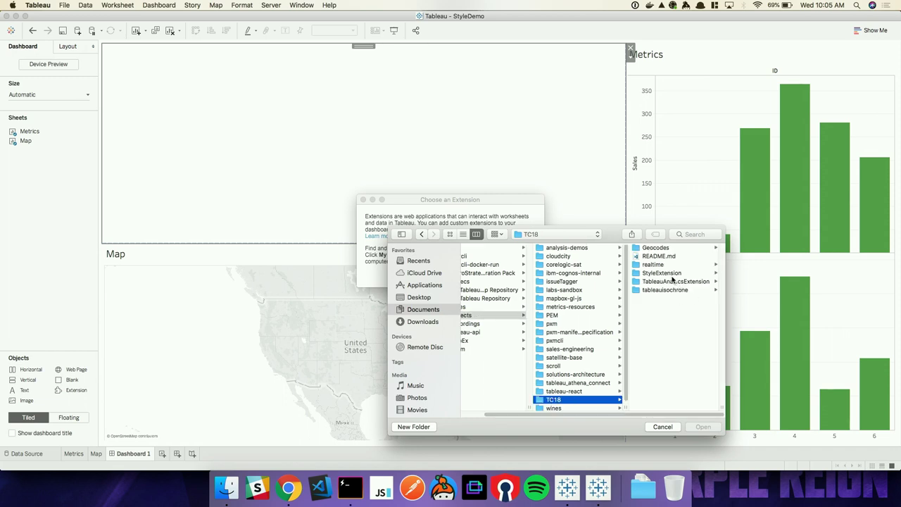
{"action": "left_click", "coordinate": [673, 275]}
{"action": "left_click", "coordinate": [663, 282]}
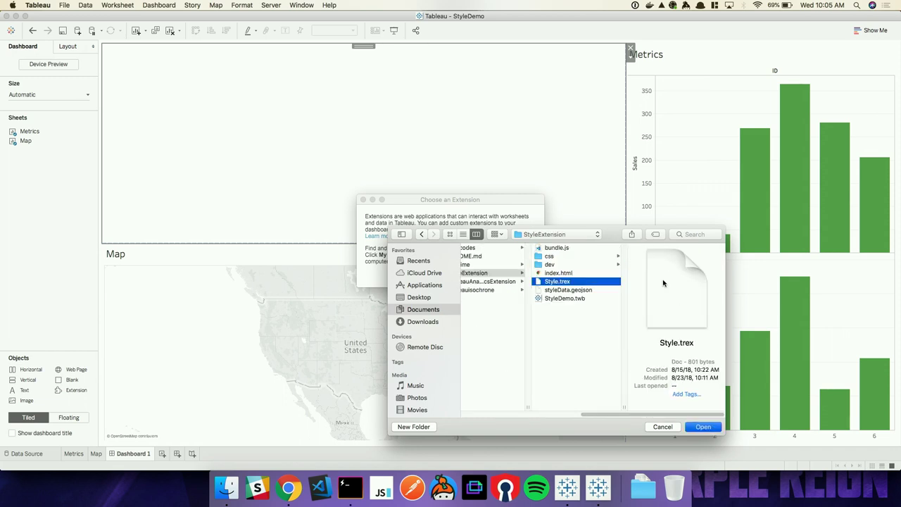
{"action": "key", "text": "Return"}
{"action": "left_click", "coordinate": [561, 273]}
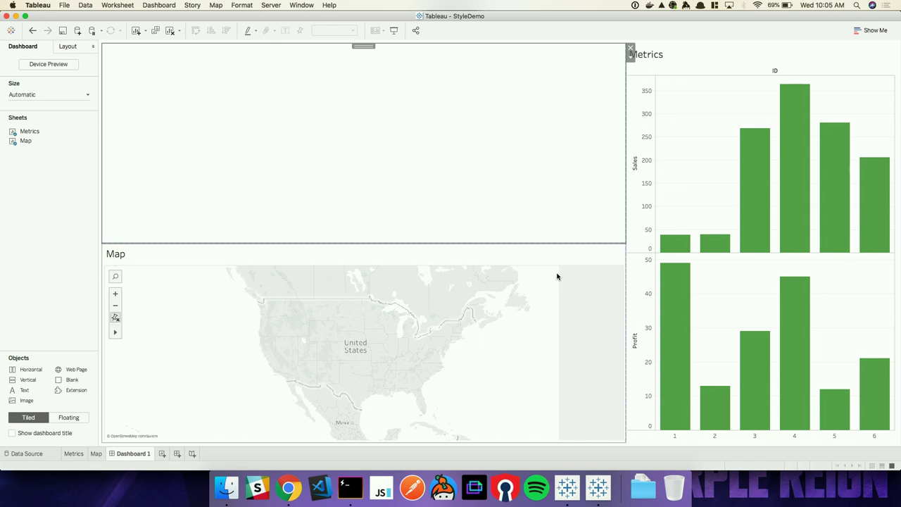
Check the StyleExtension reload server on port 8080 in Hyper, then return to Tableau and the browser.
{"action": "key", "text": "super+Tab"}
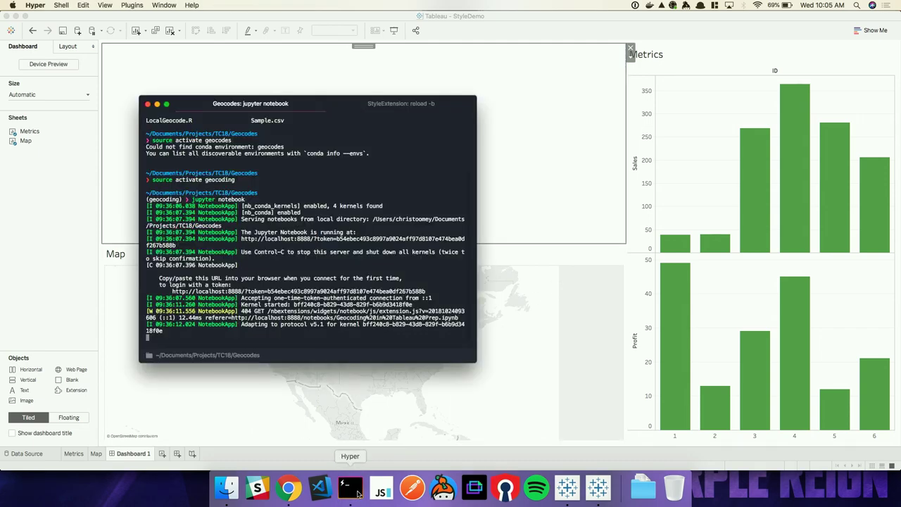
{"action": "left_click", "coordinate": [374, 104]}
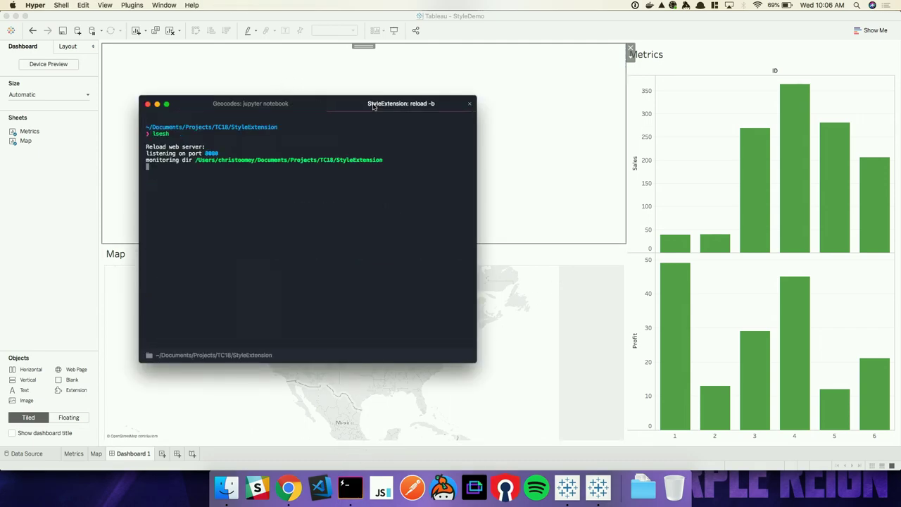
{"action": "left_click", "coordinate": [513, 143]}
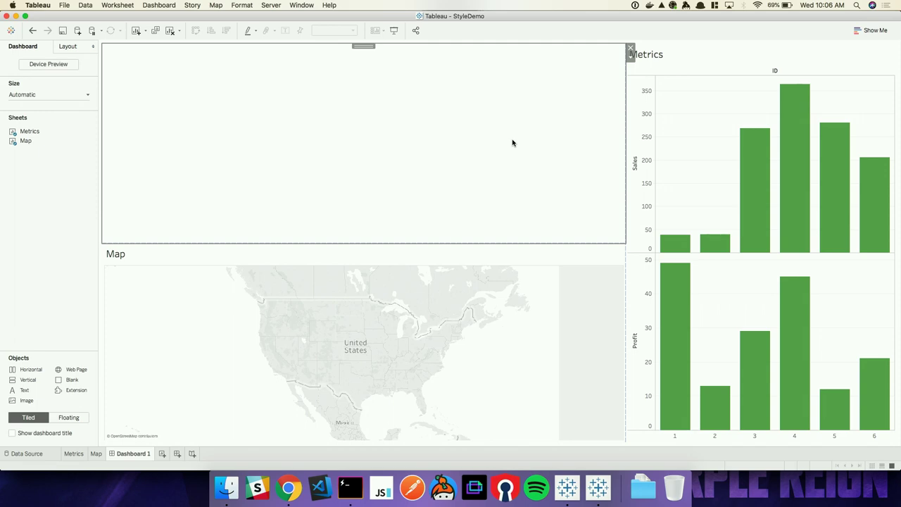
{"action": "left_click", "coordinate": [290, 486]}
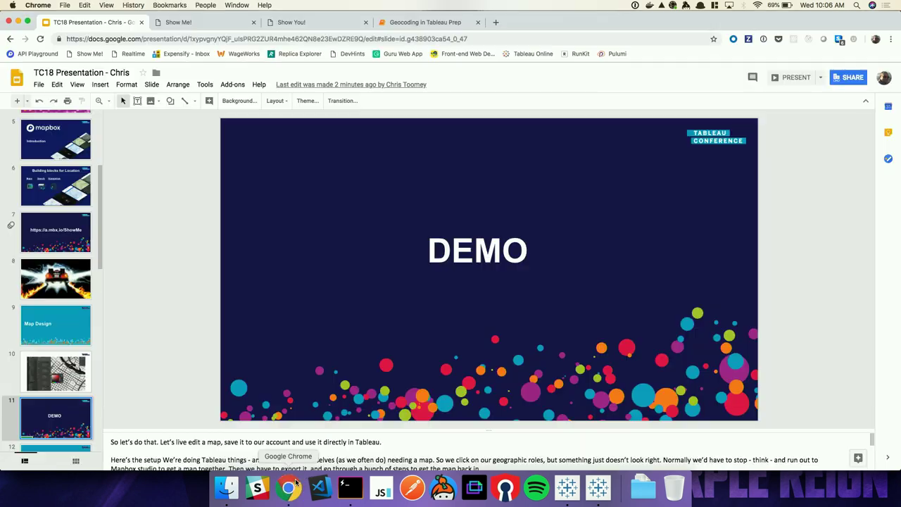
Load the Style Component Demo at localhost:8080 in a new Chrome tab.
{"action": "key", "text": "super+t"}
{"action": "type", "text": "localhost:8080"}
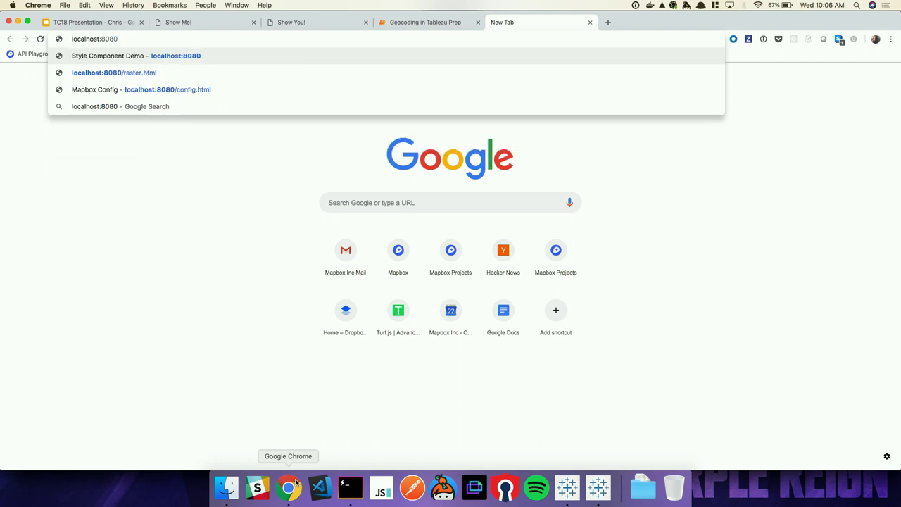
{"action": "key", "text": "Return"}
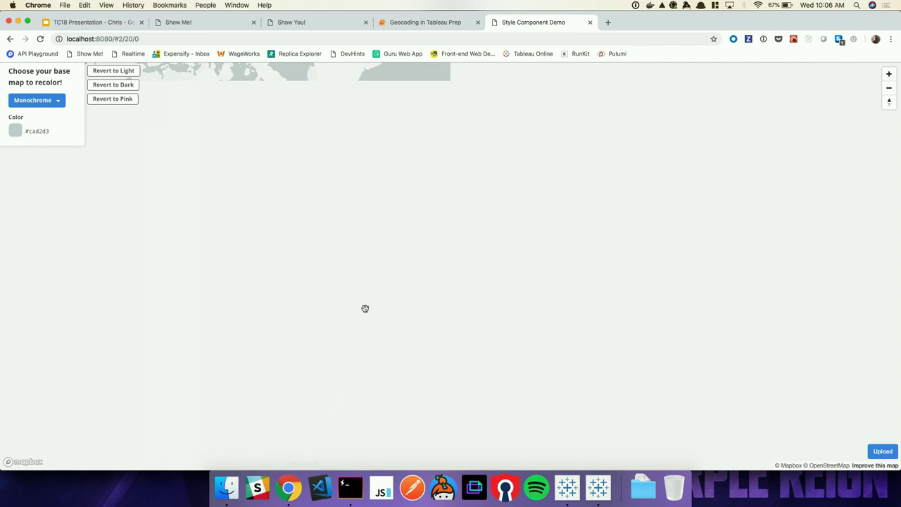
Zoom and pan the world map to centre it over the Caribbean.
{"action": "scroll", "coordinate": [364, 308], "scroll_direction": "down", "scroll_amount": 5}
{"action": "left_click_drag", "start_coordinate": [338, 234], "coordinate": [420, 185]}
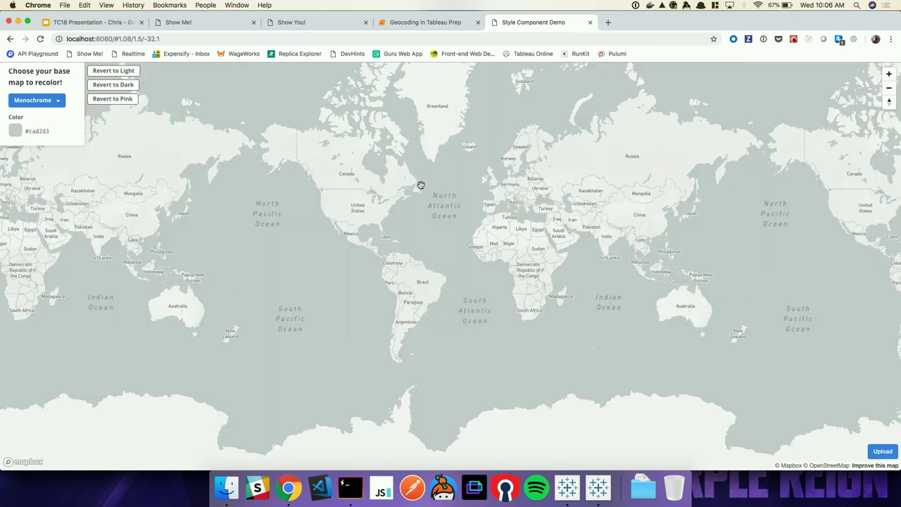
{"action": "scroll", "coordinate": [392, 233], "scroll_direction": "up", "scroll_amount": 5}
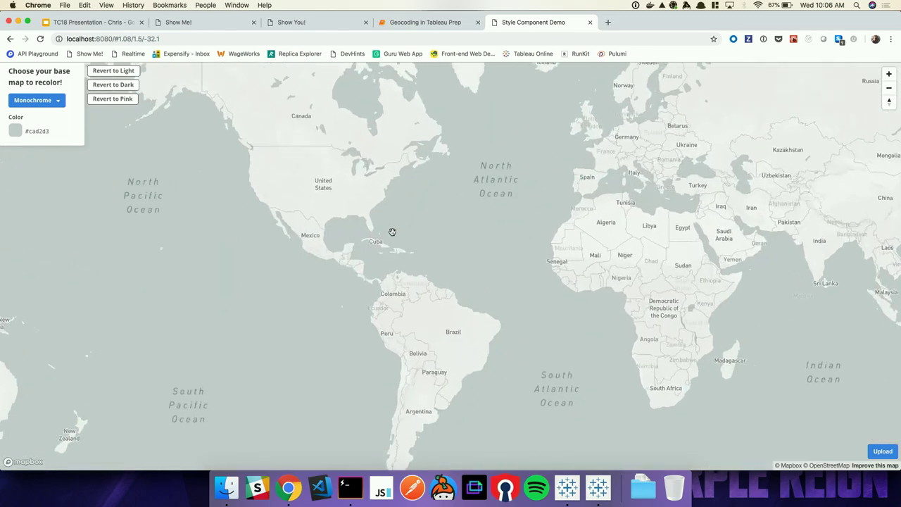
{"action": "left_click_drag", "start_coordinate": [318, 233], "coordinate": [317, 260]}
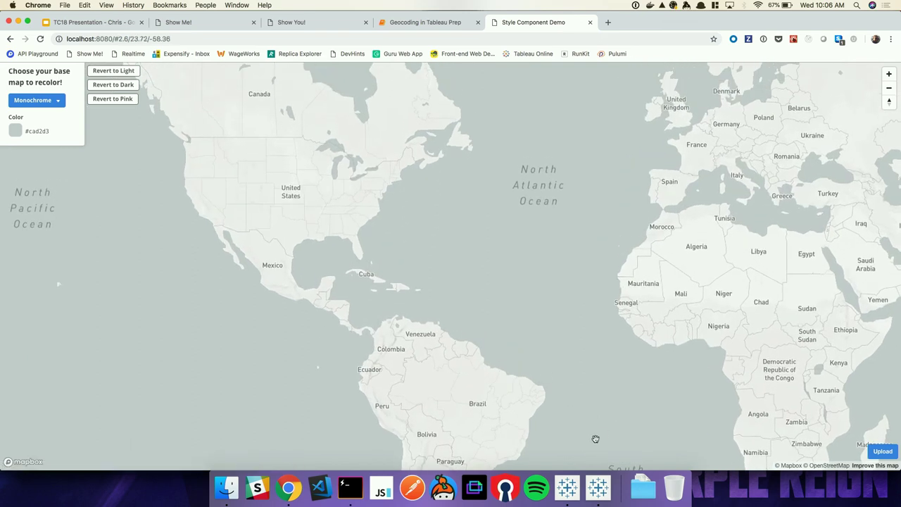
Open the Metrics extension's More Options in Tableau, then pan the demo map to North America and the Atlantic.
{"action": "left_click", "coordinate": [567, 487]}
{"action": "left_click", "coordinate": [630, 56]}
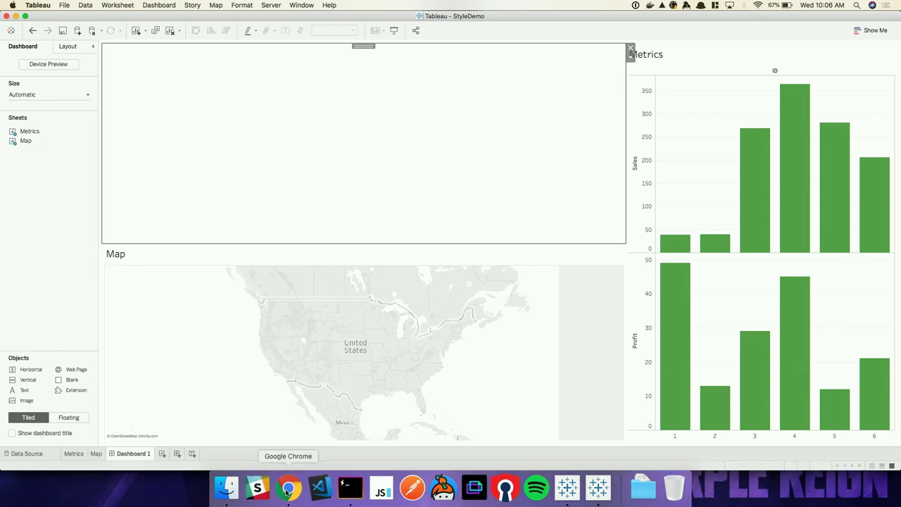
{"action": "left_click", "coordinate": [287, 493]}
{"action": "left_click_drag", "start_coordinate": [291, 330], "coordinate": [331, 350]}
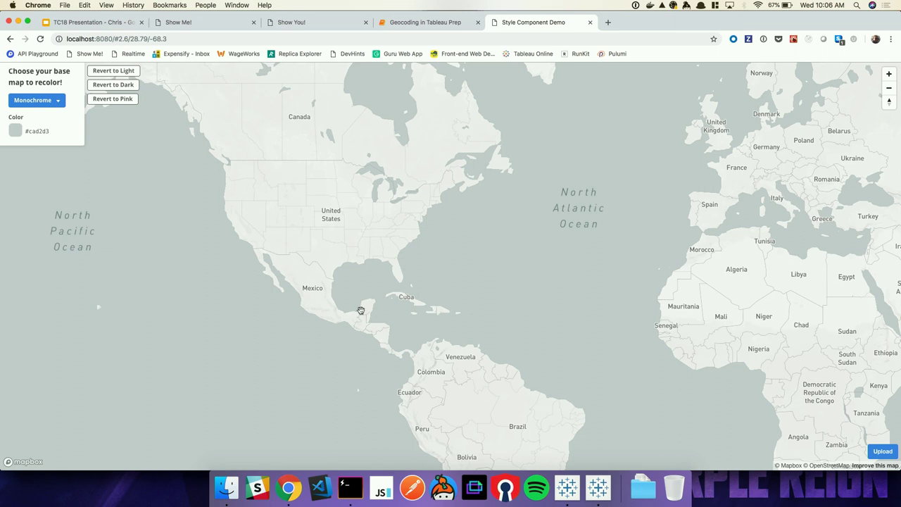
Switch the base map to Streets, centre North America, and apply the Soft palette.
{"action": "left_click", "coordinate": [60, 103]}
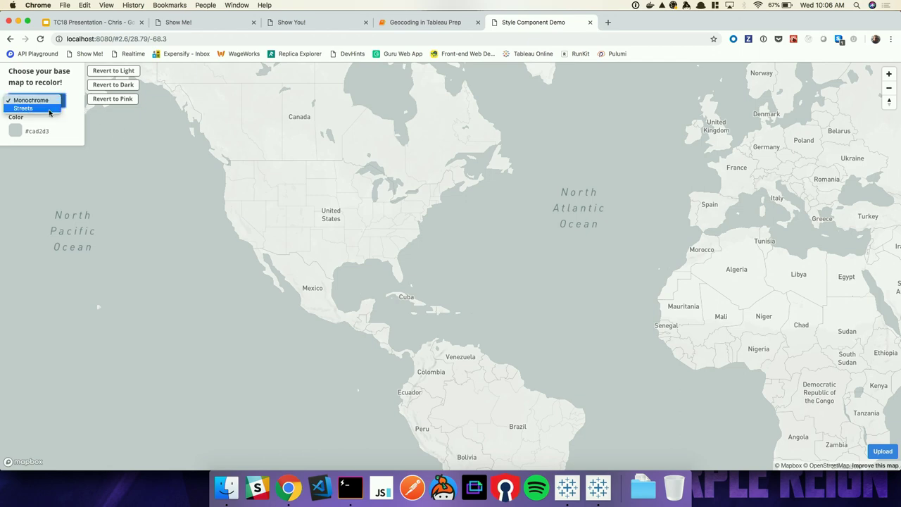
{"action": "left_click", "coordinate": [49, 109]}
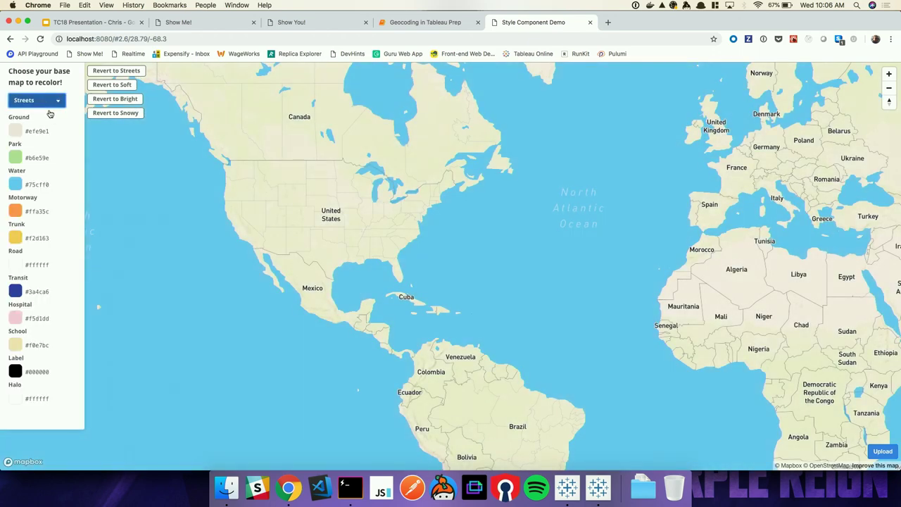
{"action": "left_click_drag", "start_coordinate": [204, 259], "coordinate": [282, 259]}
{"action": "left_click", "coordinate": [124, 85]}
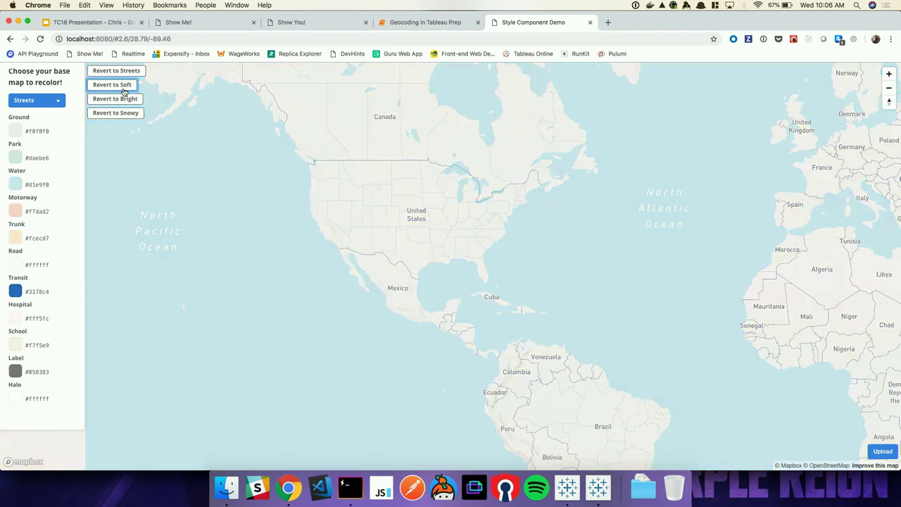
Recolour the water to near-black #110011 via its hex field, with opacity 60.
{"action": "left_click", "coordinate": [219, 203]}
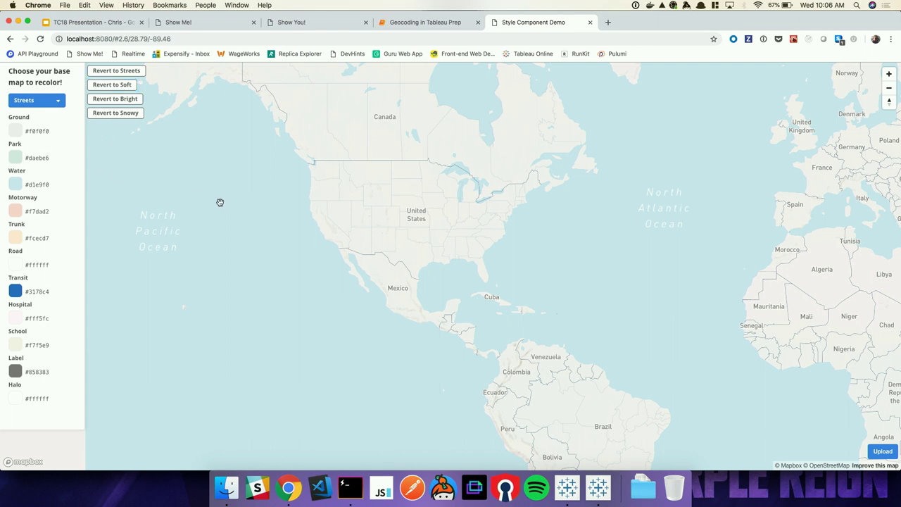
{"action": "left_click", "coordinate": [19, 186]}
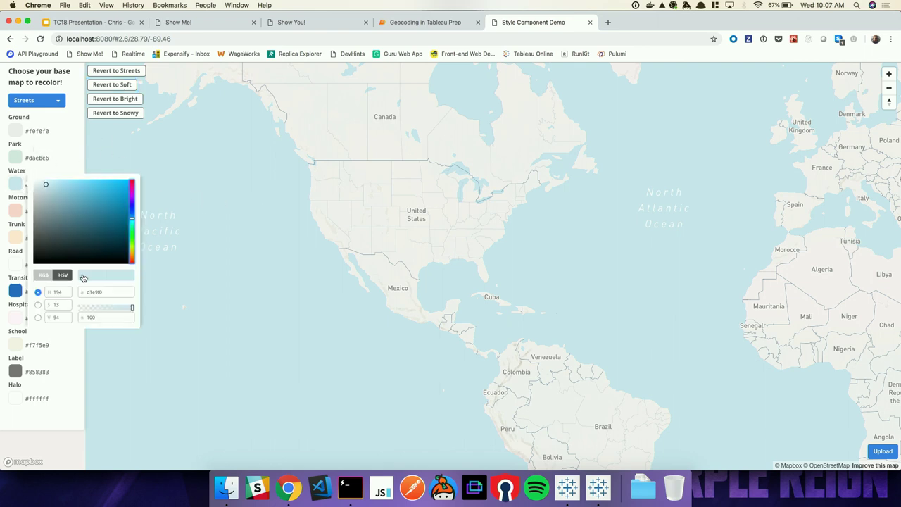
{"action": "left_click", "coordinate": [108, 291]}
{"action": "key", "text": "BackSpace"}
{"action": "key", "text": "BackSpace"}
{"action": "key", "text": "BackSpace"}
{"action": "key", "text": "BackSpace"}
{"action": "key", "text": "BackSpace"}
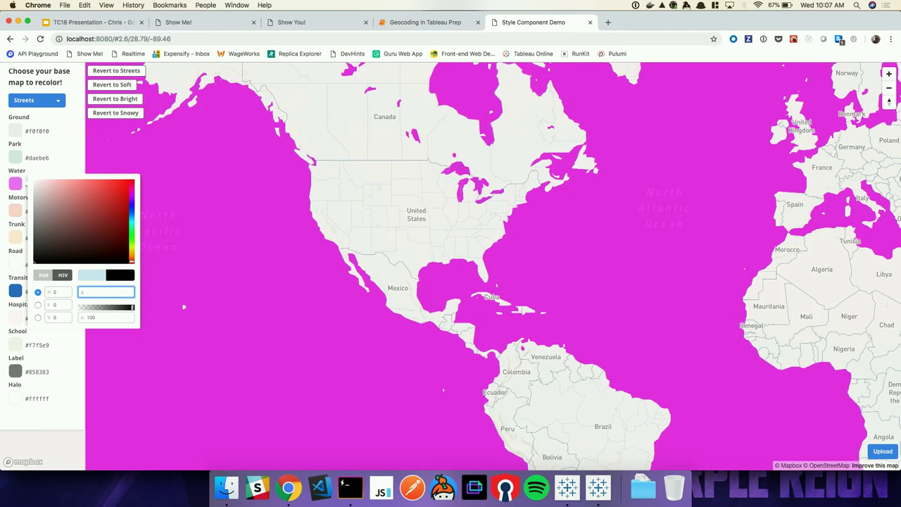
{"action": "type", "text": "101"}
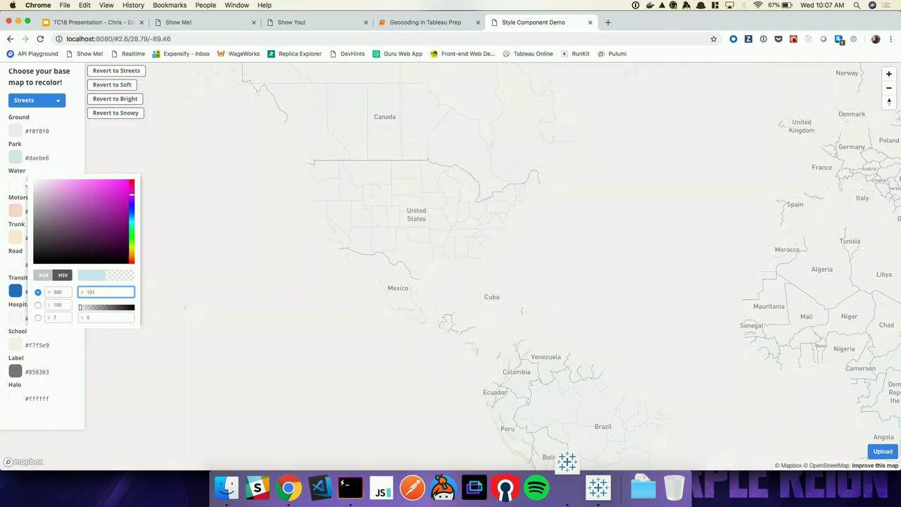
{"action": "left_click", "coordinate": [112, 307]}
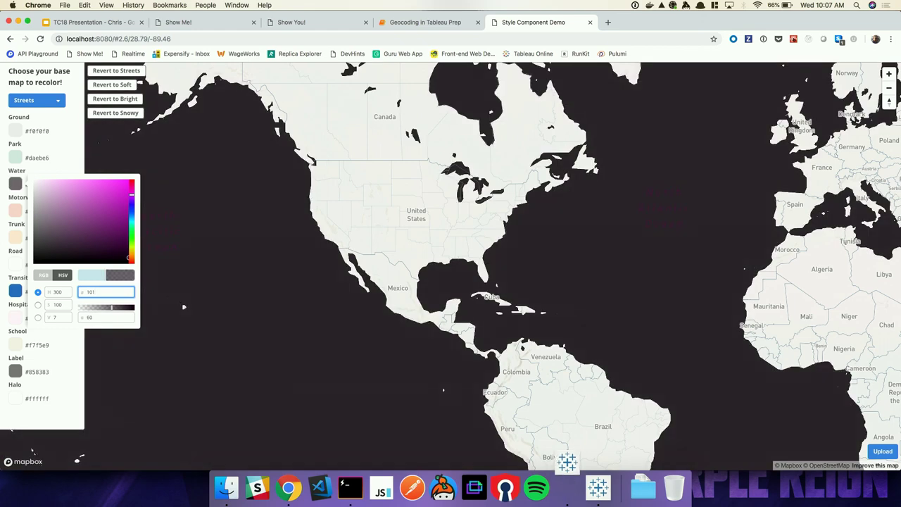
{"action": "left_click", "coordinate": [196, 274]}
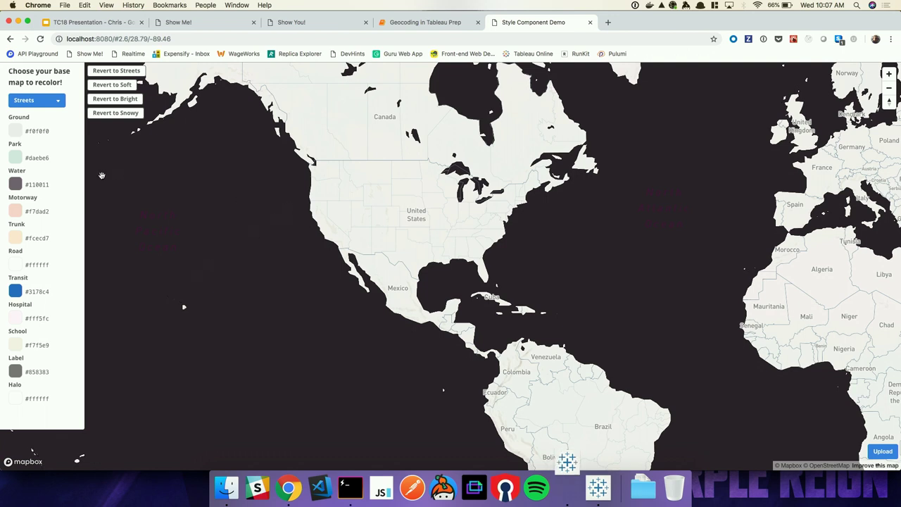
Enter d3b as the ground colour's hex code.
{"action": "left_click", "coordinate": [15, 131]}
{"action": "left_click", "coordinate": [108, 240]}
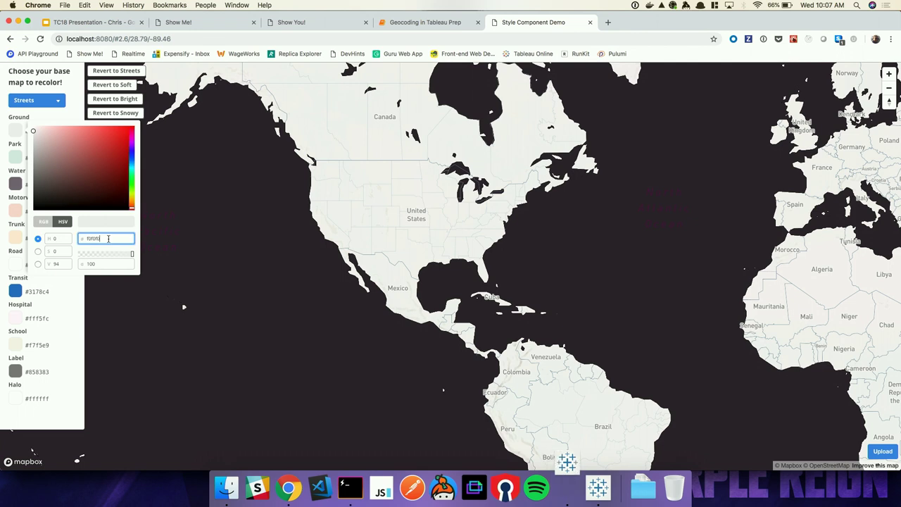
{"action": "key", "text": "BackSpace"}
{"action": "key", "text": "BackSpace"}
{"action": "key", "text": "BackSpace"}
{"action": "key", "text": "BackSpace"}
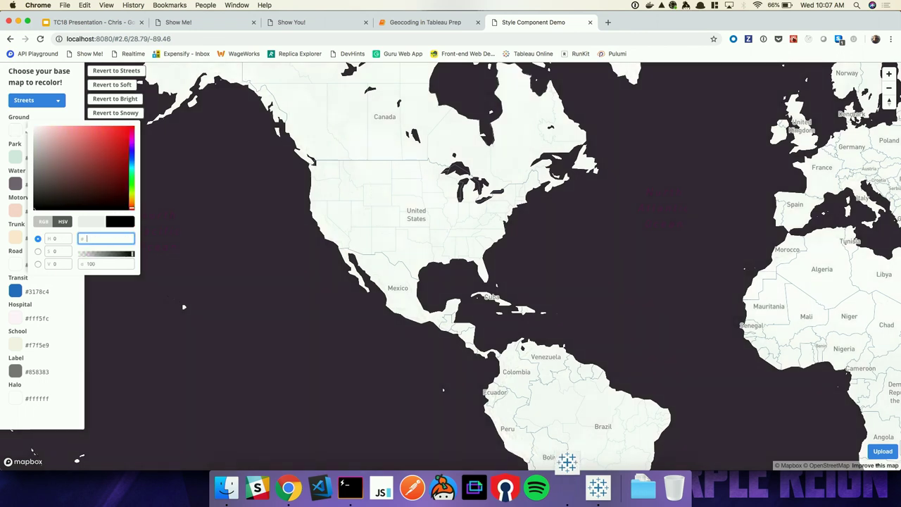
{"action": "type", "text": "d3b"}
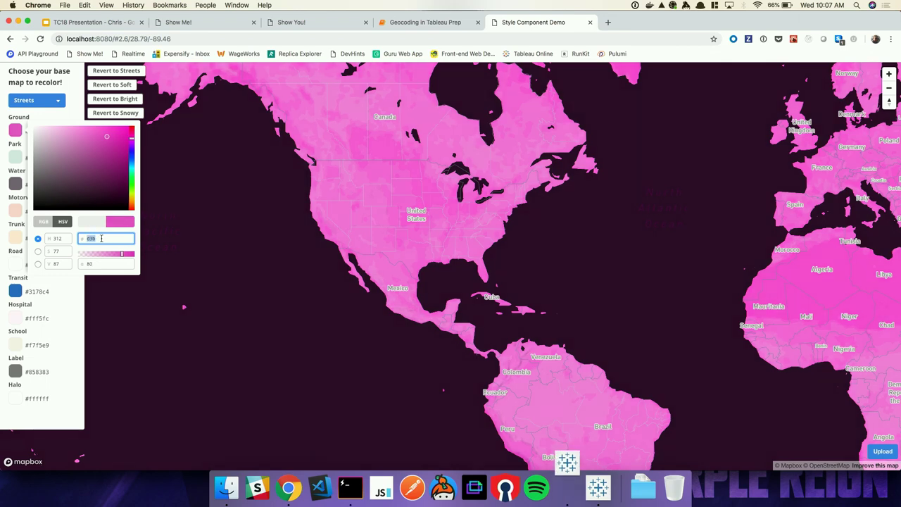
{"action": "key", "text": "BackSpace"}
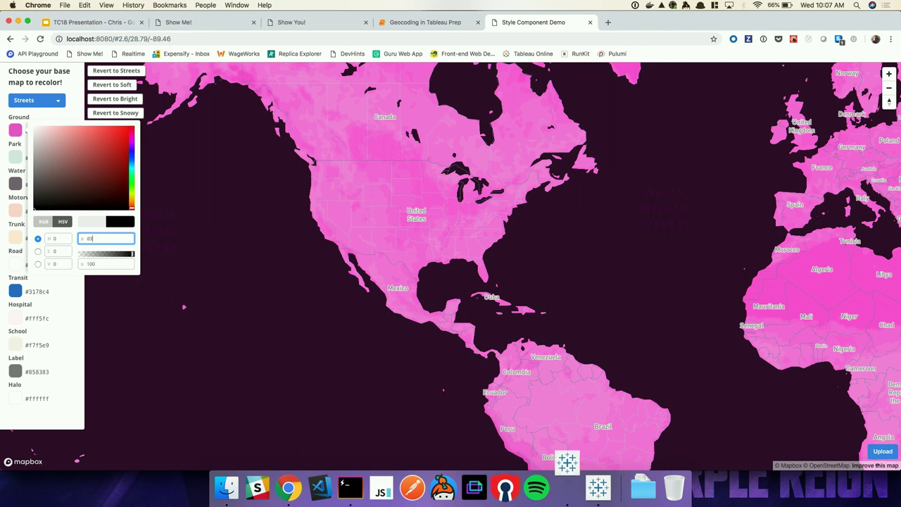
{"action": "type", "text": "b"}
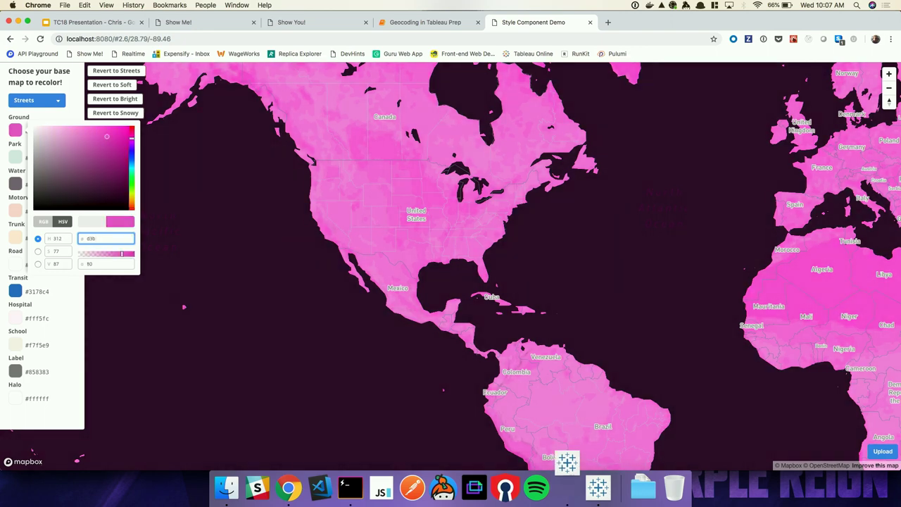
Lower ground opacity to about 53 and tune hue and saturation to sandy #dbcc95.
{"action": "left_click_drag", "start_coordinate": [121, 253], "coordinate": [107, 254]}
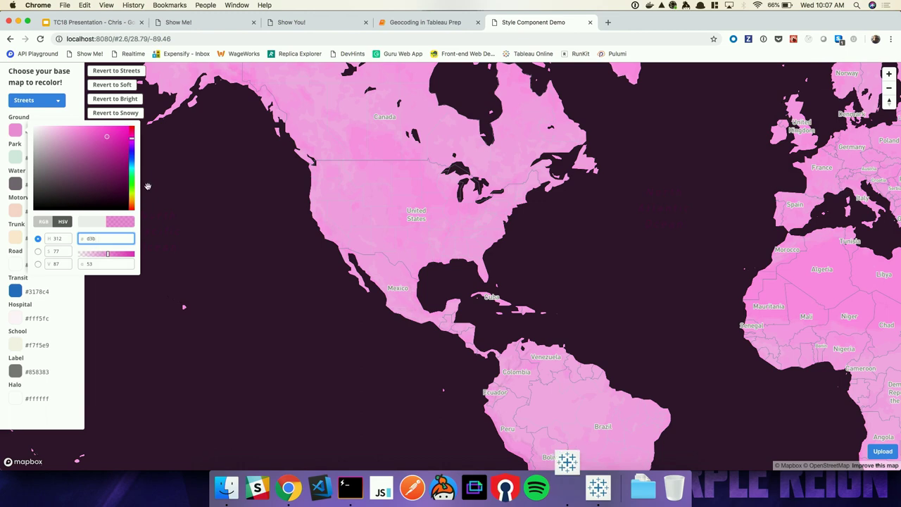
{"action": "left_click", "coordinate": [131, 191]}
{"action": "mouse_move", "coordinate": [104, 138]}
{"action": "left_mouse_down"}
{"action": "mouse_move", "coordinate": [64, 129]}
{"action": "mouse_move", "coordinate": [62, 136]}
{"action": "left_mouse_up"}
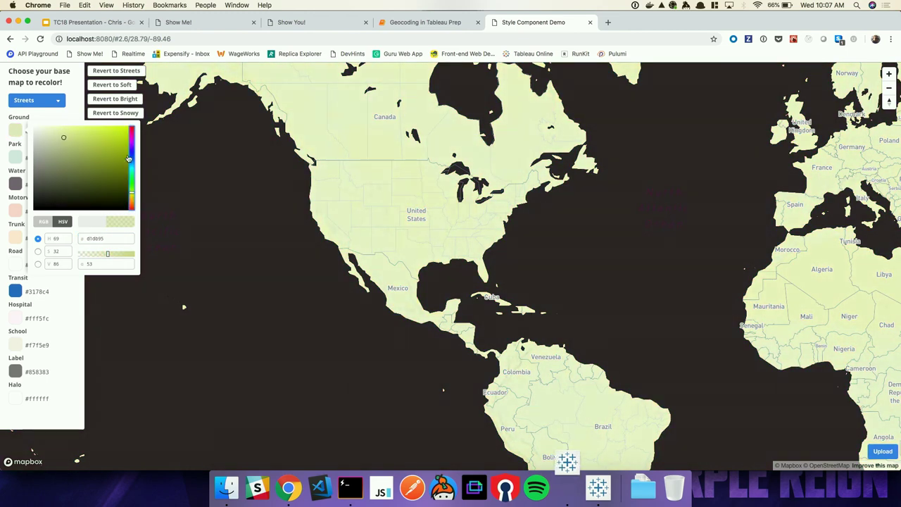
{"action": "left_click", "coordinate": [132, 196]}
{"action": "left_click_drag", "start_coordinate": [131, 195], "coordinate": [132, 202]}
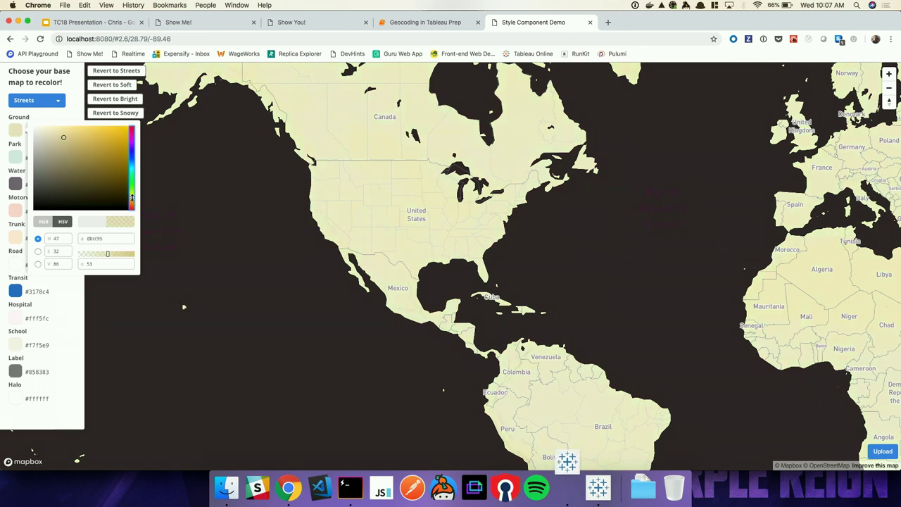
{"action": "left_click", "coordinate": [276, 197]}
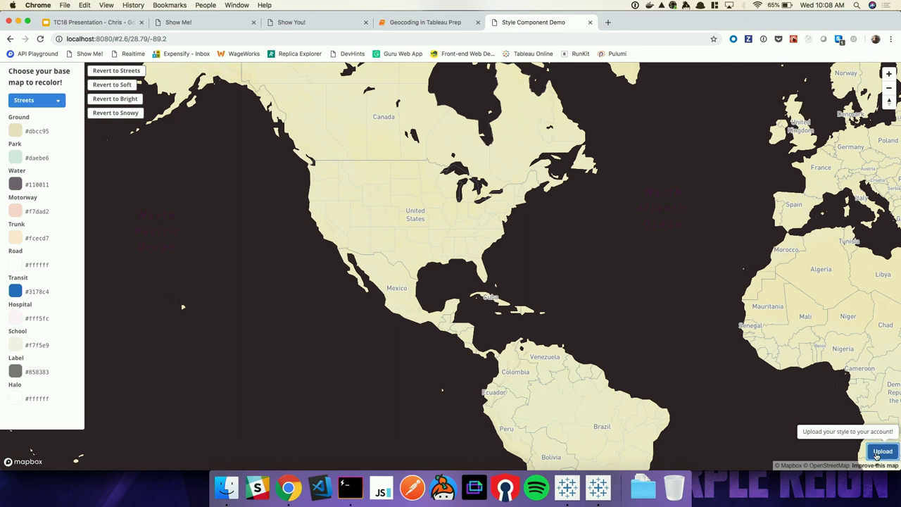
In Tableau, switch the extension's base map to Streets centred on North America.
{"action": "left_click", "coordinate": [568, 488]}
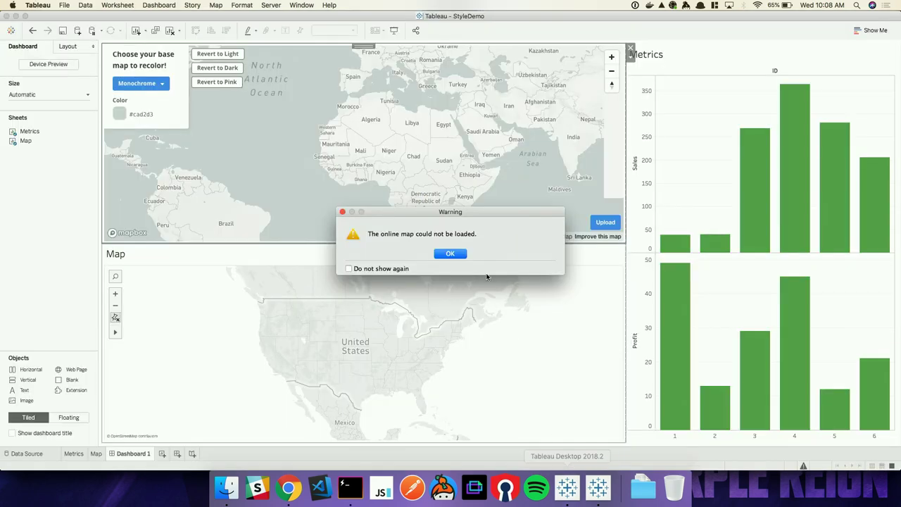
{"action": "left_click", "coordinate": [452, 252]}
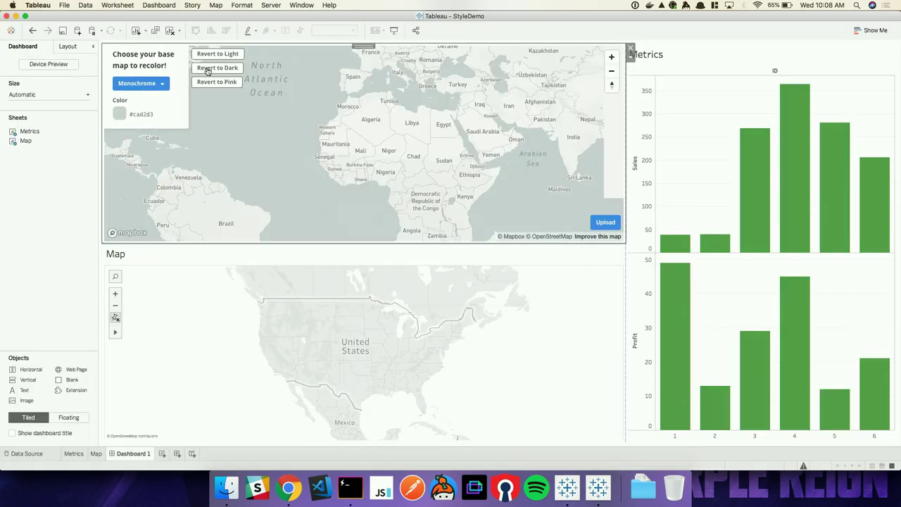
{"action": "left_click", "coordinate": [156, 84]}
{"action": "left_click", "coordinate": [128, 104]}
{"action": "left_click_drag", "start_coordinate": [246, 135], "coordinate": [472, 206]}
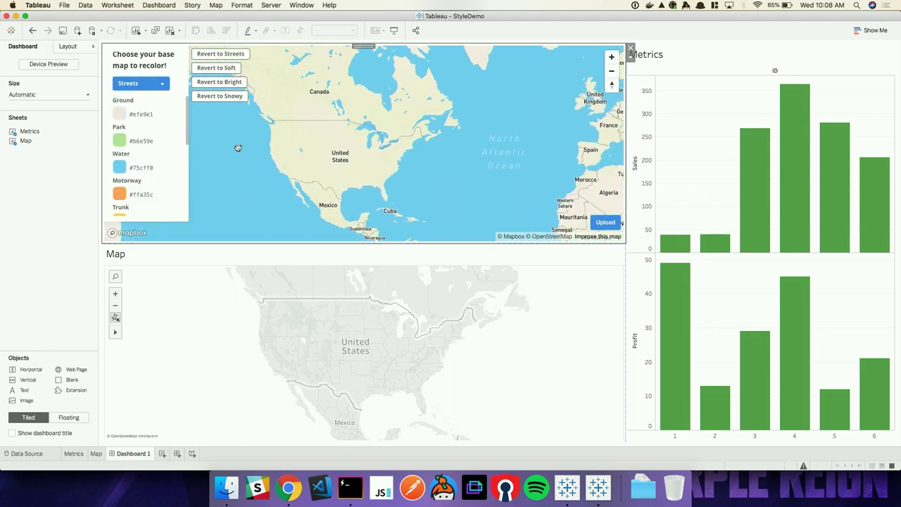
Darken the extension map's water colour to black.
{"action": "left_click", "coordinate": [121, 169]}
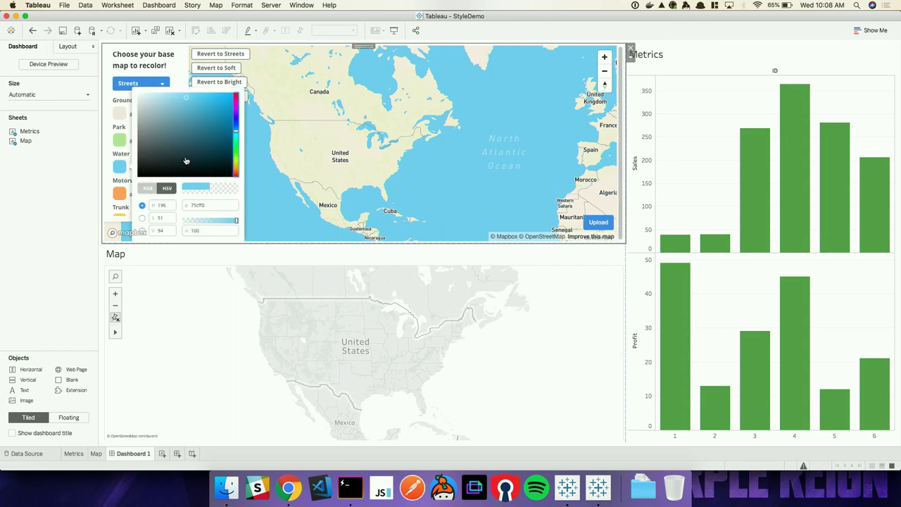
{"action": "left_click_drag", "start_coordinate": [185, 161], "coordinate": [181, 176]}
{"action": "left_click", "coordinate": [307, 157]}
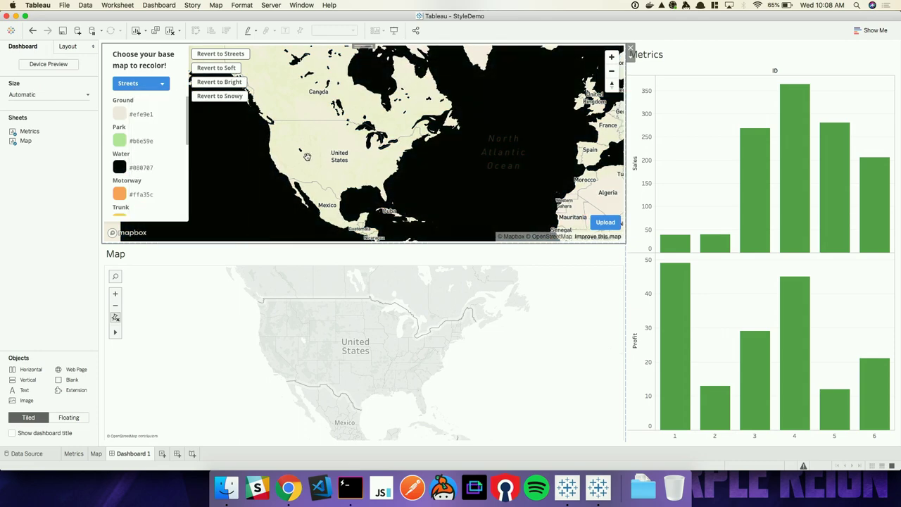
Recolour the extension map's ground from tan #d9bc96 to pale yellow #d9d196.
{"action": "left_click", "coordinate": [120, 114]}
{"action": "left_click", "coordinate": [175, 102]}
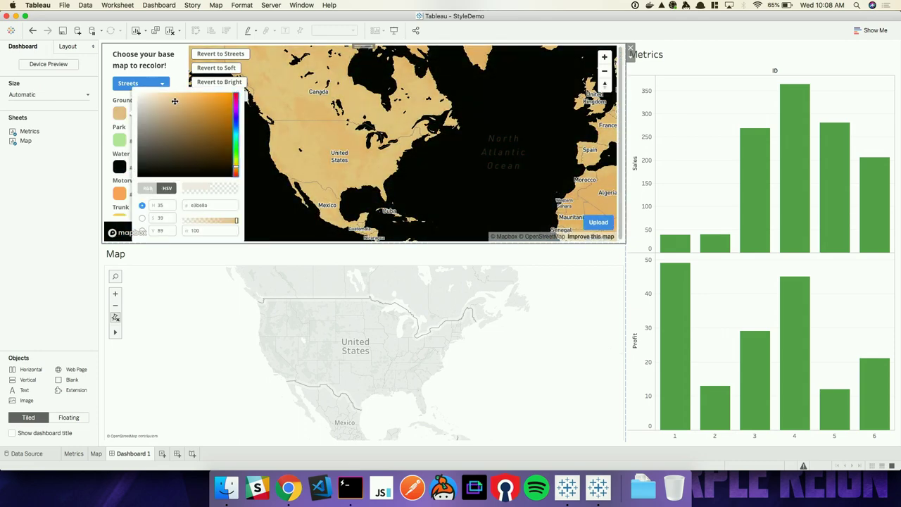
{"action": "left_click", "coordinate": [167, 104]}
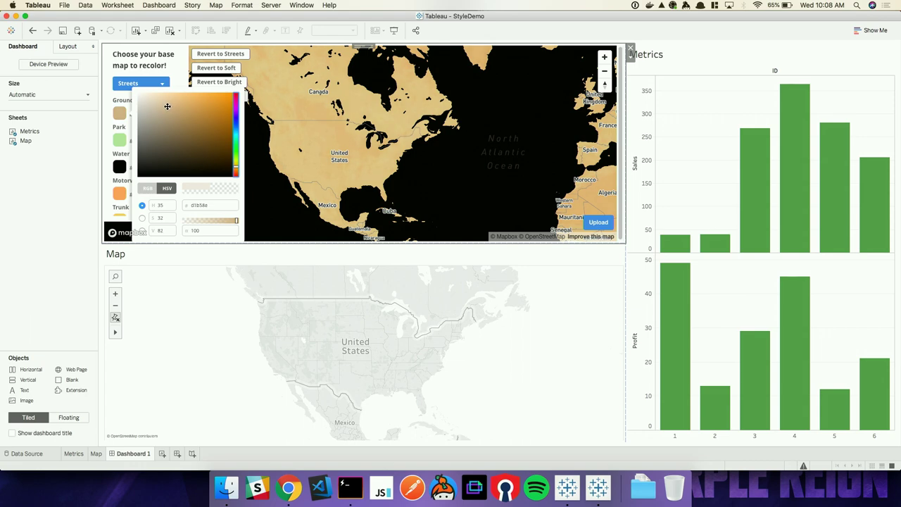
{"action": "left_click", "coordinate": [236, 164]}
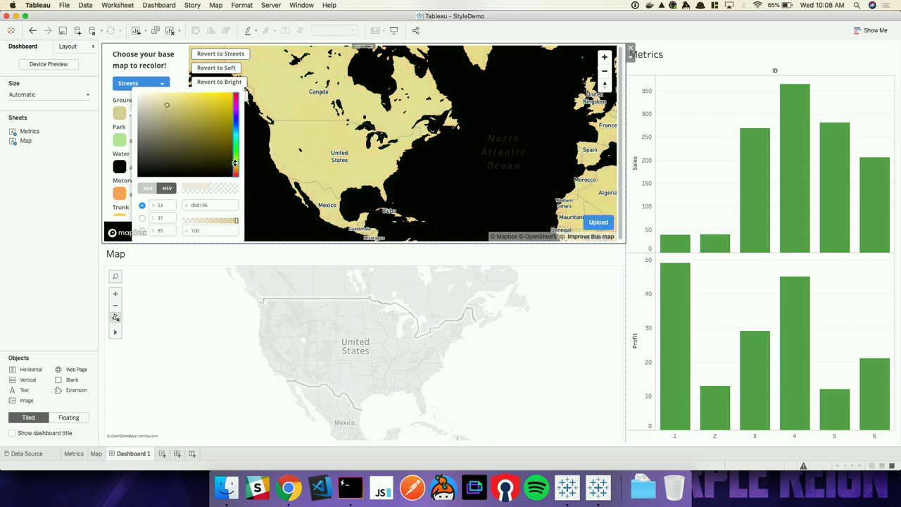
{"action": "left_click", "coordinate": [618, 222]}
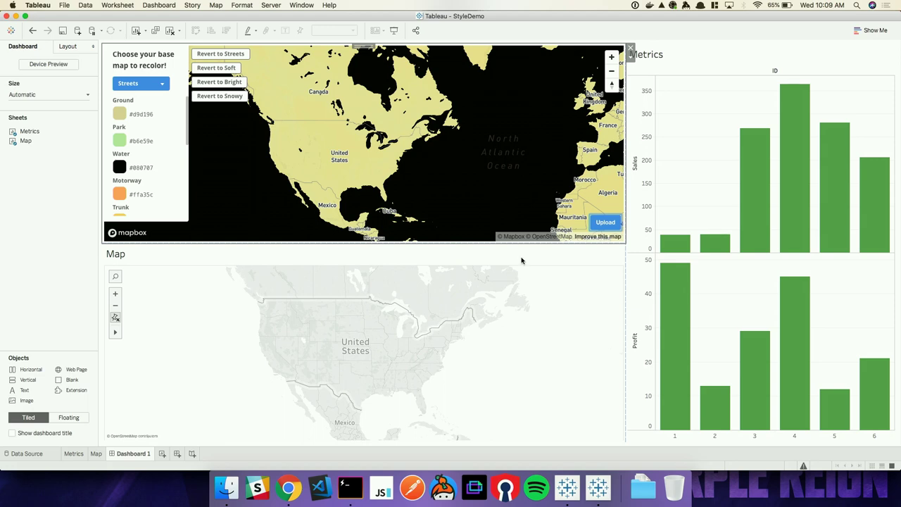
Open the Map worksheet from its dashboard zone and plot the Geometry field on the map.
{"action": "left_click", "coordinate": [547, 313]}
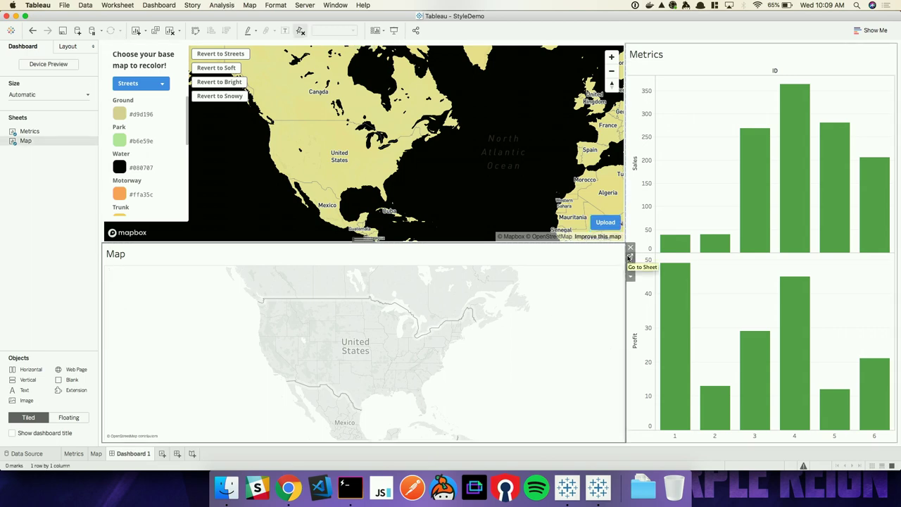
{"action": "left_click", "coordinate": [626, 258]}
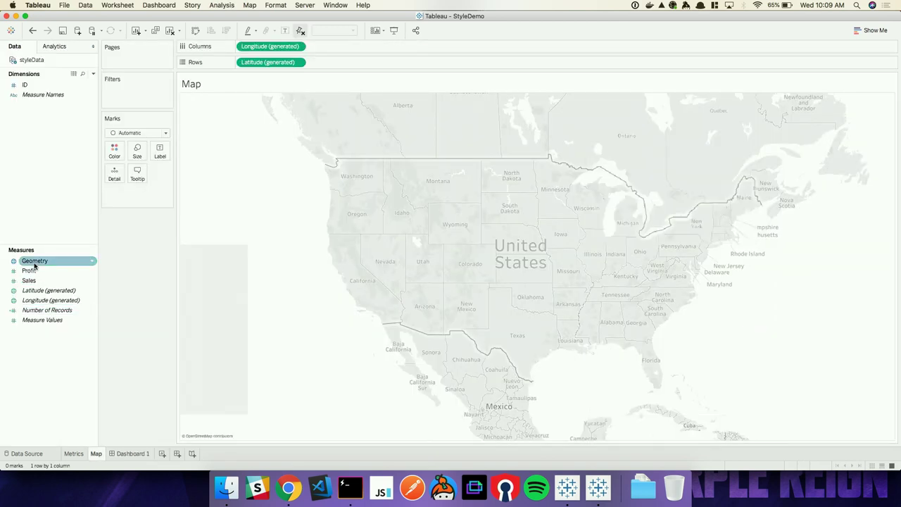
{"action": "double_click", "coordinate": [34, 266]}
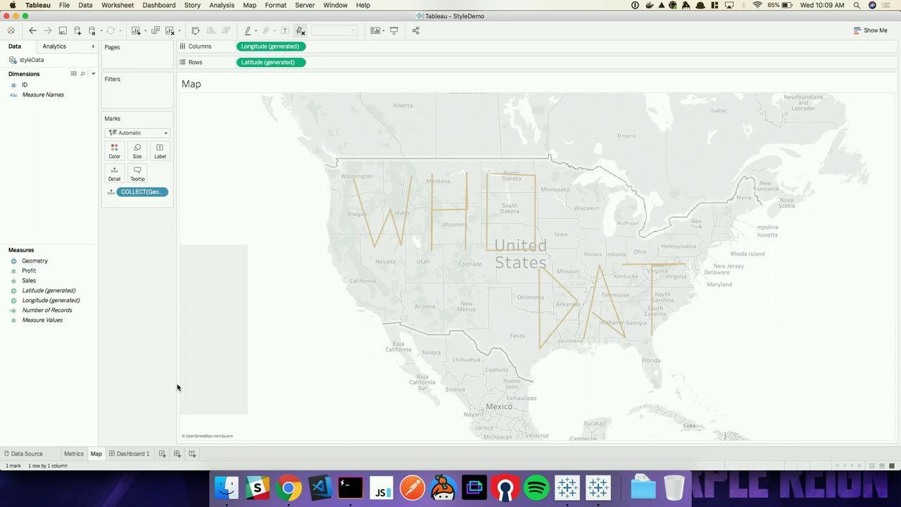
{"action": "left_click", "coordinate": [288, 487]}
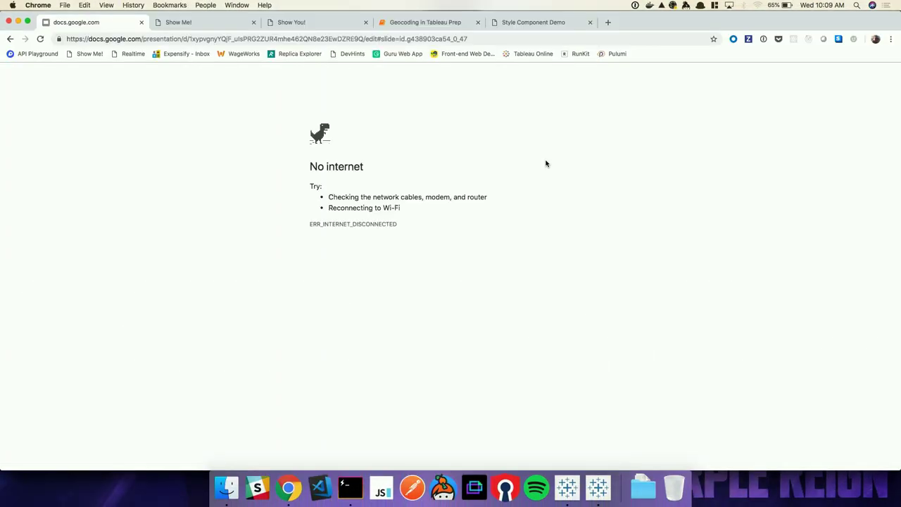
Reload the Google Slides presentation page after the No internet error.
{"action": "left_click", "coordinate": [41, 39]}
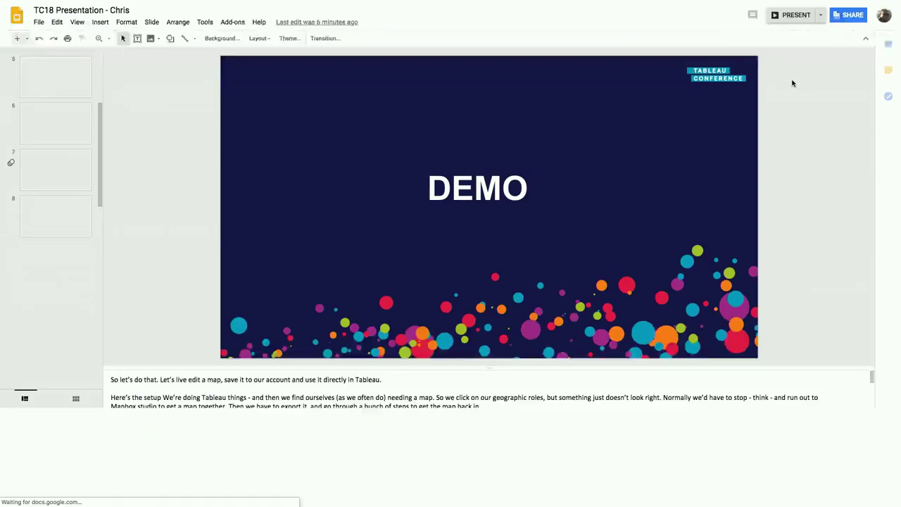
Present the slideshow full screen starting from the DEMO slide.
{"action": "left_click", "coordinate": [793, 83]}
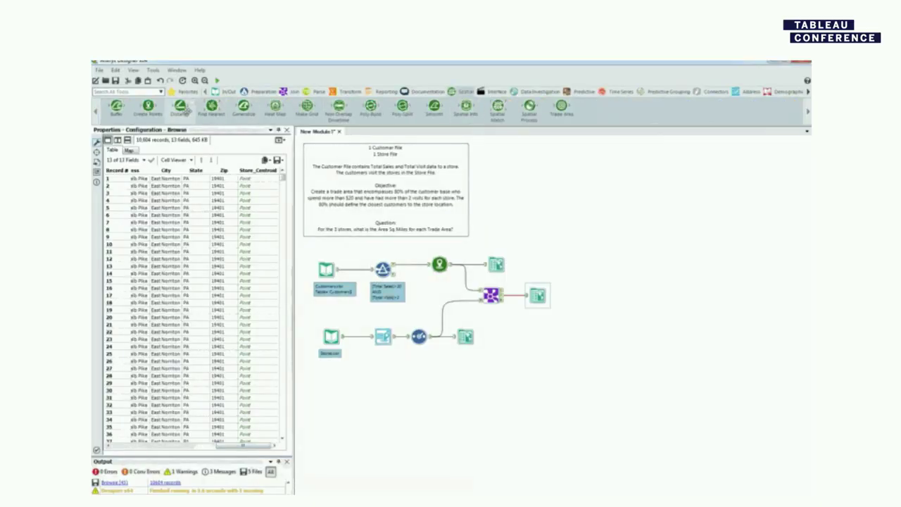
Add a Distance step with drivetime and distance output, run it, and review results and 30-minute maximum drivetime.
{"action": "left_click_drag", "start_coordinate": [182, 107], "coordinate": [533, 296]}
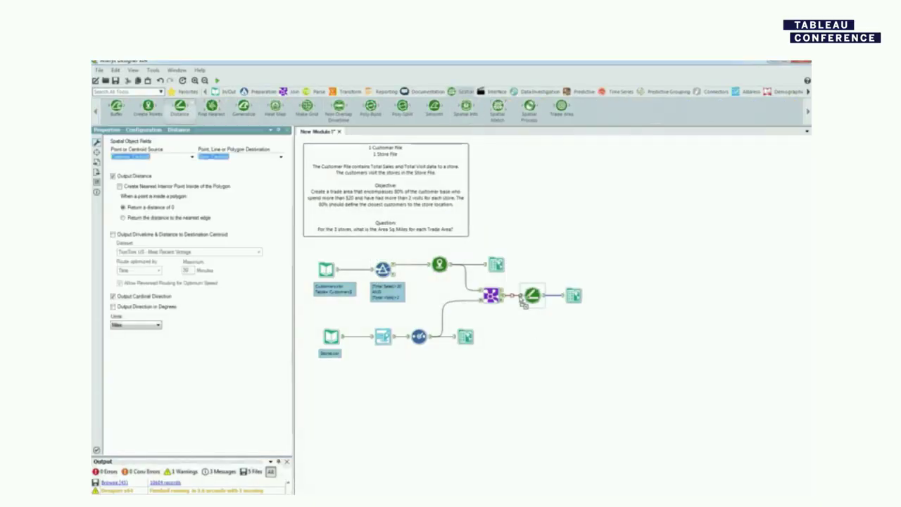
{"action": "left_click", "coordinate": [112, 235]}
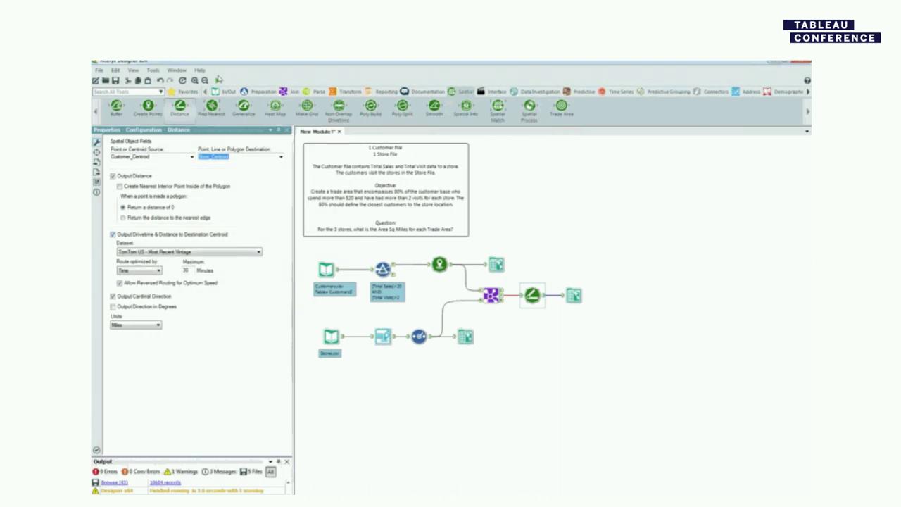
{"action": "left_click", "coordinate": [219, 81]}
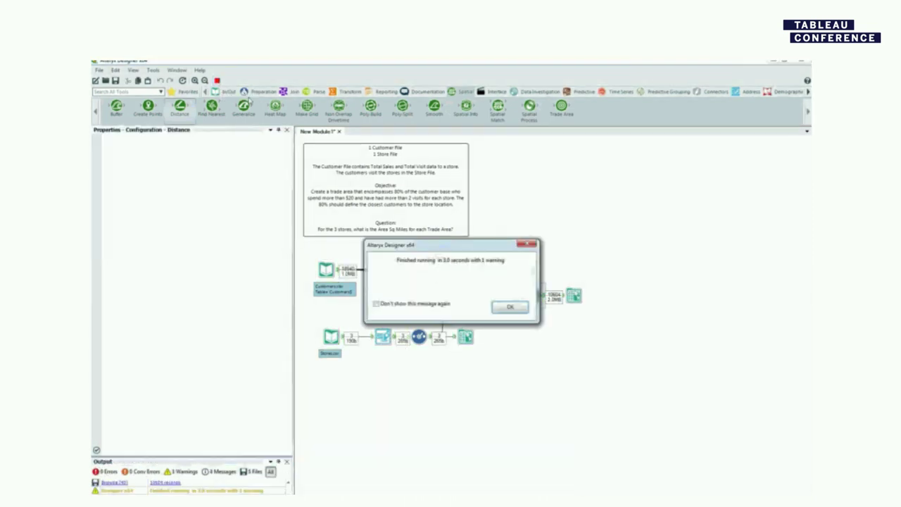
{"action": "left_click", "coordinate": [510, 307]}
{"action": "left_click", "coordinate": [573, 296]}
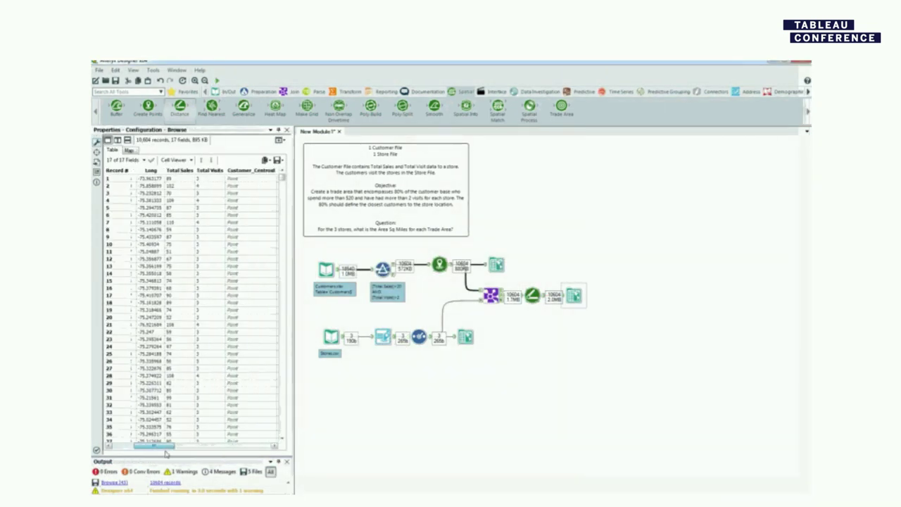
{"action": "left_click_drag", "start_coordinate": [167, 453], "coordinate": [259, 462]}
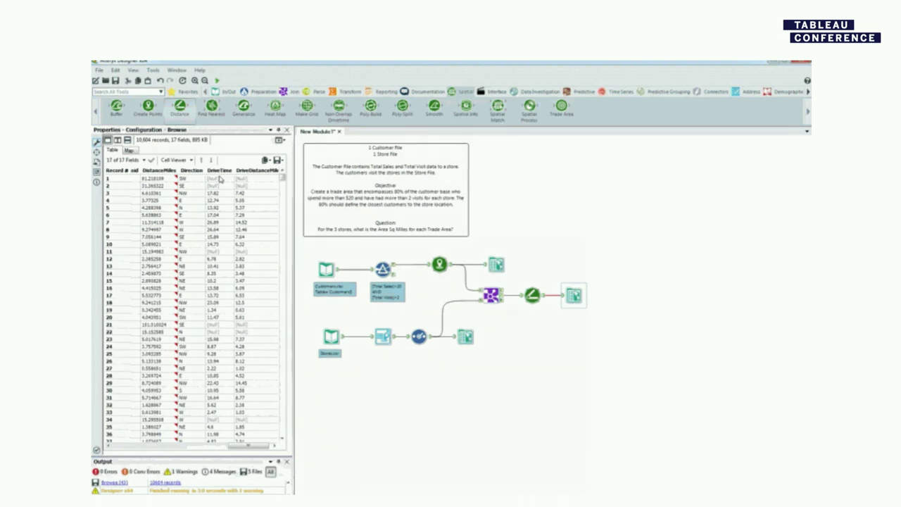
{"action": "left_click", "coordinate": [534, 299]}
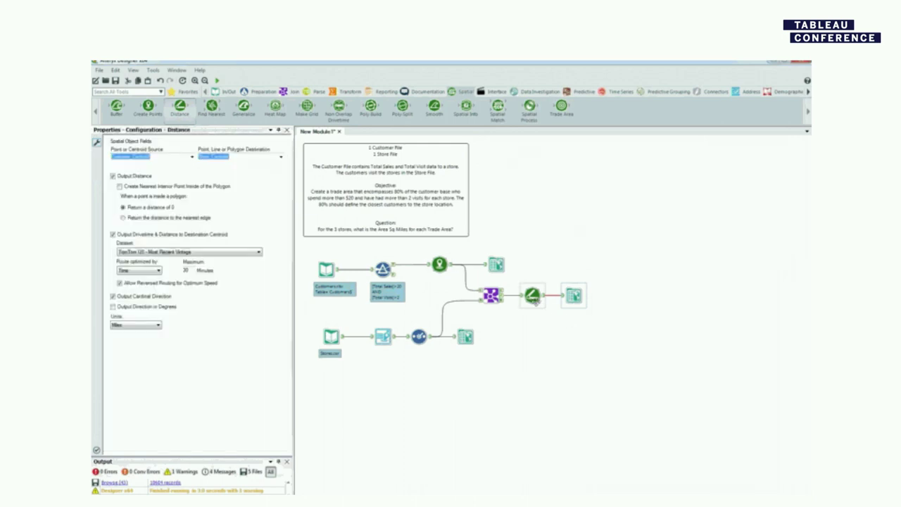
{"action": "left_click", "coordinate": [190, 271]}
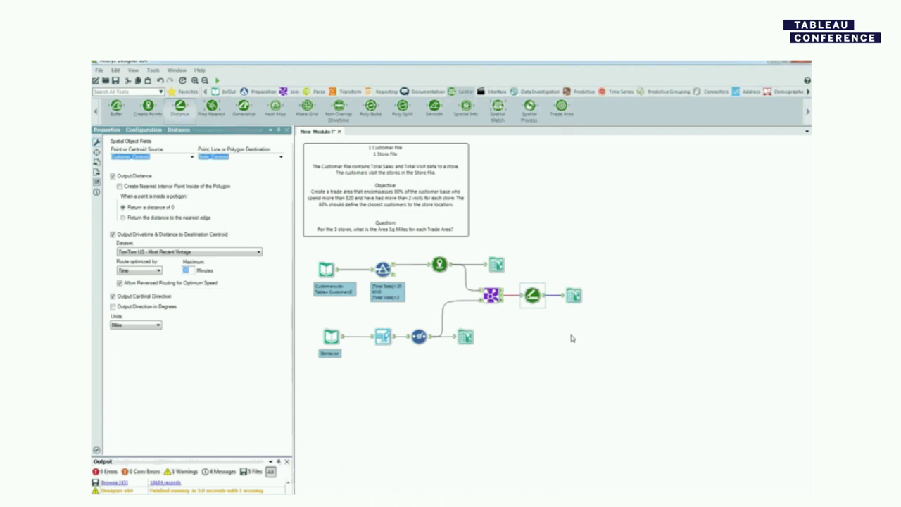
{"action": "left_click", "coordinate": [698, 370]}
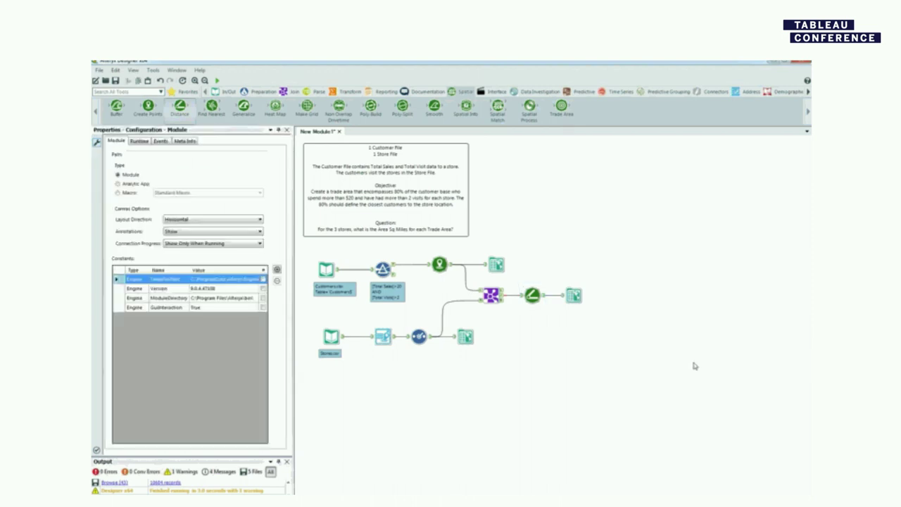
Add a Filter step after the Distance step using the IsNull test function.
{"action": "left_click", "coordinate": [262, 92]}
{"action": "left_click_drag", "start_coordinate": [180, 106], "coordinate": [574, 295]}
{"action": "left_click", "coordinate": [144, 140]}
{"action": "left_click", "coordinate": [113, 229]}
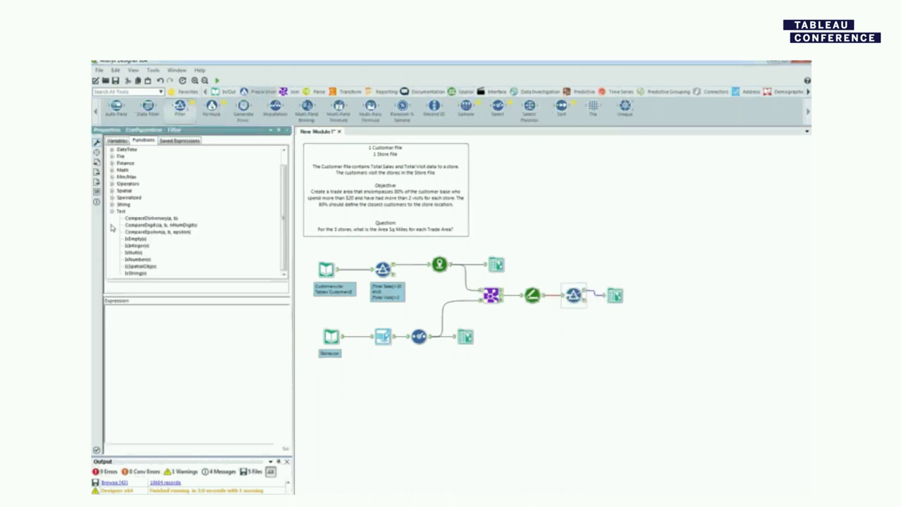
{"action": "left_click", "coordinate": [132, 255]}
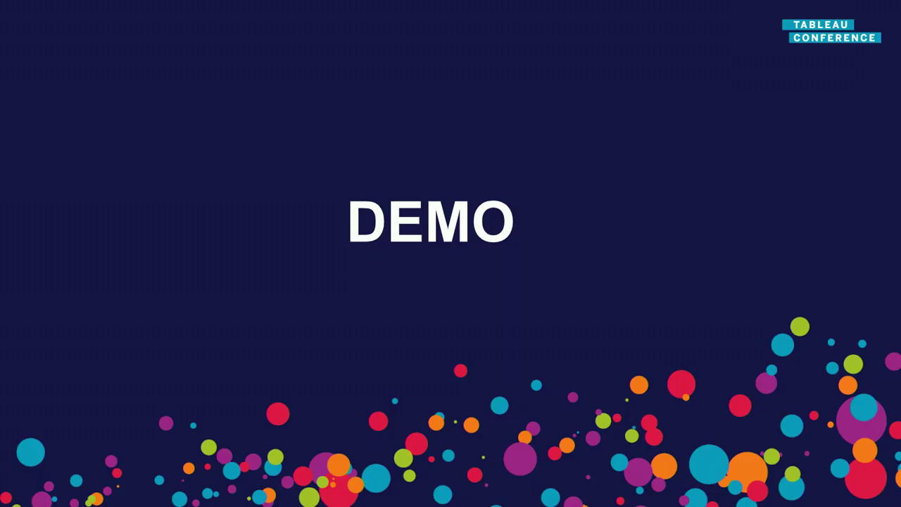
{"action": "mouse_move", "coordinate": [757, 3]}
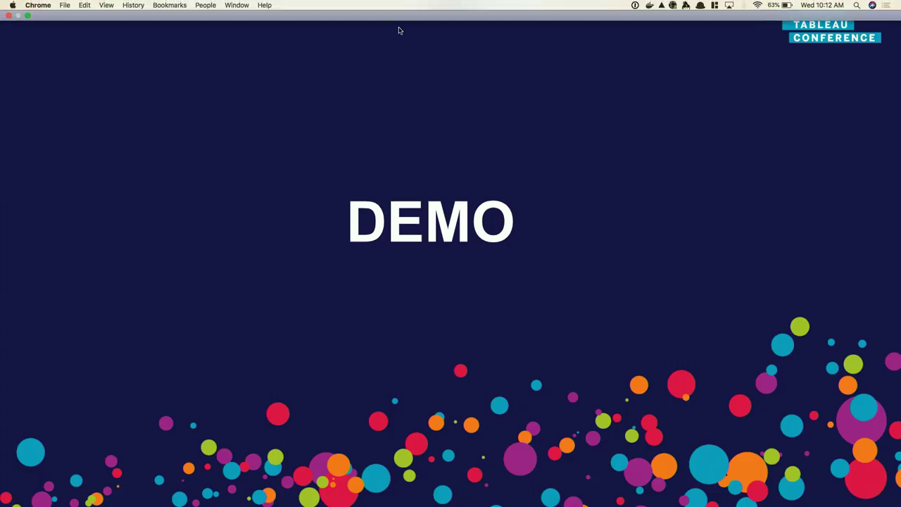
Exit the full-screen slideshow, glance at the Most Dangerous Places workbook, and return to the browser.
{"action": "left_click", "coordinate": [28, 16]}
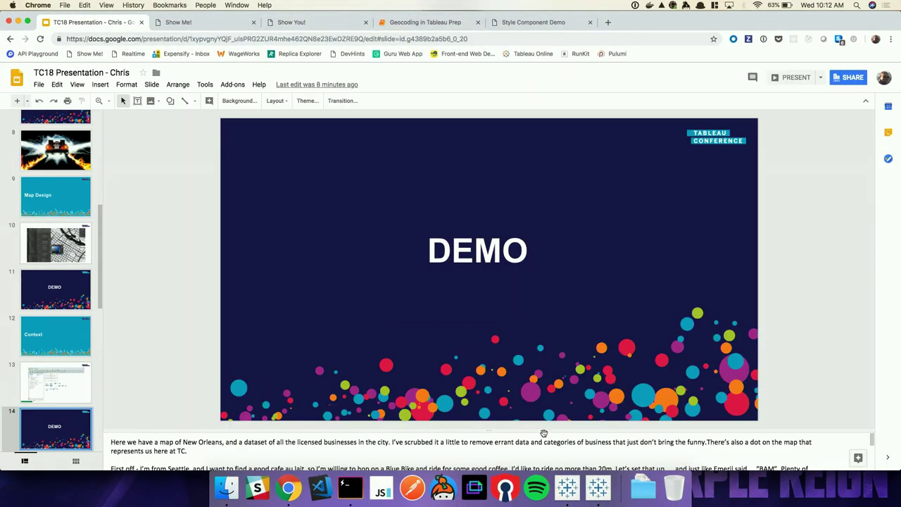
{"action": "left_click", "coordinate": [598, 493]}
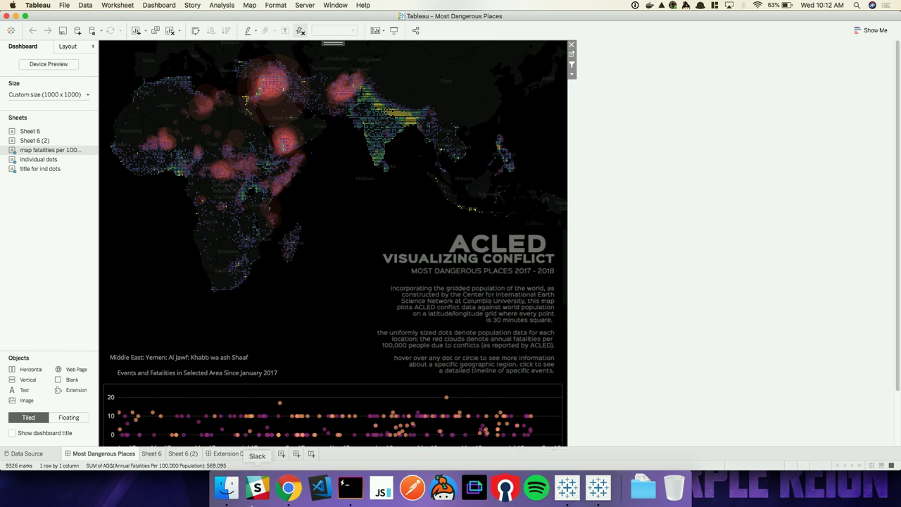
{"action": "left_click", "coordinate": [285, 497]}
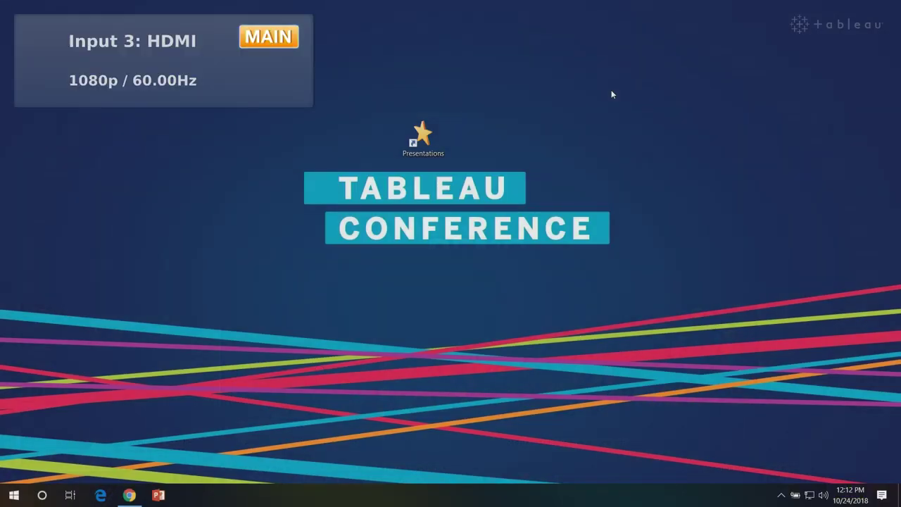
Bring up the browser and switch to the Isochrones dashboard tab in Tableau Online.
{"action": "left_click", "coordinate": [128, 495]}
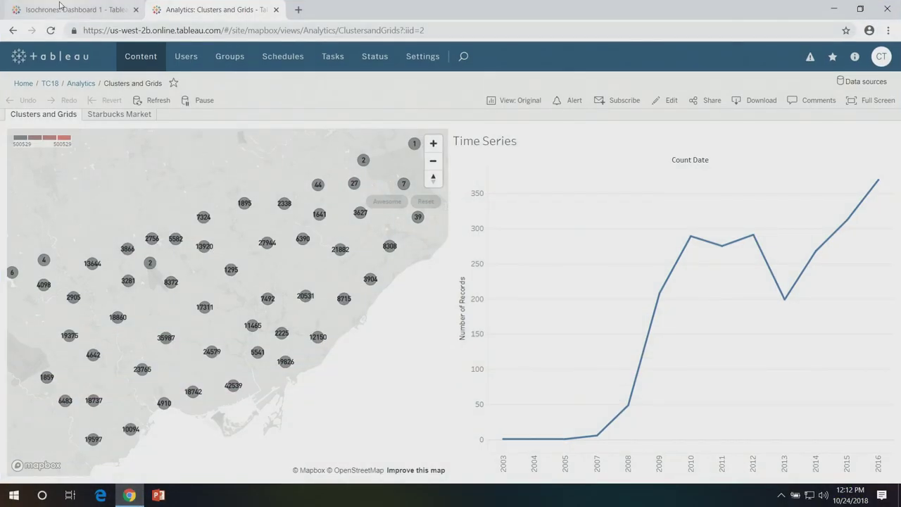
{"action": "right_click", "coordinate": [60, 6]}
{"action": "left_click", "coordinate": [55, 16]}
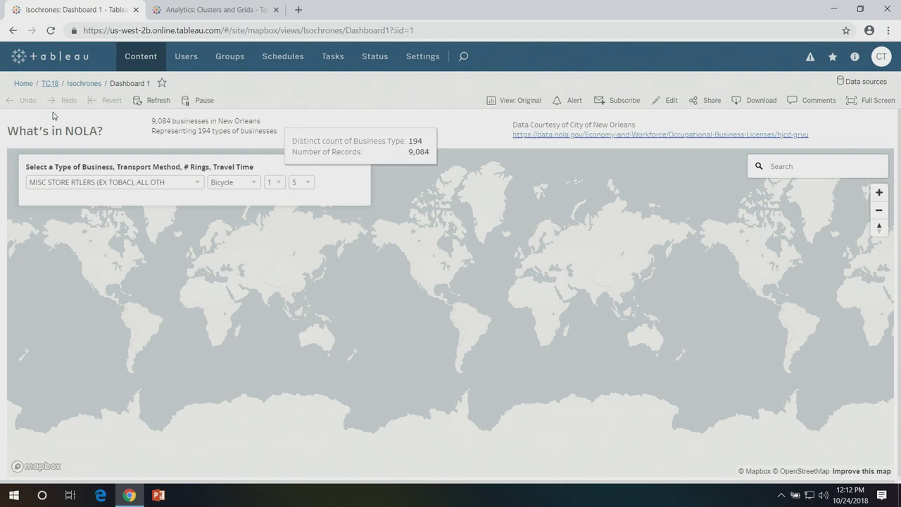
Search the Mapbox map for 'new or' and centre it on New Orleans, Louisiana.
{"action": "left_click", "coordinate": [809, 169]}
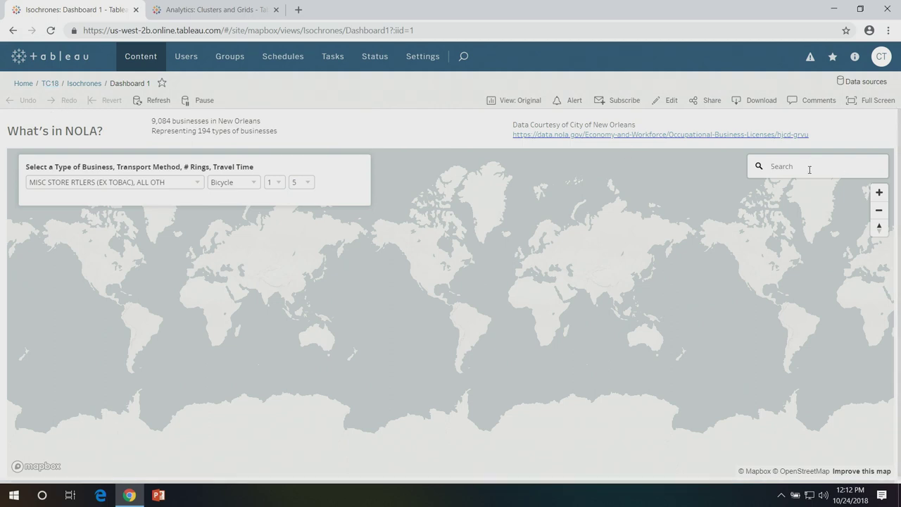
{"action": "type", "text": "new or"}
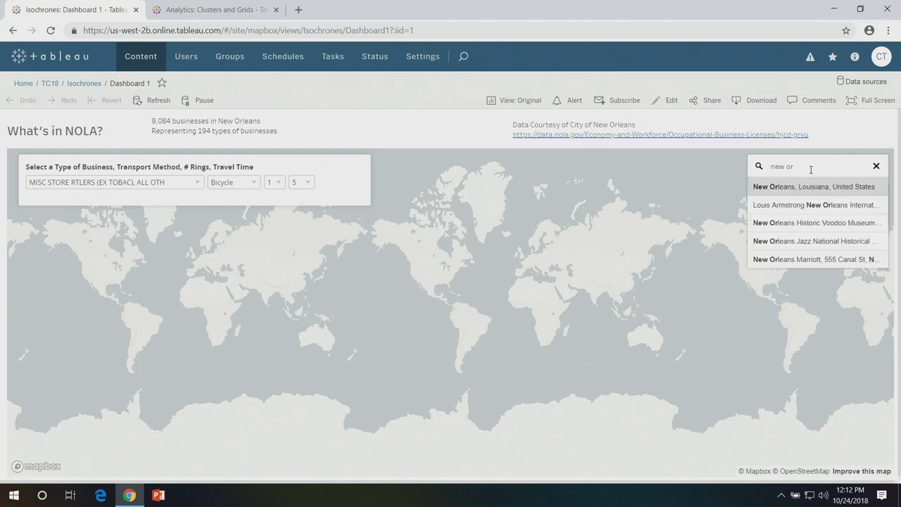
{"action": "left_click", "coordinate": [807, 186]}
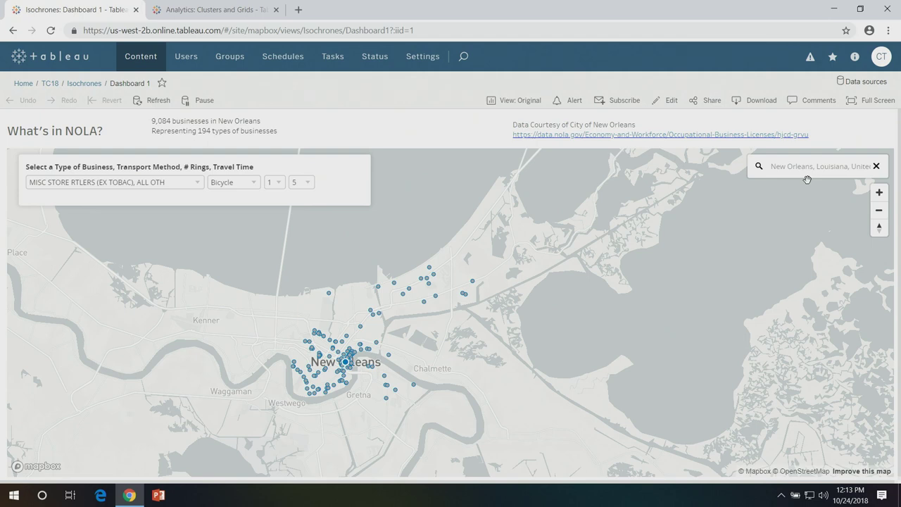
Set the business type filter to BAKED GOODS STORES.
{"action": "left_click", "coordinate": [117, 184]}
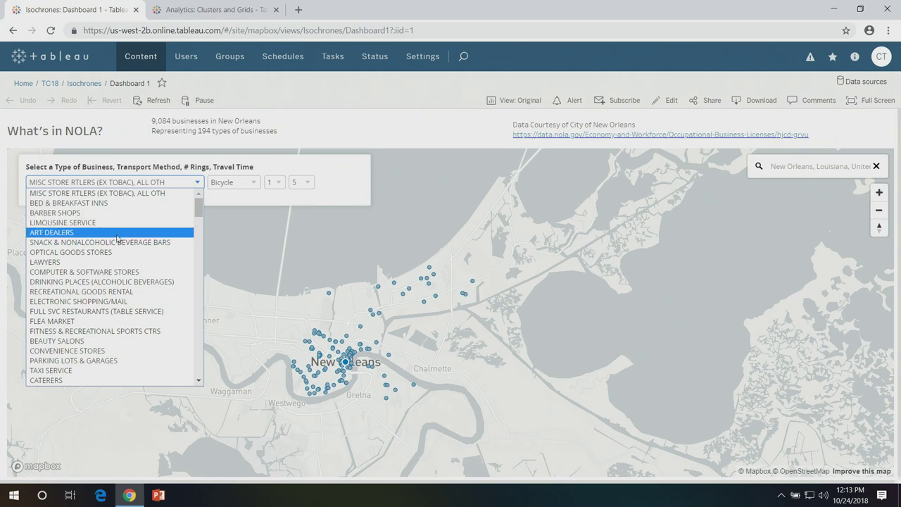
{"action": "scroll", "coordinate": [117, 240], "scroll_direction": "down", "scroll_amount": 4}
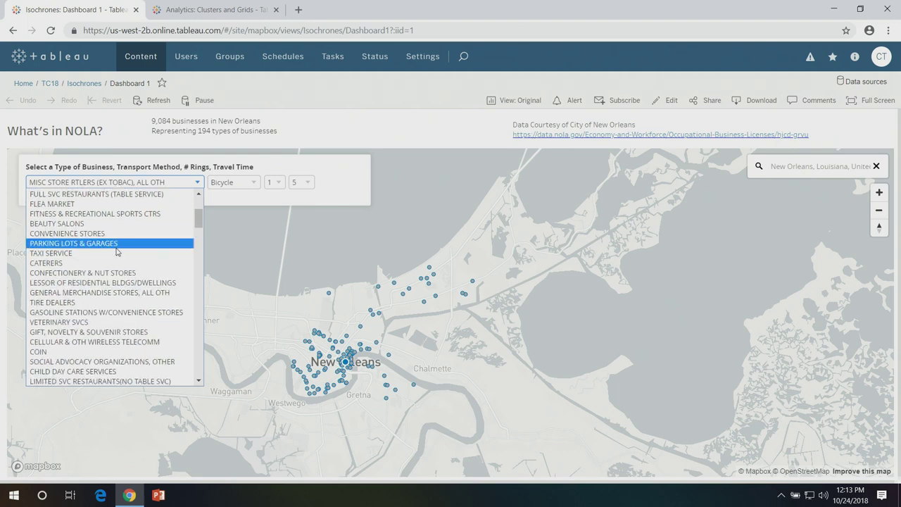
{"action": "scroll", "coordinate": [117, 248], "scroll_direction": "down", "scroll_amount": 4}
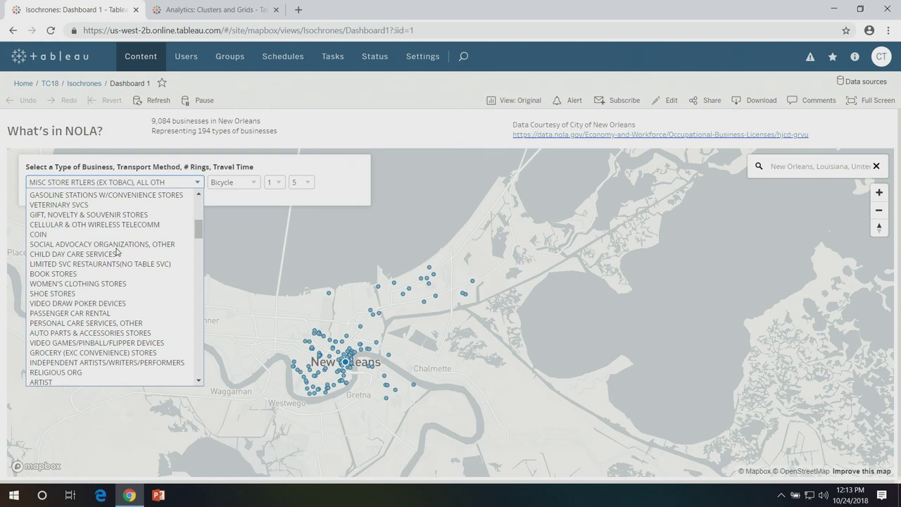
{"action": "scroll", "coordinate": [117, 251], "scroll_direction": "down", "scroll_amount": 4}
{"action": "scroll", "coordinate": [117, 252], "scroll_direction": "down", "scroll_amount": 4}
{"action": "scroll", "coordinate": [116, 251], "scroll_direction": "down", "scroll_amount": 8}
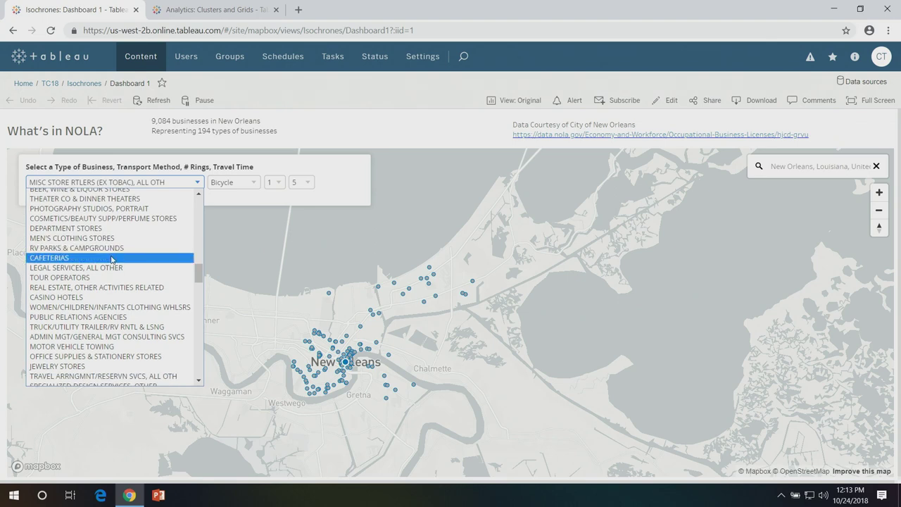
{"action": "scroll", "coordinate": [111, 259], "scroll_direction": "down", "scroll_amount": 6}
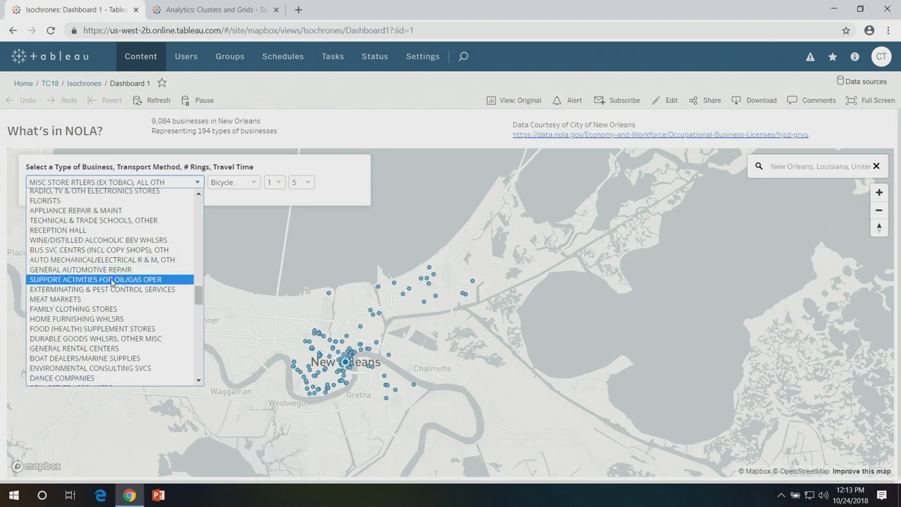
{"action": "scroll", "coordinate": [112, 282], "scroll_direction": "down", "scroll_amount": 3}
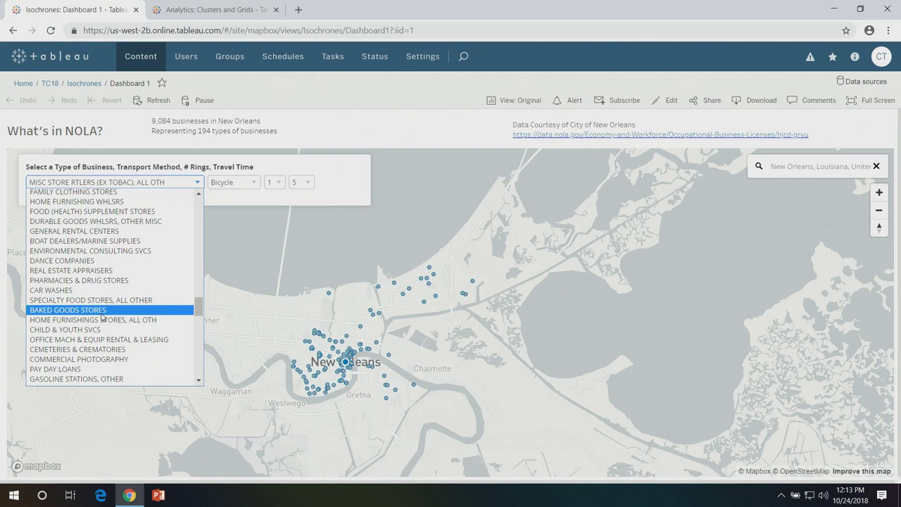
{"action": "left_click", "coordinate": [102, 313]}
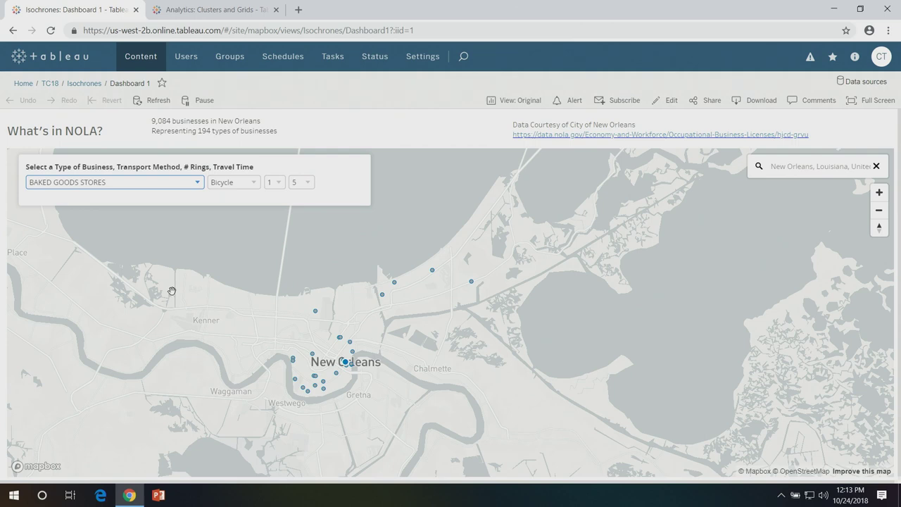
{"action": "left_click", "coordinate": [277, 184]}
Set # Rings to 4 and draw bicycle isochrones around the Bittersweet Confections bakery.
{"action": "left_click", "coordinate": [274, 223]}
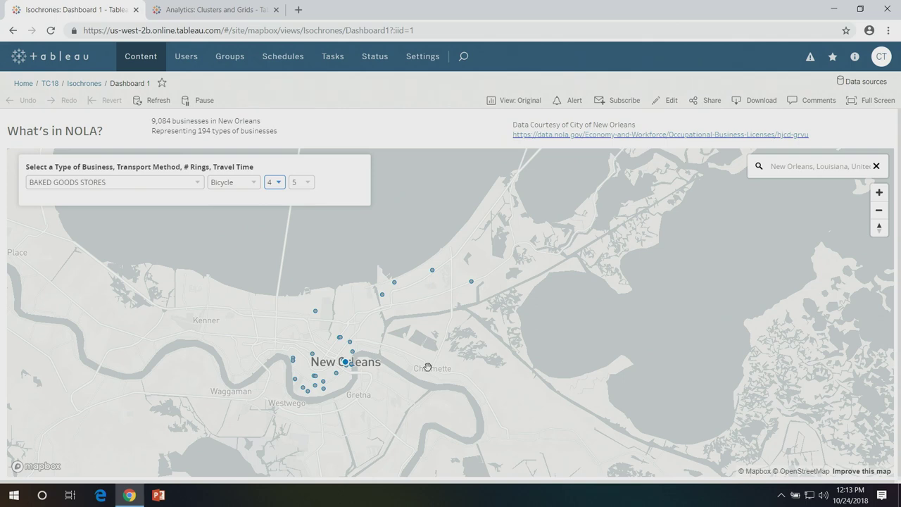
{"action": "left_click", "coordinate": [348, 369]}
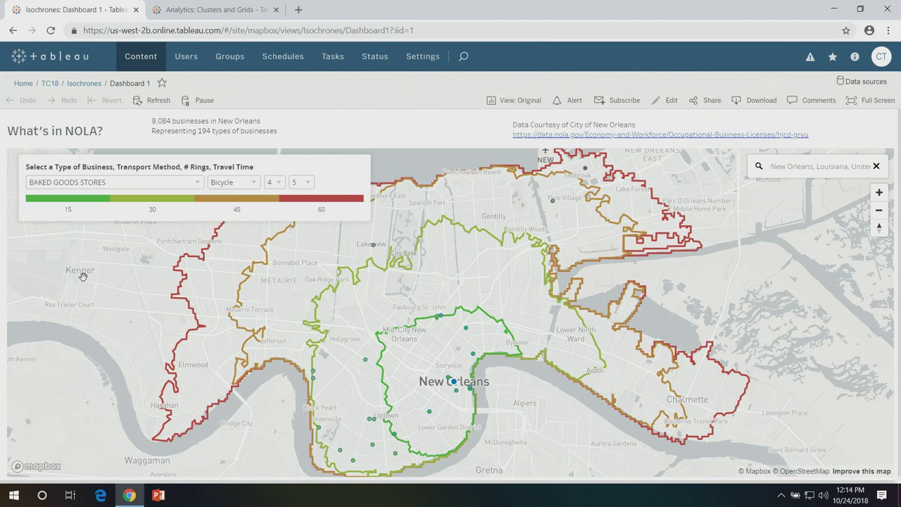
Switch business type to DRINKING PLACES (ALCOHOLIC BEVERAGES) and transport method to Auto.
{"action": "left_click", "coordinate": [44, 184]}
{"action": "scroll", "coordinate": [71, 227], "scroll_direction": "down", "scroll_amount": 5}
{"action": "scroll", "coordinate": [71, 225], "scroll_direction": "up", "scroll_amount": 5}
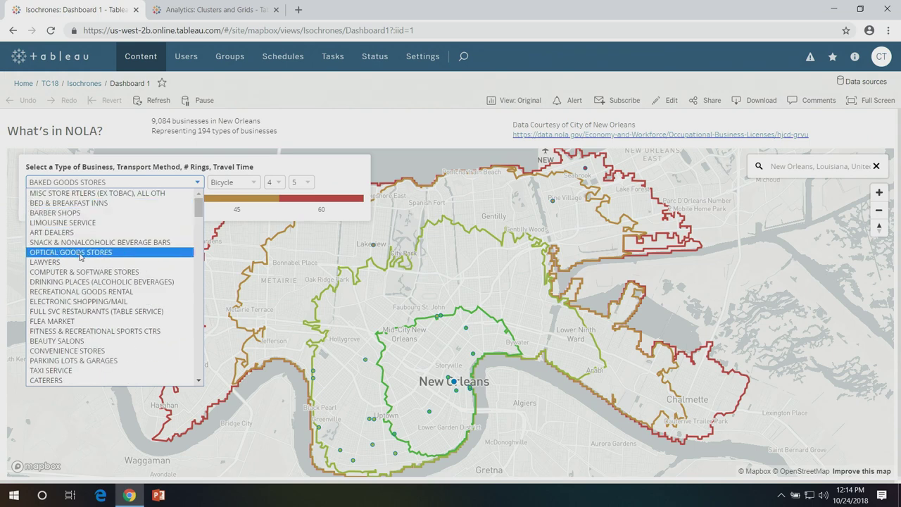
{"action": "left_click", "coordinate": [101, 283]}
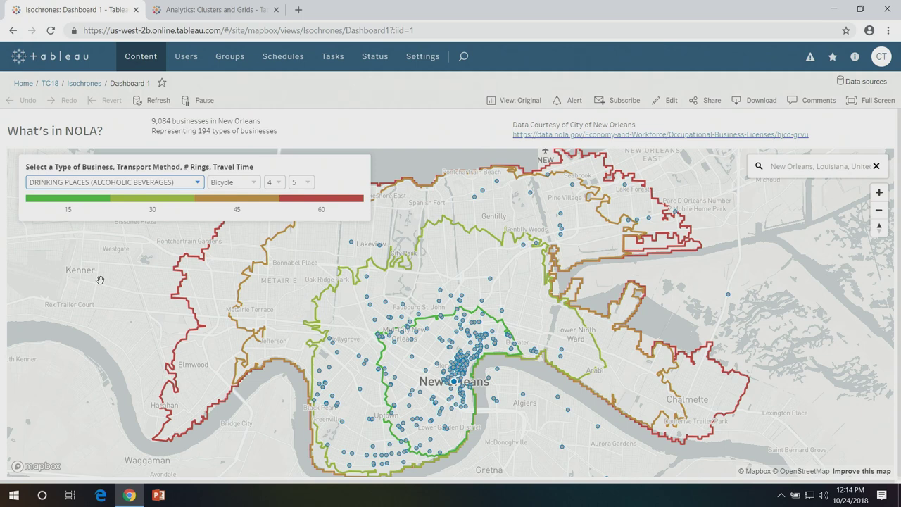
{"action": "left_click", "coordinate": [215, 185]}
{"action": "left_click", "coordinate": [219, 203]}
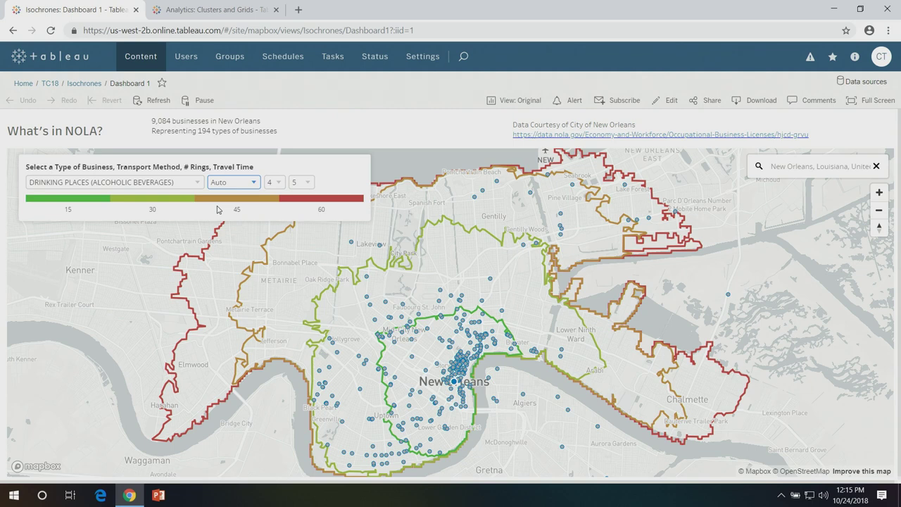
Recompute Auto drive-time rings around the Inter-Continental and zoom into central New Orleans bars.
{"action": "left_click", "coordinate": [453, 379]}
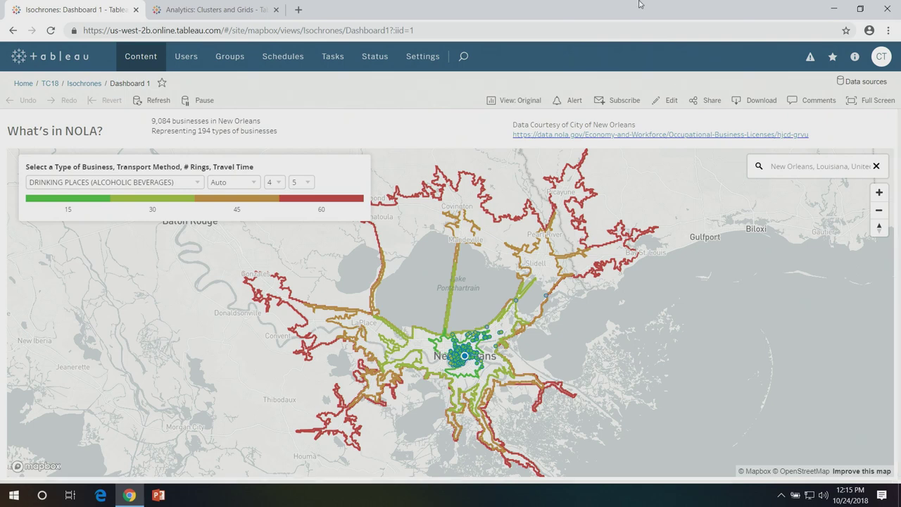
{"action": "scroll", "coordinate": [454, 366], "scroll_direction": "up", "scroll_amount": 3}
{"action": "scroll", "coordinate": [454, 367], "scroll_direction": "up", "scroll_amount": 5}
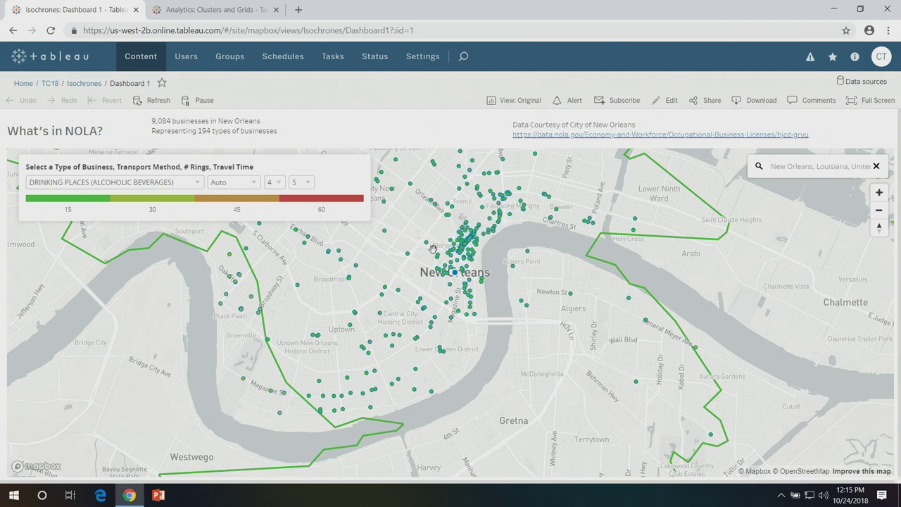
{"action": "mouse_move", "coordinate": [437, 260]}
{"action": "mouse_move", "coordinate": [499, 224]}
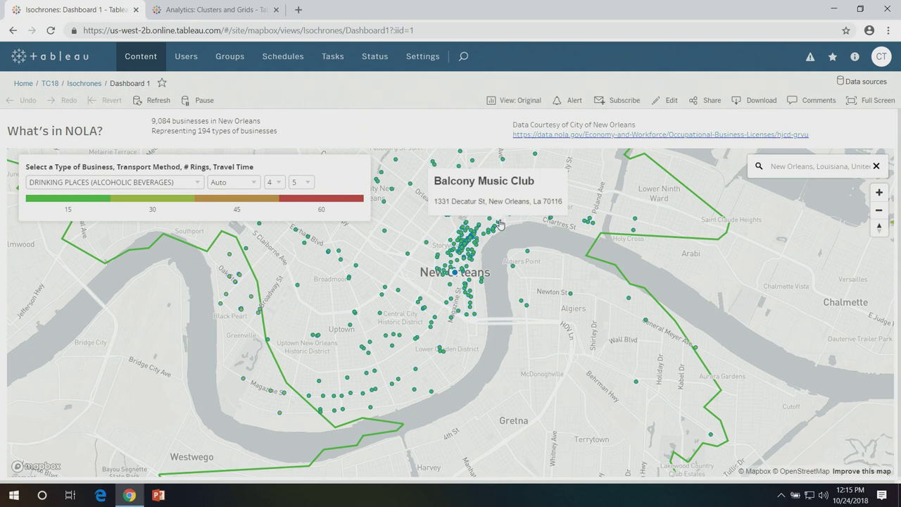
Filter the NOLA map to LAWYERS, Pedestrian transport and 1 ring, zoomed into downtown.
{"action": "left_click", "coordinate": [133, 184]}
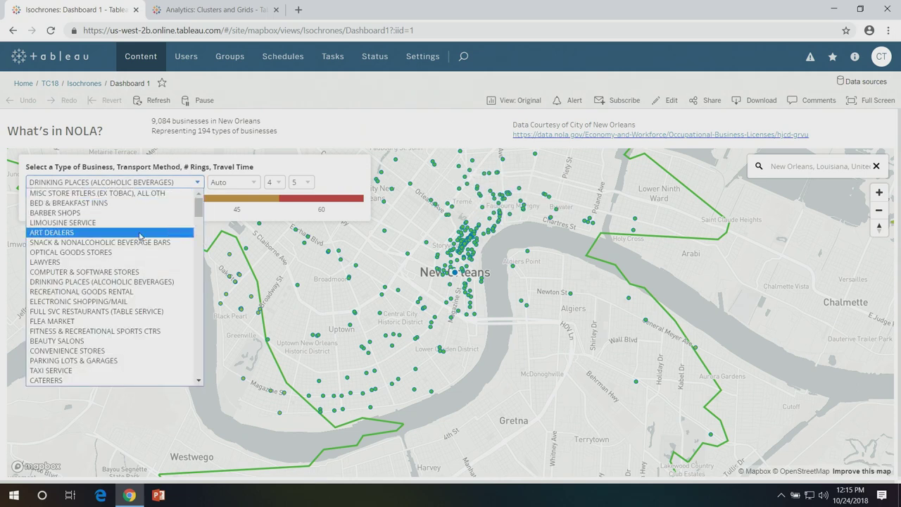
{"action": "left_click", "coordinate": [132, 262]}
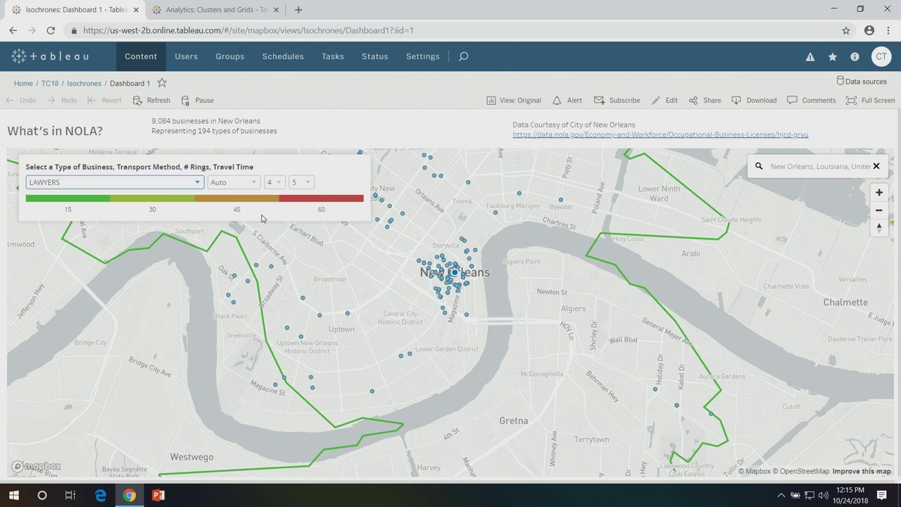
{"action": "left_click", "coordinate": [236, 186]}
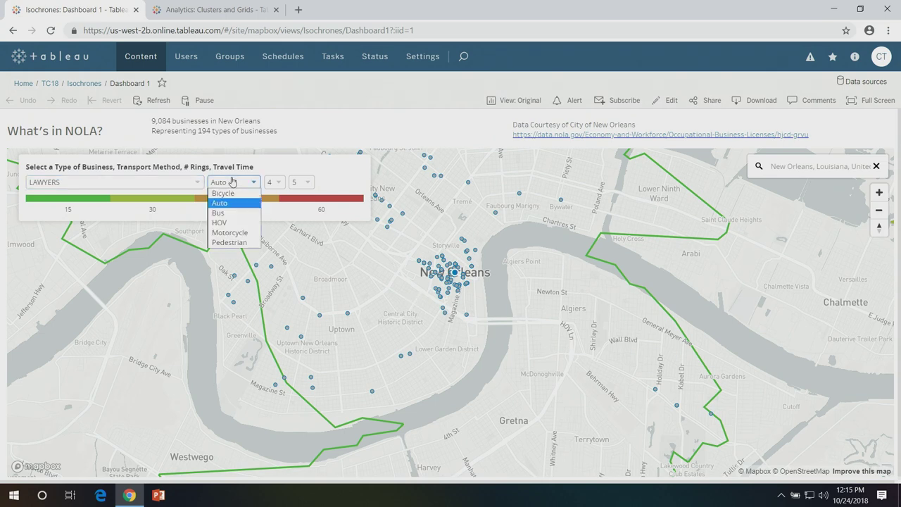
{"action": "left_click", "coordinate": [230, 243]}
{"action": "left_click", "coordinate": [274, 182]}
{"action": "left_click", "coordinate": [277, 194]}
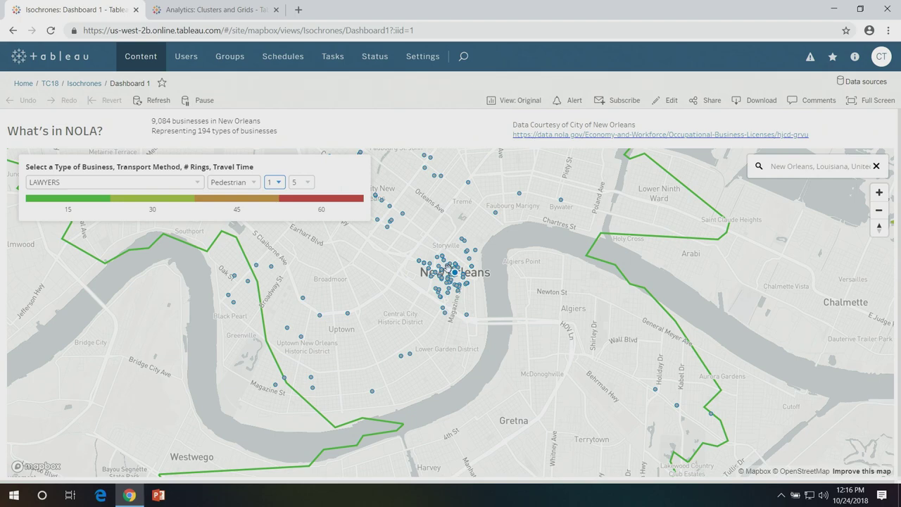
{"action": "scroll", "coordinate": [454, 271], "scroll_direction": "up", "scroll_amount": 3}
{"action": "scroll", "coordinate": [457, 275], "scroll_direction": "up", "scroll_amount": 2}
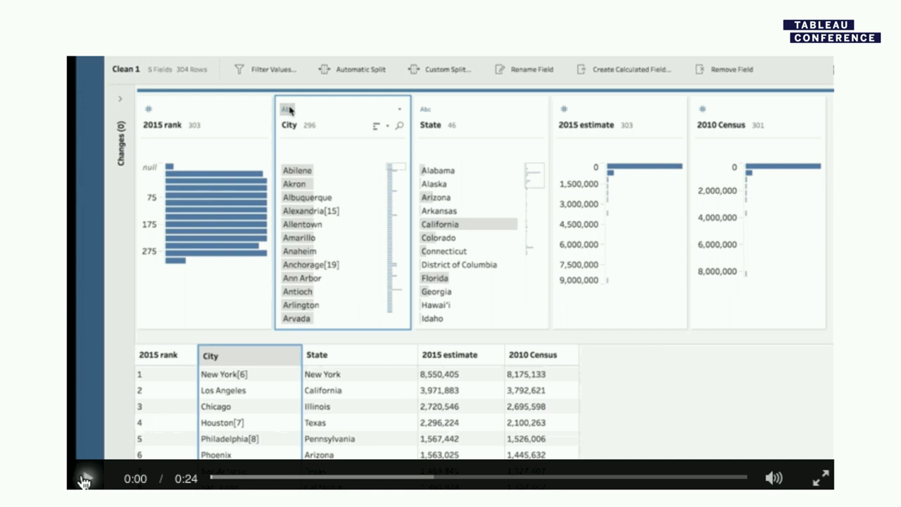
Play the embedded Tableau Prep demo video on cleaning City values, restarting it from the beginning.
{"action": "left_click", "coordinate": [85, 481]}
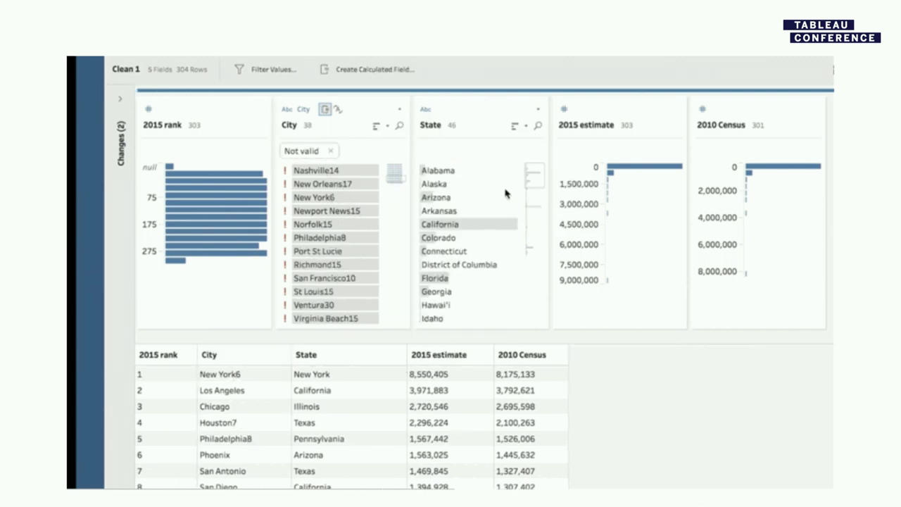
{"action": "mouse_move", "coordinate": [93, 484]}
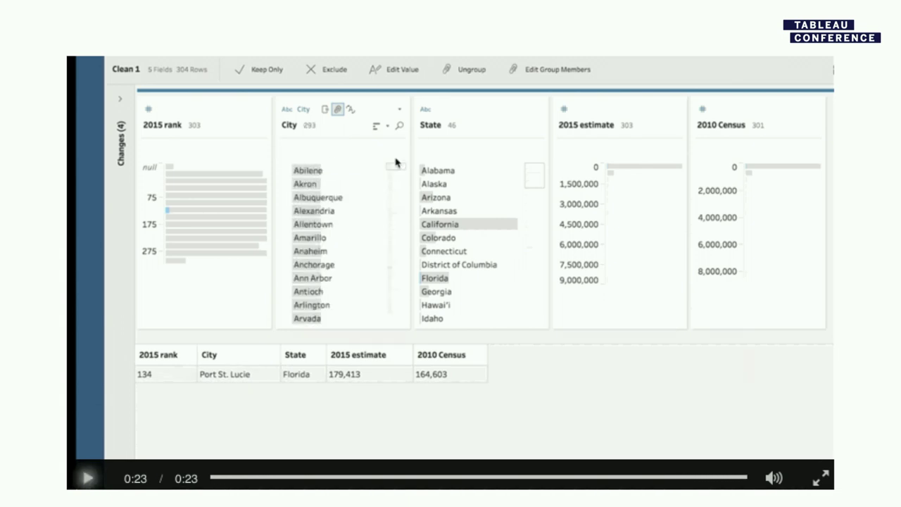
{"action": "left_click", "coordinate": [86, 478]}
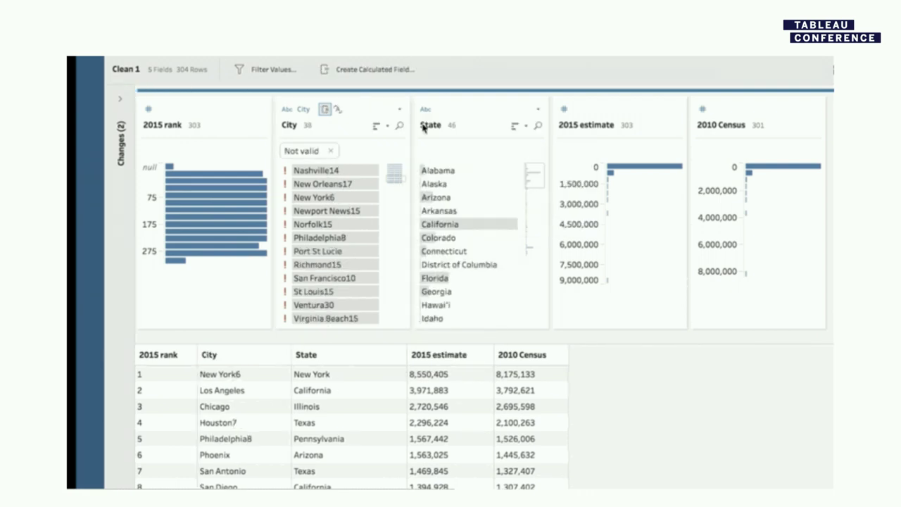
{"action": "mouse_move", "coordinate": [85, 480]}
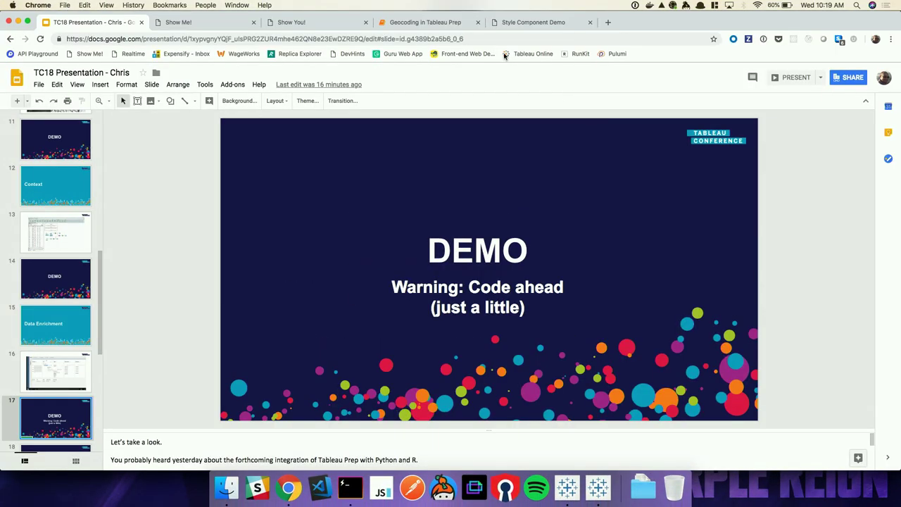
Switch to the Geocoding in Tableau Prep notebook and enlarge the page to 150%.
{"action": "left_click", "coordinate": [466, 23]}
{"action": "key", "text": "super+plus"}
{"action": "key", "text": "super+plus"}
{"action": "key", "text": "super+plus"}
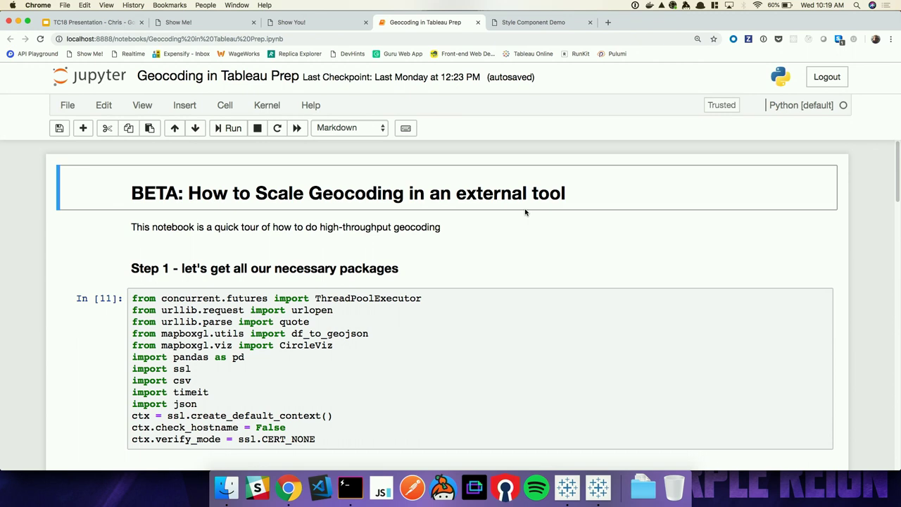
Scroll the notebook down to cell In [52] and select its geocode line.
{"action": "scroll", "coordinate": [524, 212], "scroll_direction": "down", "scroll_amount": 10}
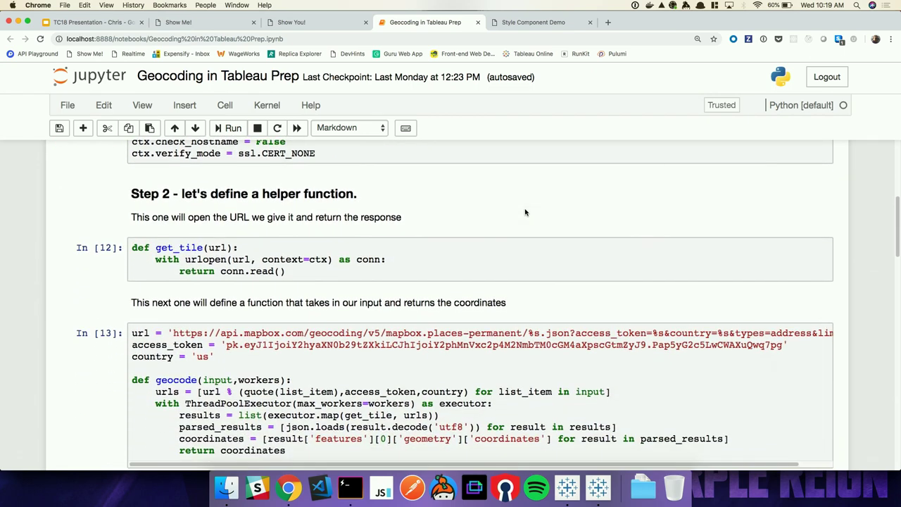
{"action": "scroll", "coordinate": [524, 212], "scroll_direction": "down", "scroll_amount": 1}
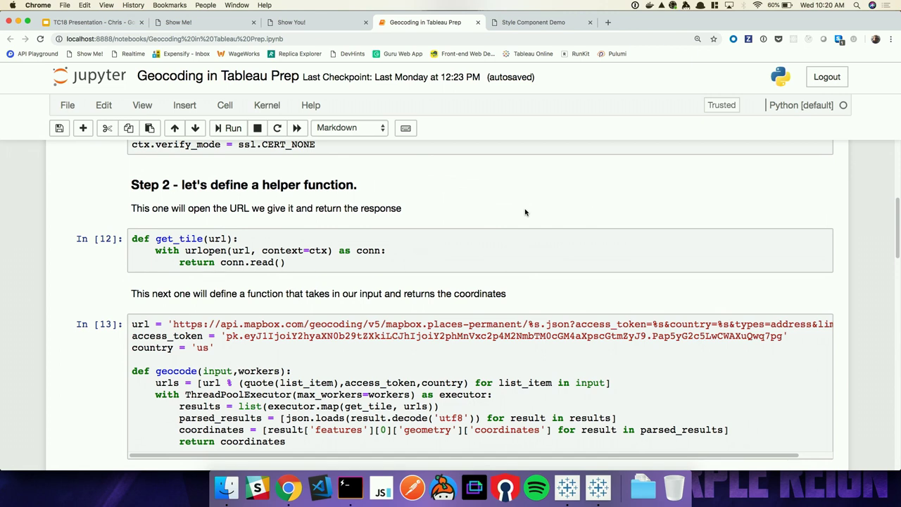
{"action": "scroll", "coordinate": [524, 212], "scroll_direction": "down", "scroll_amount": 1}
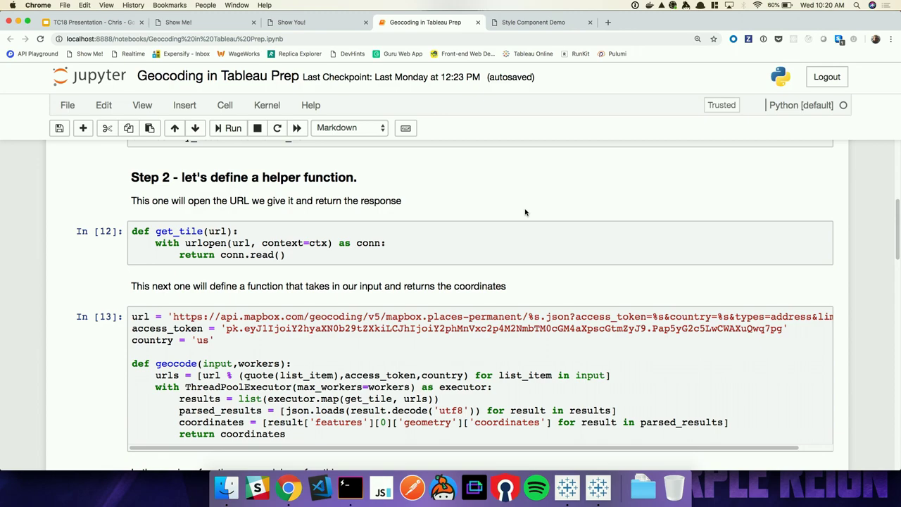
{"action": "scroll", "coordinate": [525, 212], "scroll_direction": "down", "scroll_amount": 10}
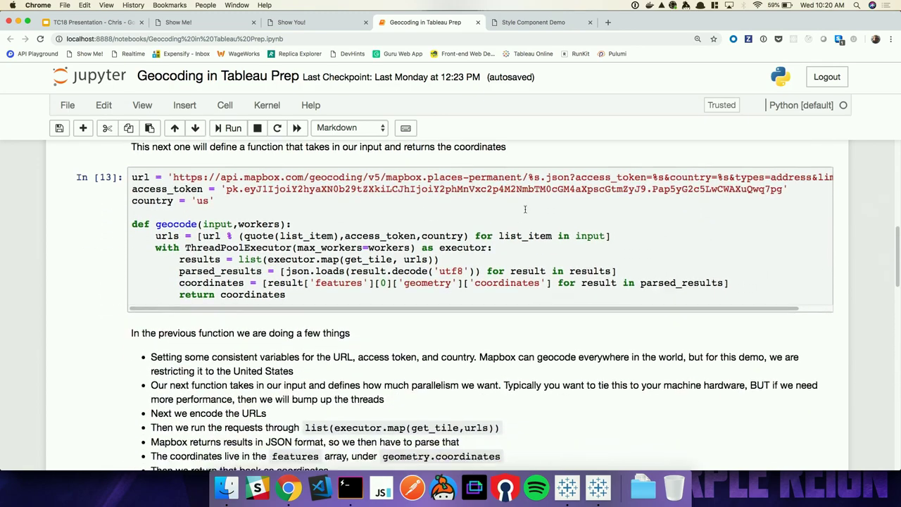
{"action": "scroll", "coordinate": [525, 211], "scroll_direction": "down", "scroll_amount": 3}
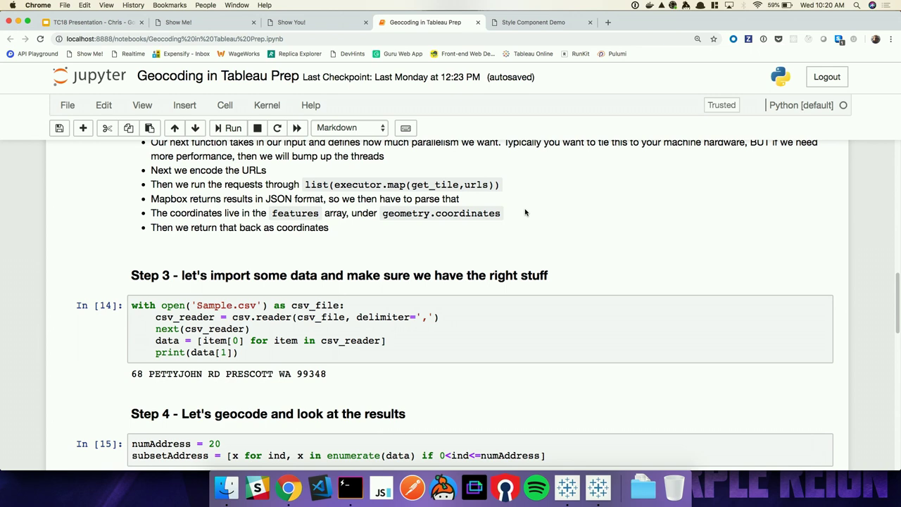
{"action": "scroll", "coordinate": [525, 212], "scroll_direction": "down", "scroll_amount": 3}
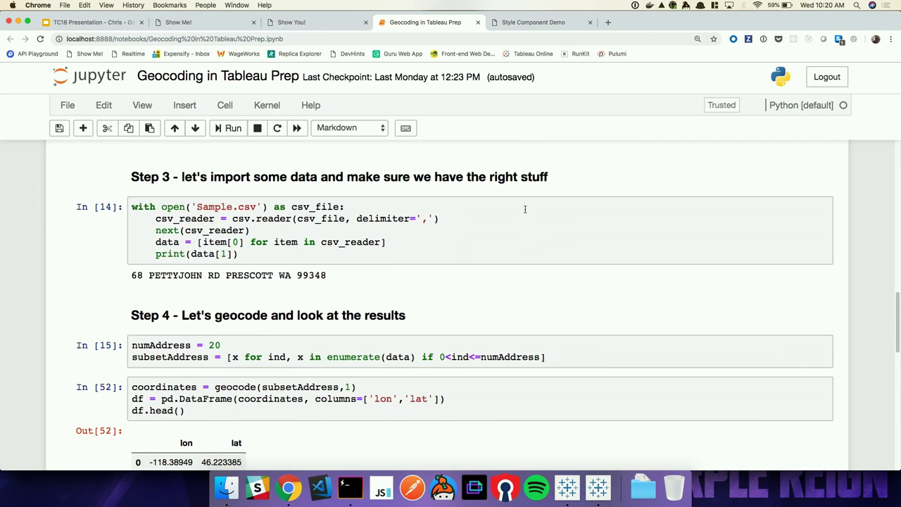
{"action": "scroll", "coordinate": [524, 210], "scroll_direction": "down", "scroll_amount": 1}
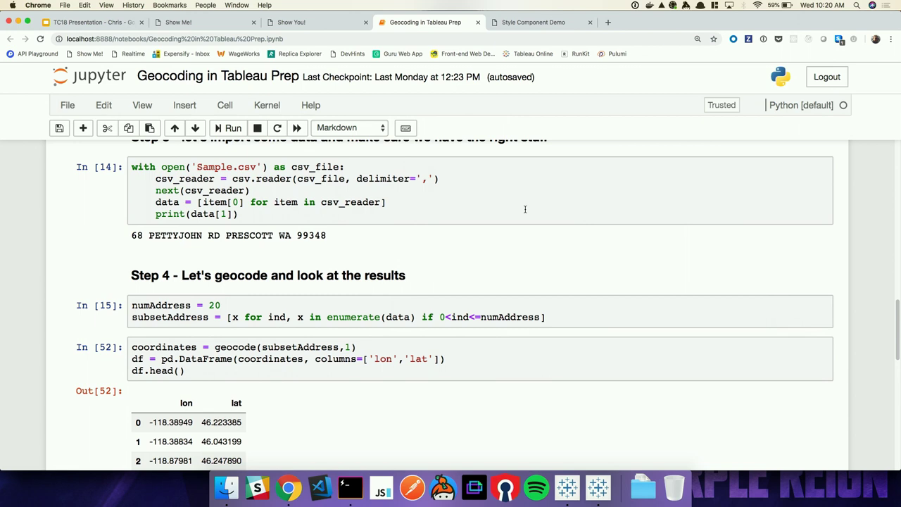
{"action": "left_click", "coordinate": [377, 343]}
{"action": "key", "text": "super+shift+Left"}
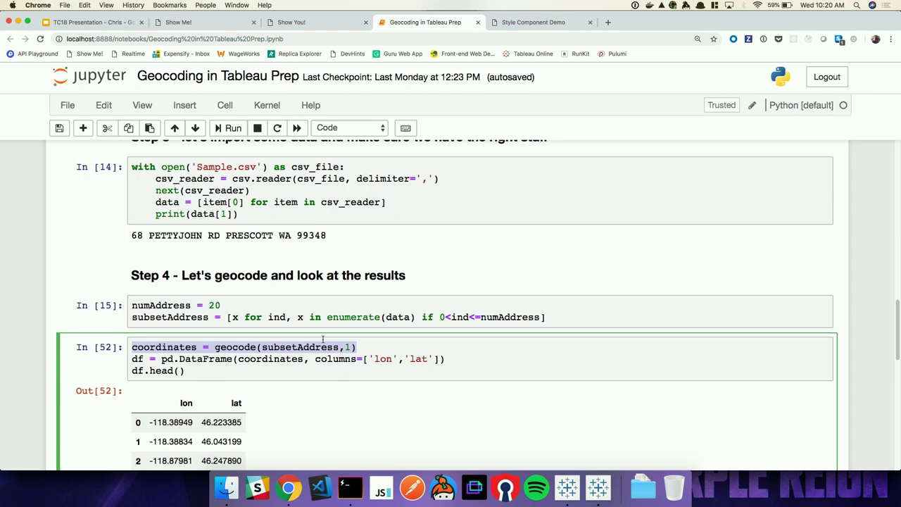
Scroll to the viz.show() map of geocoded points, then return to the TC18 Presentation slides.
{"action": "scroll", "coordinate": [323, 341], "scroll_direction": "down", "scroll_amount": 3}
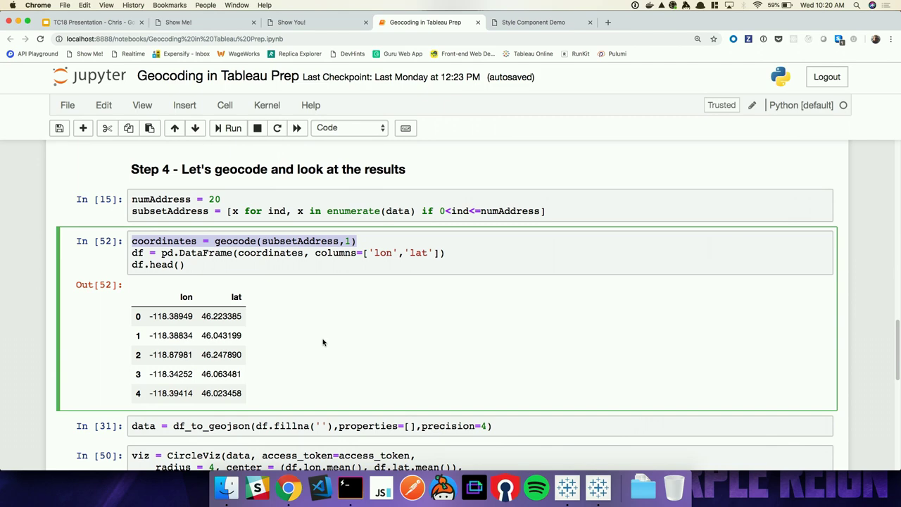
{"action": "scroll", "coordinate": [323, 341], "scroll_direction": "down", "scroll_amount": 9}
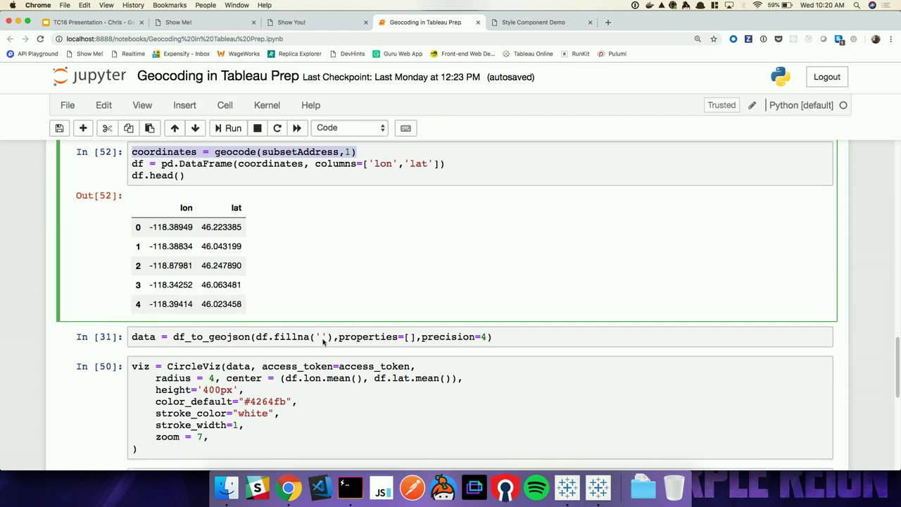
{"action": "scroll", "coordinate": [328, 342], "scroll_direction": "down", "scroll_amount": 1}
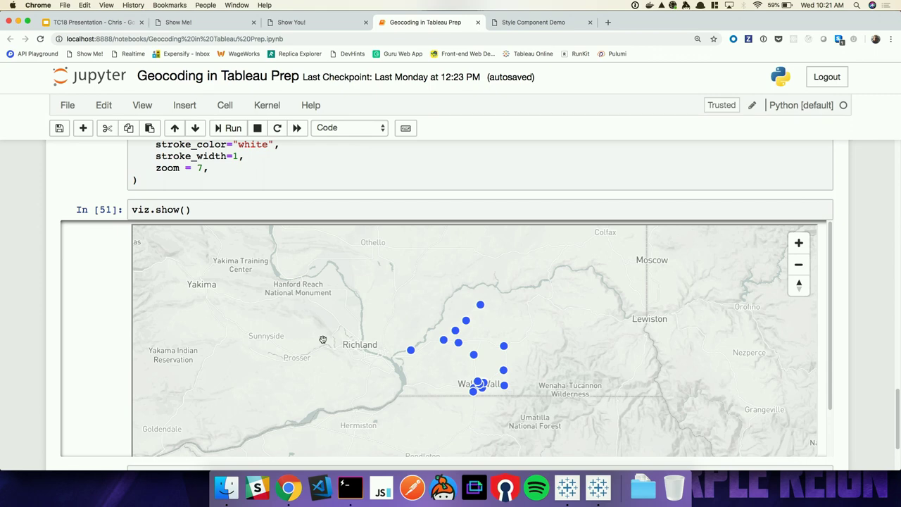
{"action": "left_click", "coordinate": [116, 27]}
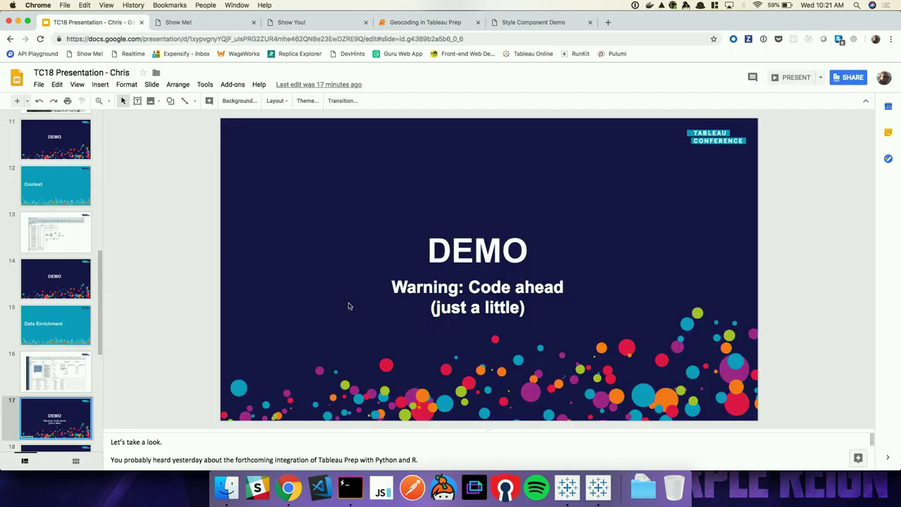
Start the slideshow full screen from slide 17.
{"action": "left_click", "coordinate": [778, 81]}
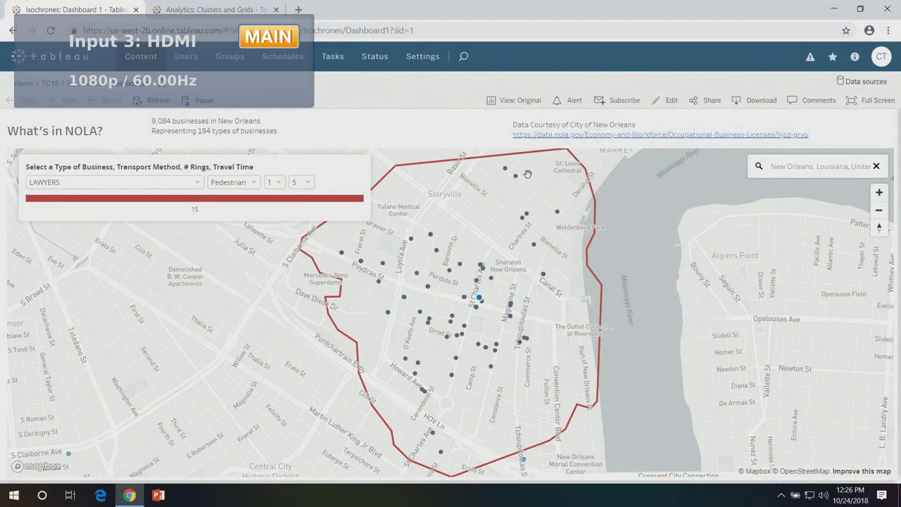
Switch to the 'Analytics: Clusters and Grids' browser tab.
{"action": "left_click", "coordinate": [189, 10]}
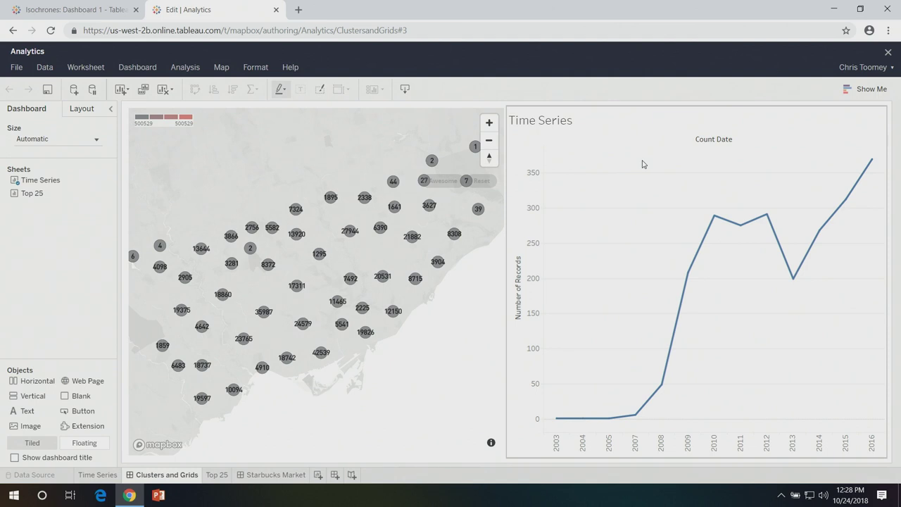
Try opening Configure from the map extension's dropdown menu.
{"action": "left_click", "coordinate": [428, 137]}
{"action": "left_click", "coordinate": [512, 121]}
{"action": "left_click", "coordinate": [519, 139]}
Always allow pop-ups from the site, retry Configure, and reload the page.
{"action": "left_click", "coordinate": [800, 31]}
{"action": "left_click", "coordinate": [684, 87]}
{"action": "left_click", "coordinate": [834, 138]}
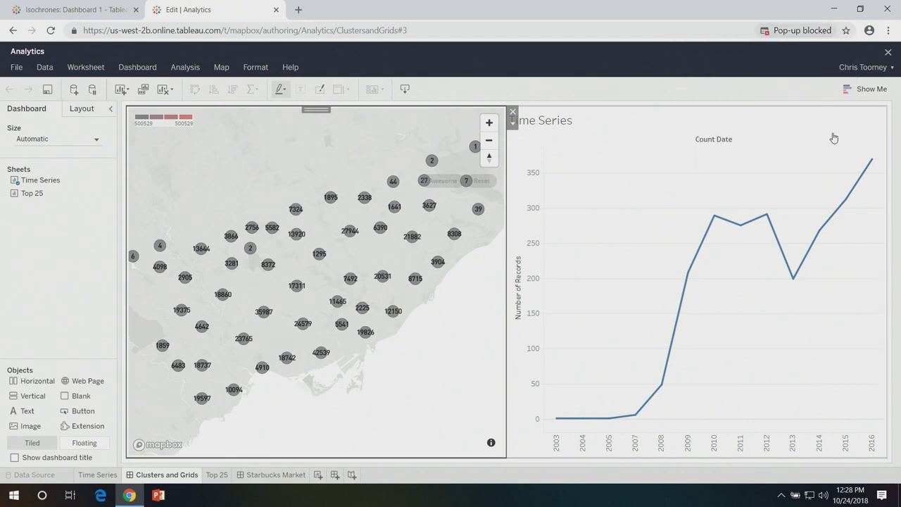
{"action": "left_click", "coordinate": [513, 122]}
{"action": "left_click", "coordinate": [519, 139]}
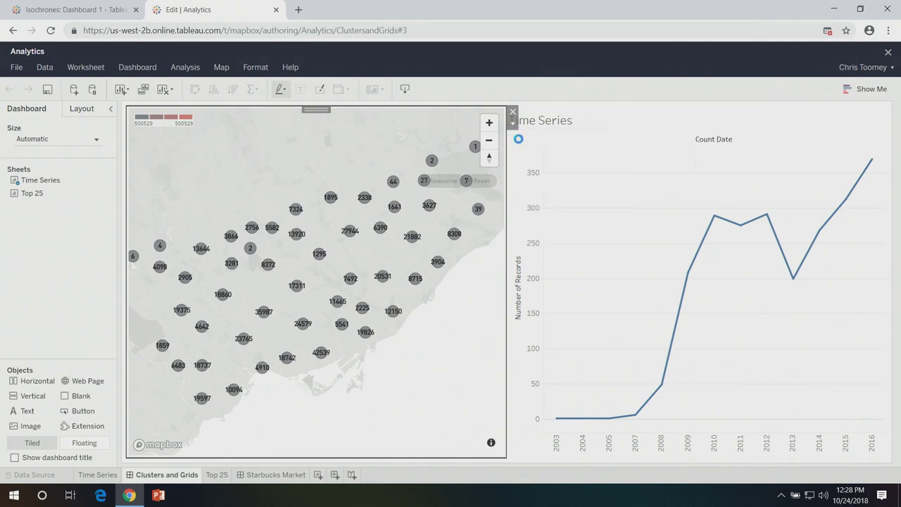
{"action": "left_click", "coordinate": [50, 31]}
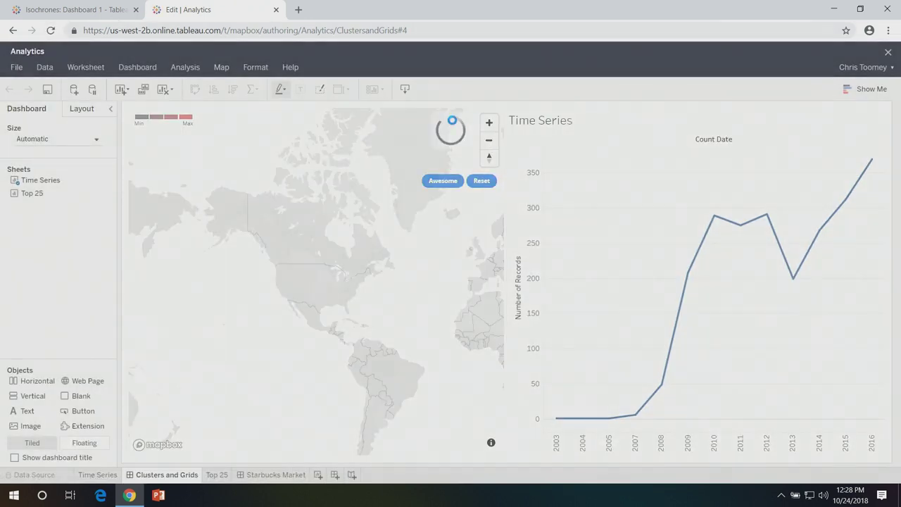
Open the Mapbox configuration and set Initial Data to 8Hr Vehicle Volume.
{"action": "left_click", "coordinate": [472, 120]}
{"action": "left_click", "coordinate": [512, 122]}
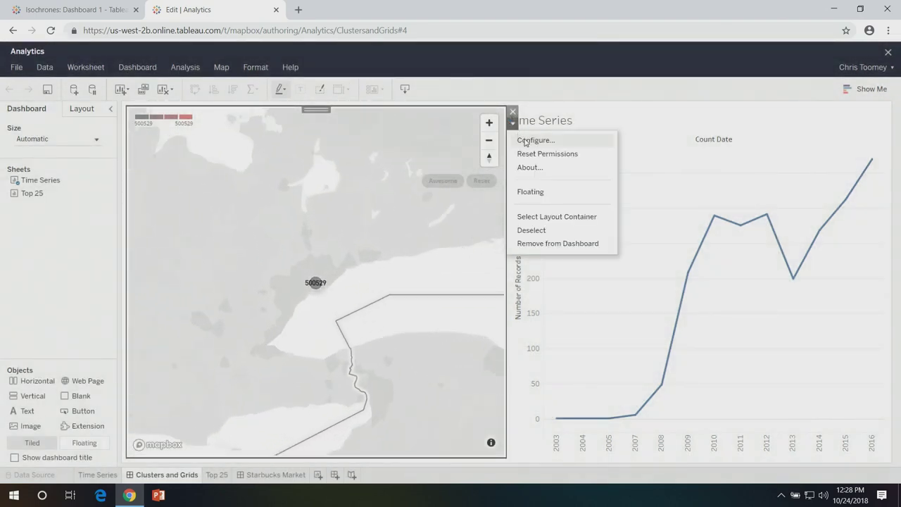
{"action": "left_click", "coordinate": [535, 140]}
{"action": "left_click_drag", "start_coordinate": [225, 15], "coordinate": [649, 59]}
{"action": "left_click", "coordinate": [699, 215]}
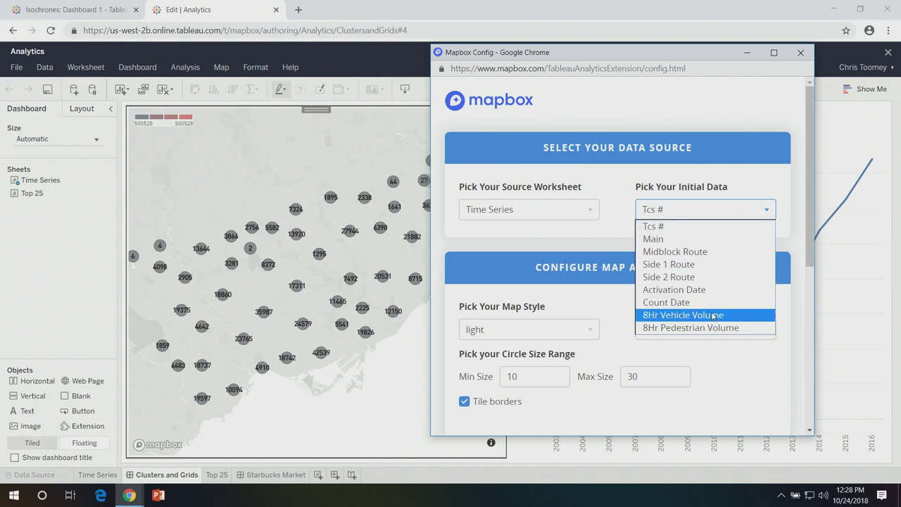
{"action": "left_click", "coordinate": [713, 317]}
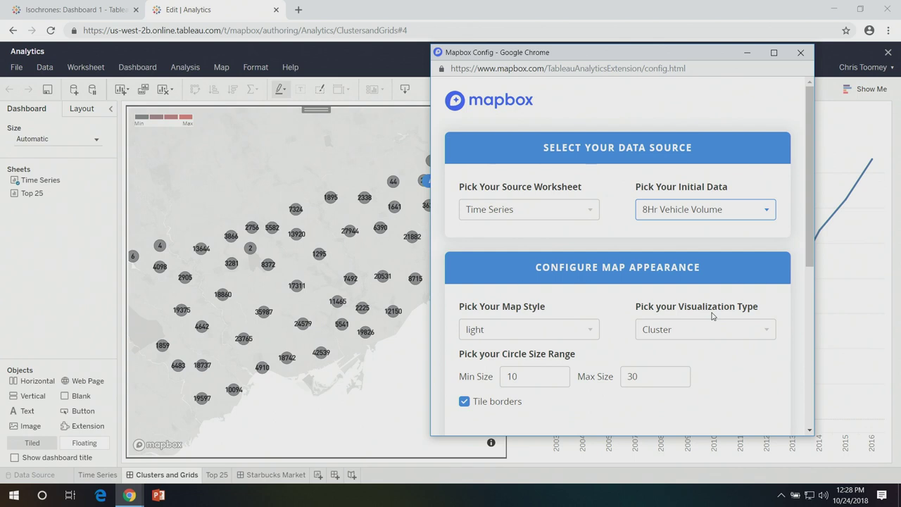
Change the Map Style to basic.
{"action": "left_click_drag", "start_coordinate": [511, 59], "coordinate": [569, 56]}
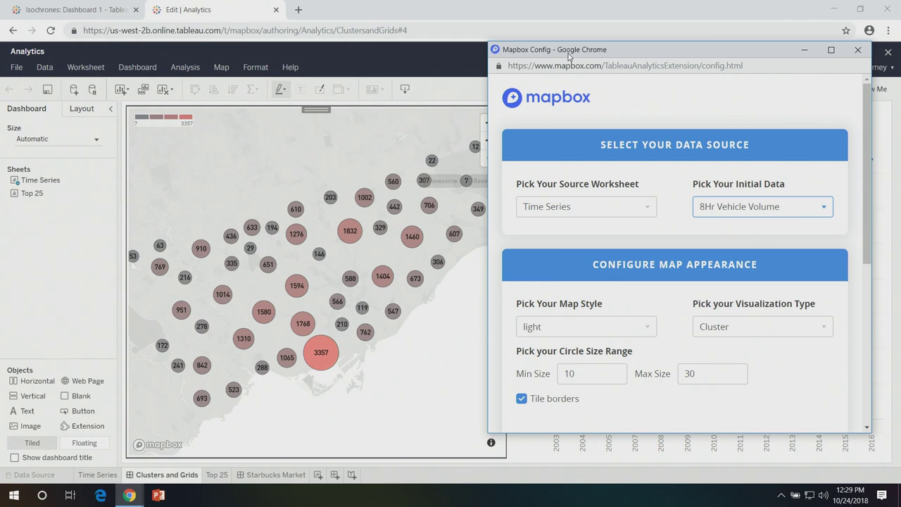
{"action": "left_click", "coordinate": [556, 326]}
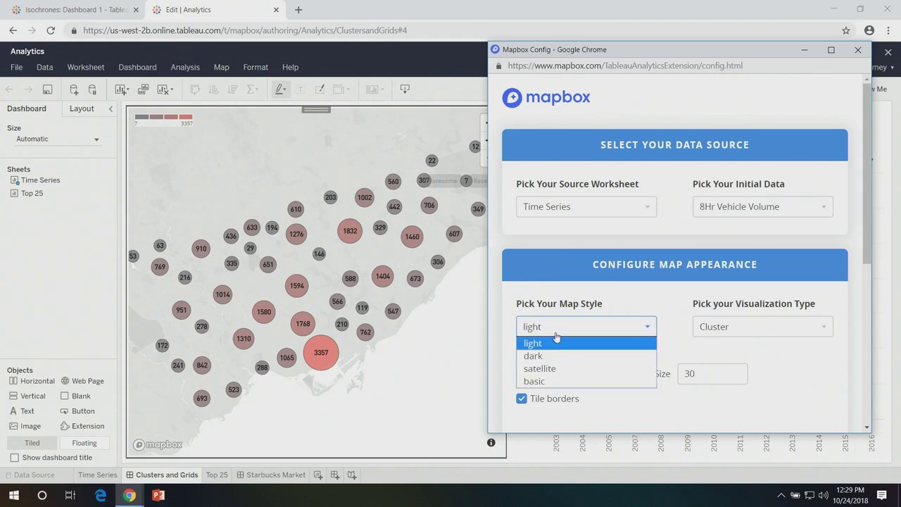
{"action": "left_click", "coordinate": [554, 385]}
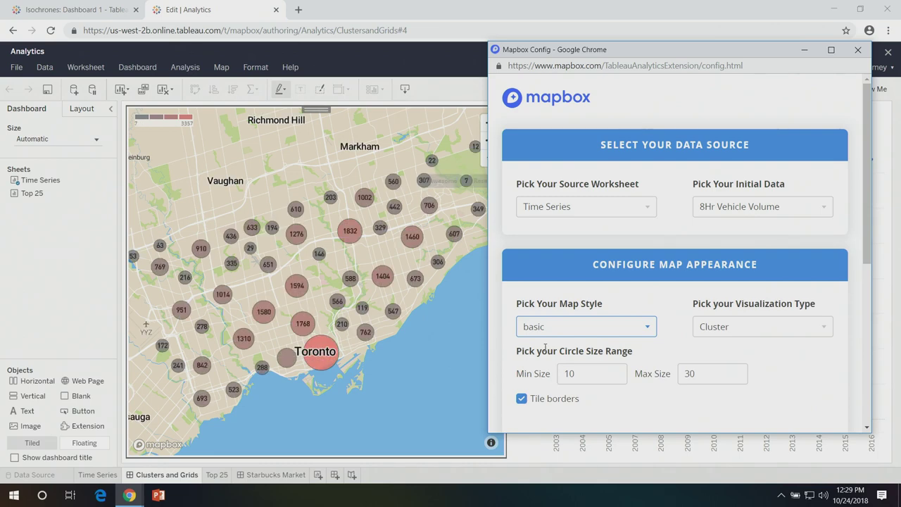
{"action": "scroll", "coordinate": [661, 201], "scroll_direction": "down", "scroll_amount": 1}
{"action": "scroll", "coordinate": [659, 199], "scroll_direction": "down", "scroll_amount": 4}
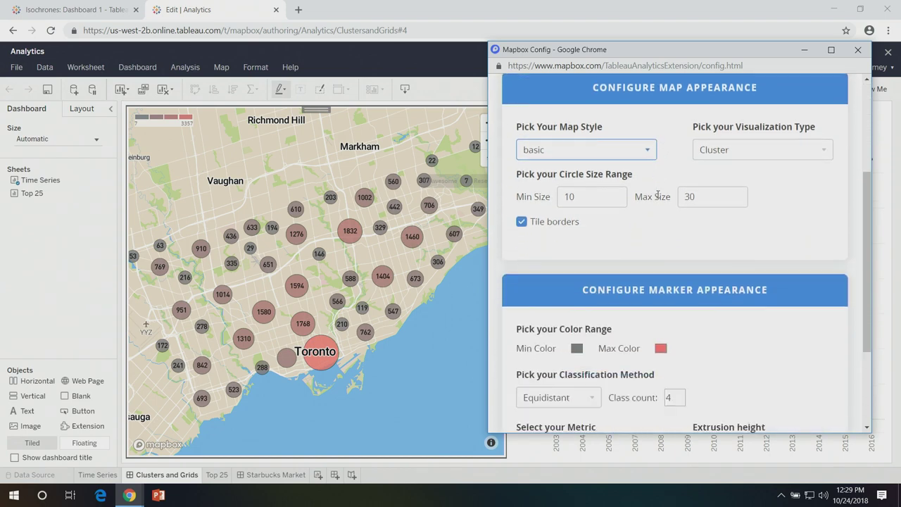
Save the Mapbox configuration and zoom out over Toronto's clusters.
{"action": "left_click", "coordinate": [828, 415]}
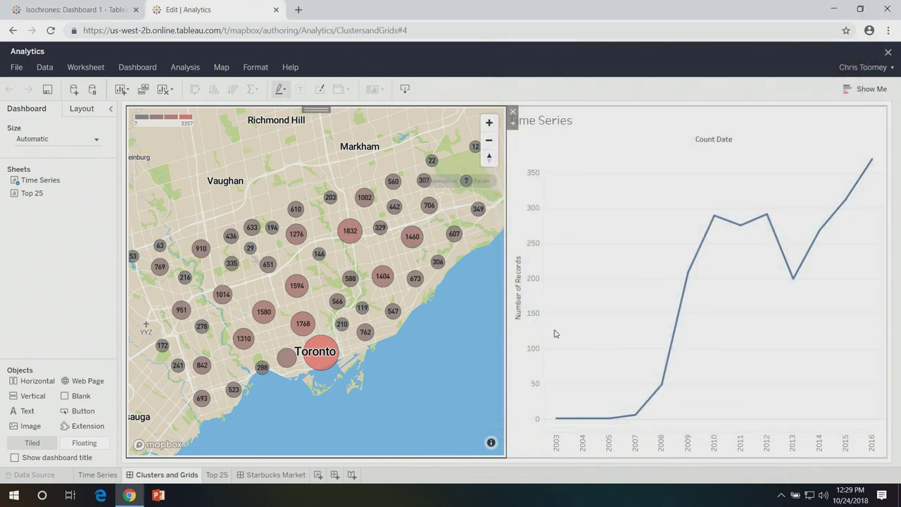
{"action": "left_click_drag", "start_coordinate": [427, 312], "coordinate": [399, 284]}
{"action": "scroll", "coordinate": [413, 272], "scroll_direction": "down", "scroll_amount": 5}
{"action": "scroll", "coordinate": [413, 268], "scroll_direction": "down", "scroll_amount": 3}
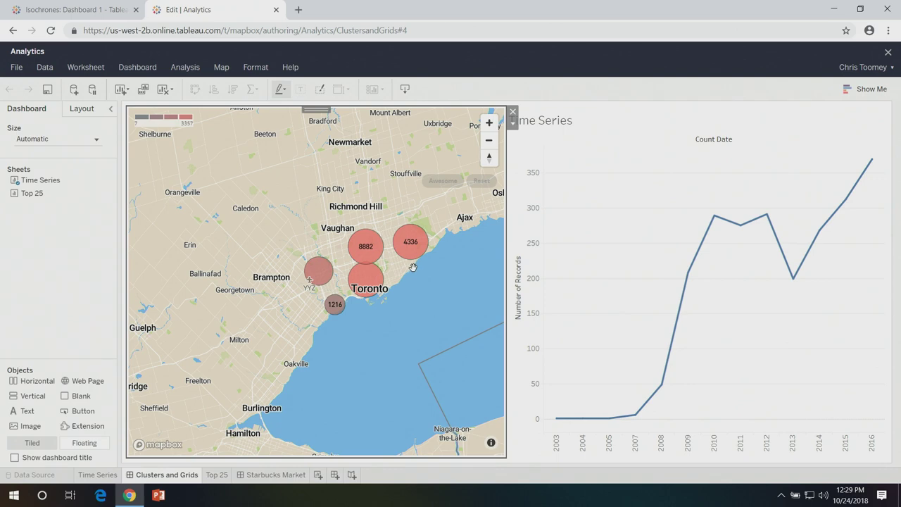
Select the 2010–2012 points on the Time Series line to filter the Toronto map.
{"action": "mouse_move", "coordinate": [368, 289]}
{"action": "scroll", "coordinate": [367, 289], "scroll_direction": "up", "scroll_amount": 5}
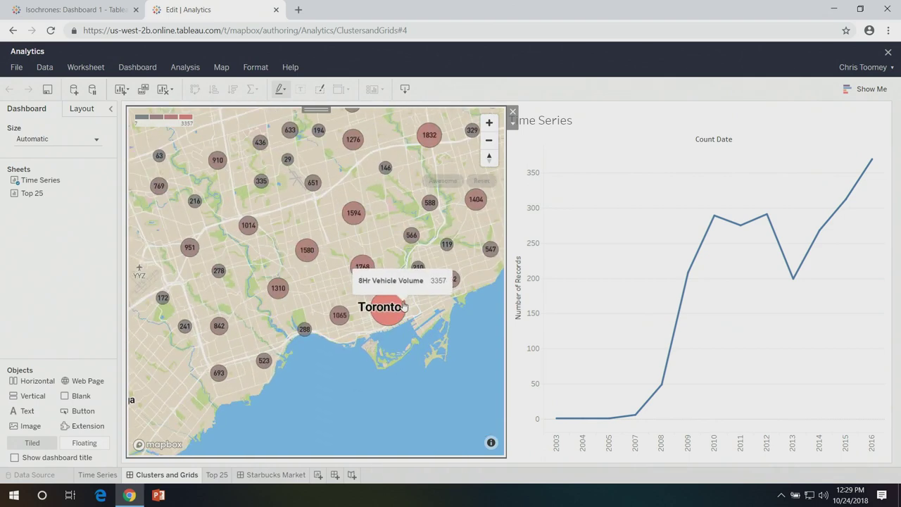
{"action": "left_click_drag", "start_coordinate": [402, 303], "coordinate": [389, 396]}
{"action": "scroll", "coordinate": [410, 357], "scroll_direction": "down", "scroll_amount": 5}
{"action": "left_click_drag", "start_coordinate": [425, 345], "coordinate": [385, 343]}
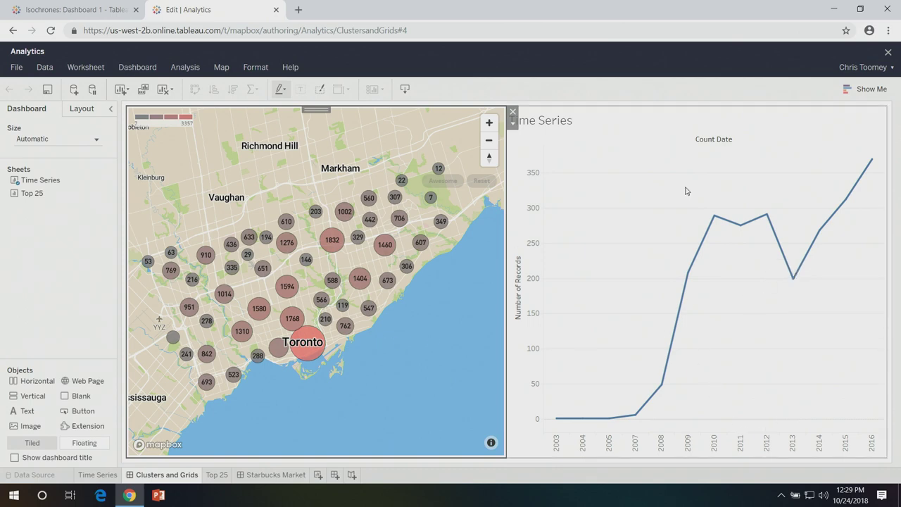
{"action": "mouse_move", "coordinate": [715, 225]}
{"action": "left_click_drag", "start_coordinate": [669, 194], "coordinate": [795, 239]}
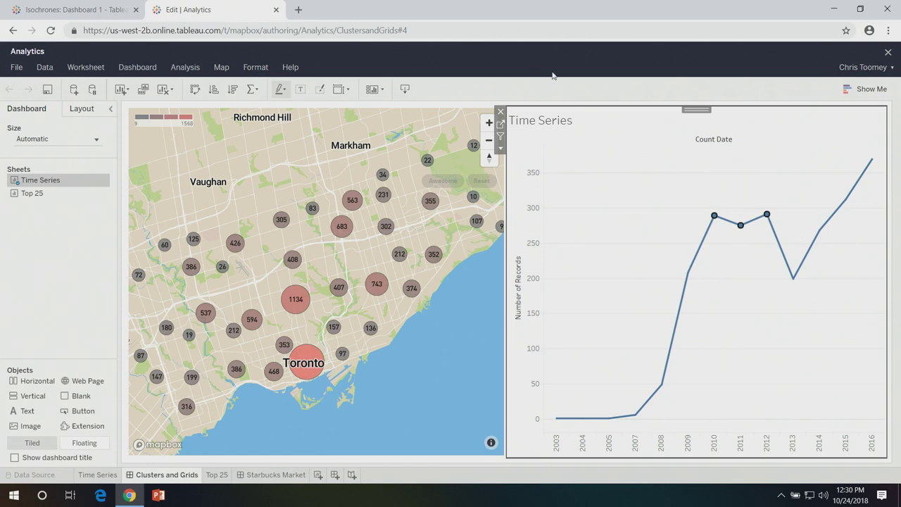
Open the Mapbox configuration and set Visualization Type to Square Grid.
{"action": "left_click", "coordinate": [477, 119]}
{"action": "left_click", "coordinate": [512, 125]}
{"action": "left_click", "coordinate": [525, 140]}
{"action": "left_click", "coordinate": [229, 290]}
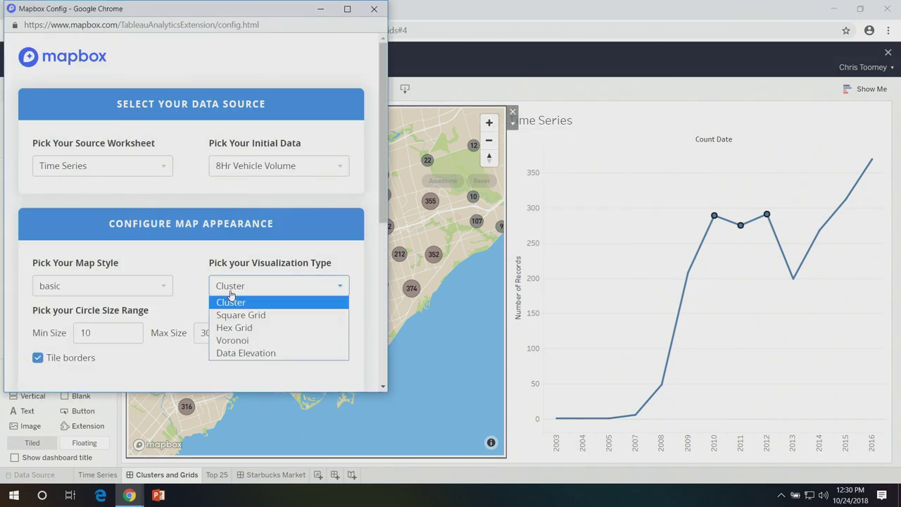
{"action": "left_click", "coordinate": [229, 315]}
{"action": "left_click_drag", "start_coordinate": [236, 14], "coordinate": [737, 52]}
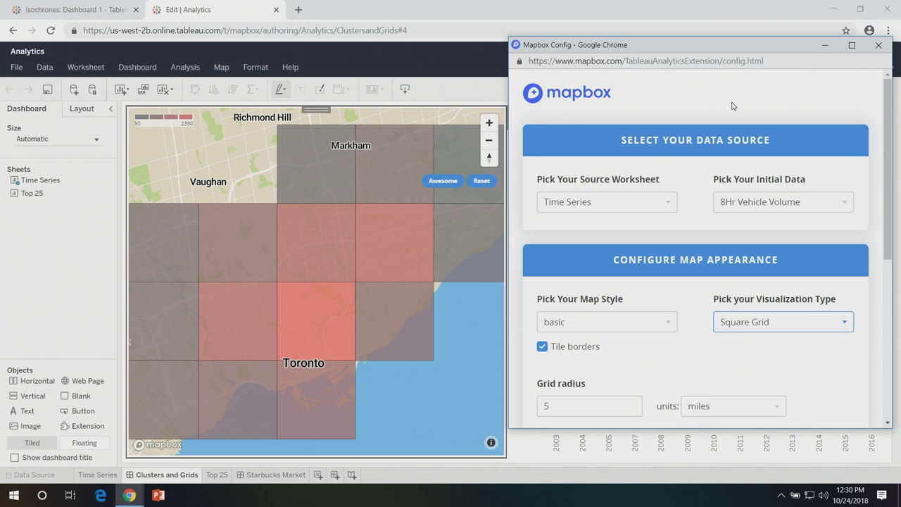
Set the grid tiles' aggregation Metric to Median.
{"action": "scroll", "coordinate": [704, 320], "scroll_direction": "down", "scroll_amount": 4}
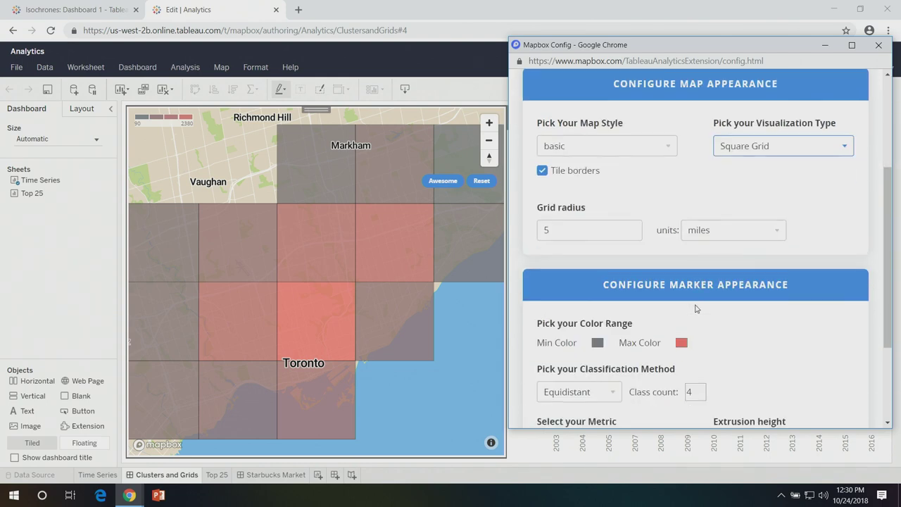
{"action": "left_click", "coordinate": [577, 335]}
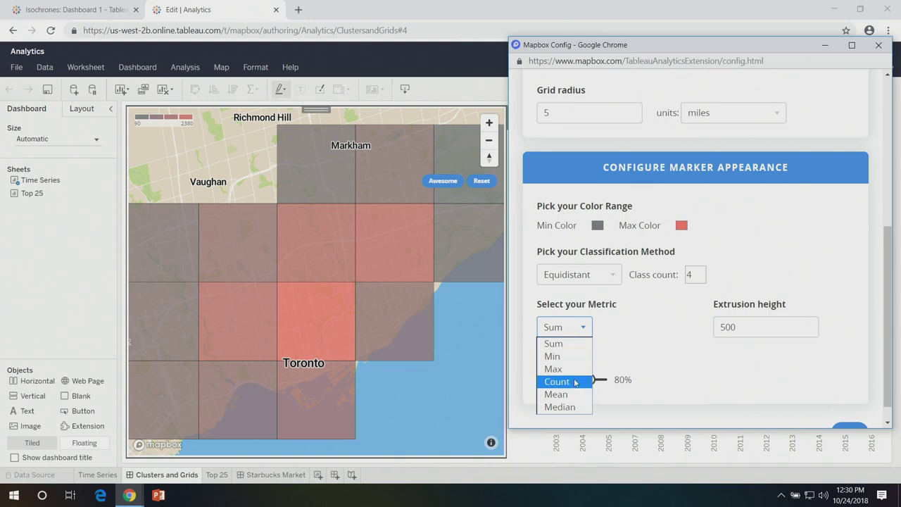
{"action": "left_click", "coordinate": [572, 407]}
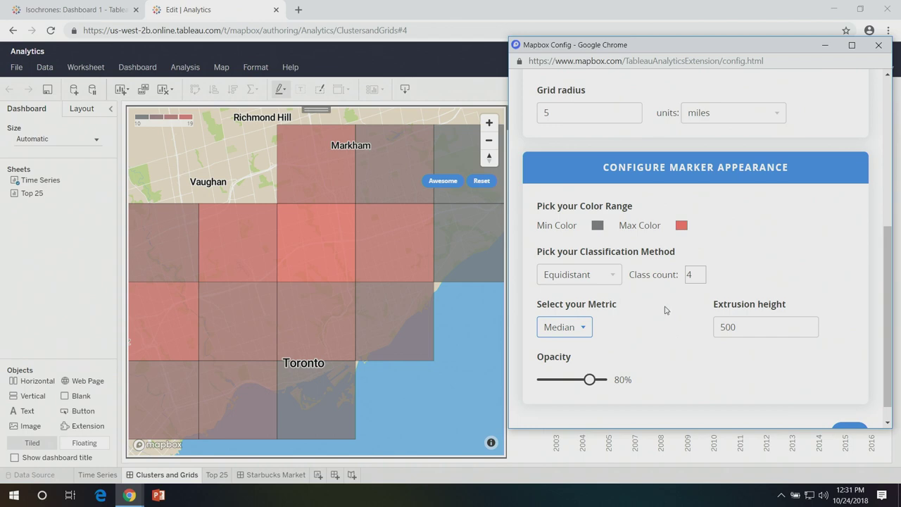
Set the grid radius to 1 kilometre so Toronto is tiled in much smaller squares.
{"action": "double_click", "coordinate": [625, 111]}
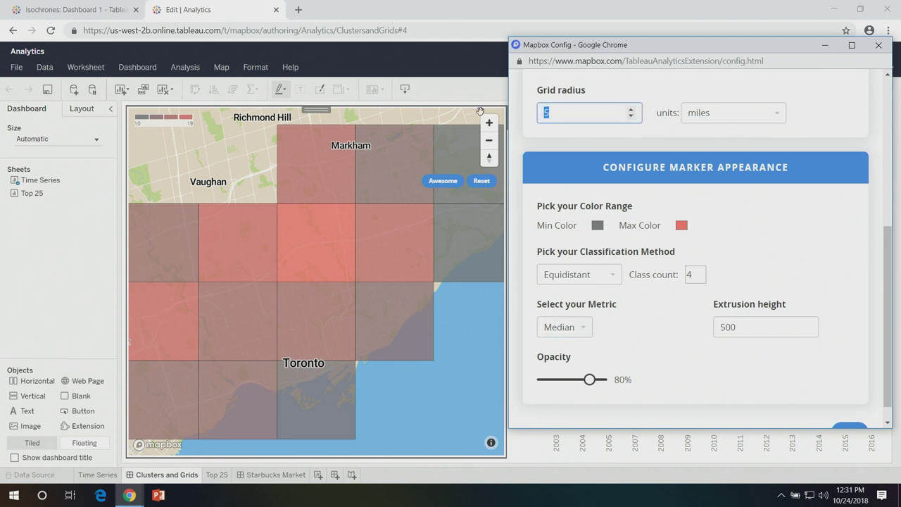
{"action": "type", "text": "1"}
{"action": "key", "text": "Tab"}
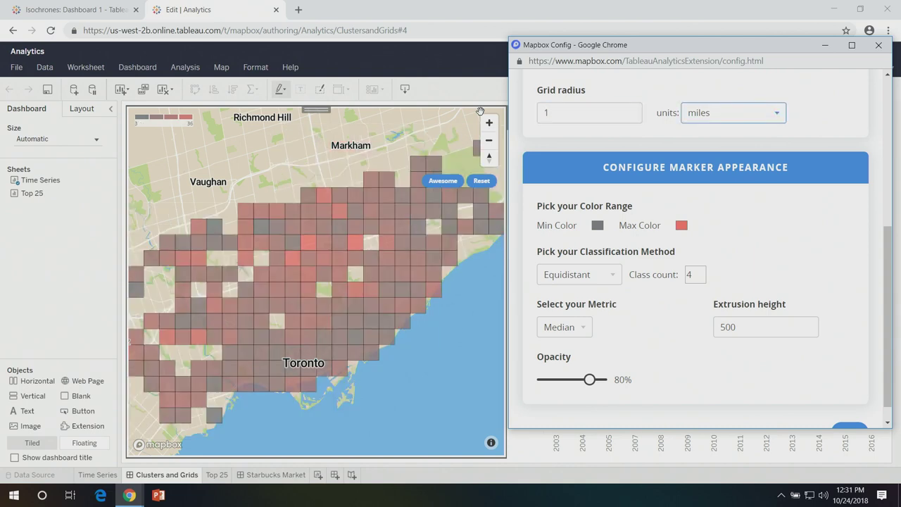
{"action": "left_click", "coordinate": [734, 111]}
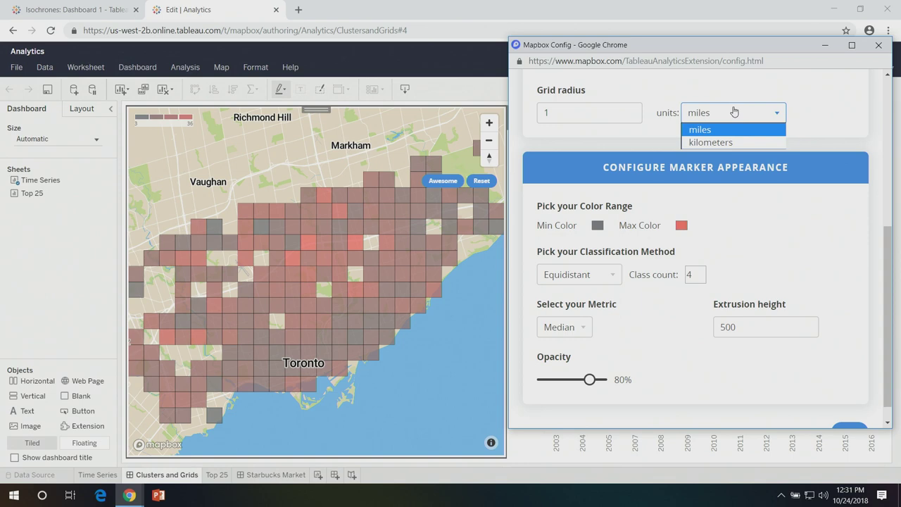
{"action": "left_click", "coordinate": [712, 144]}
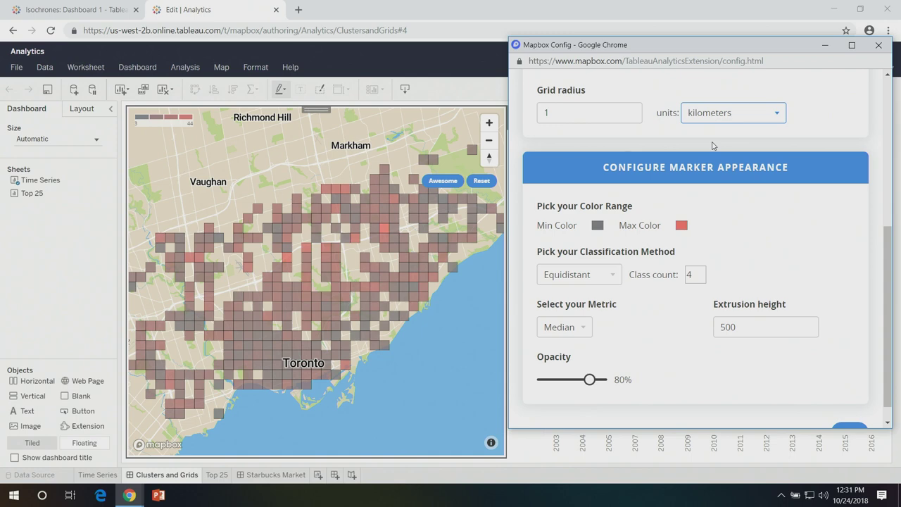
{"action": "scroll", "coordinate": [711, 148], "scroll_direction": "up", "scroll_amount": 3}
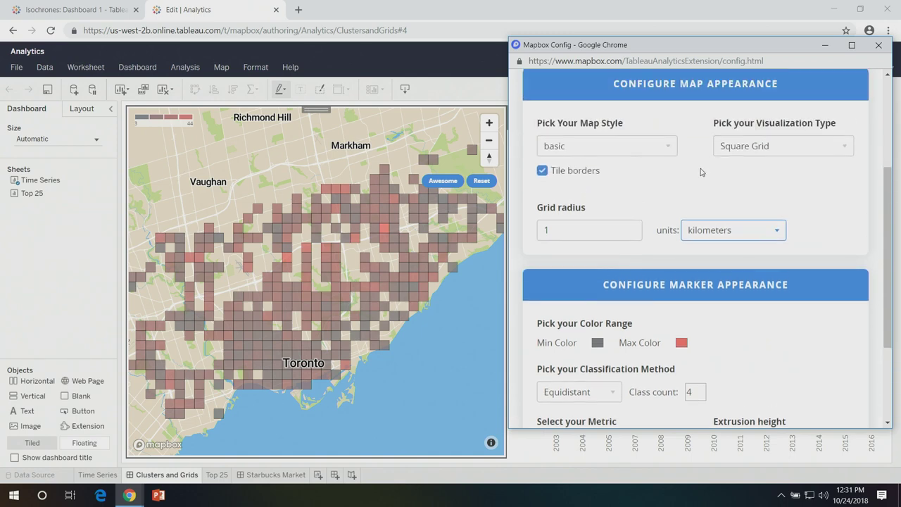
Switch the Toronto map to a hex grid coloured by 8Hr Pedestrian Volume.
{"action": "left_click", "coordinate": [741, 147]}
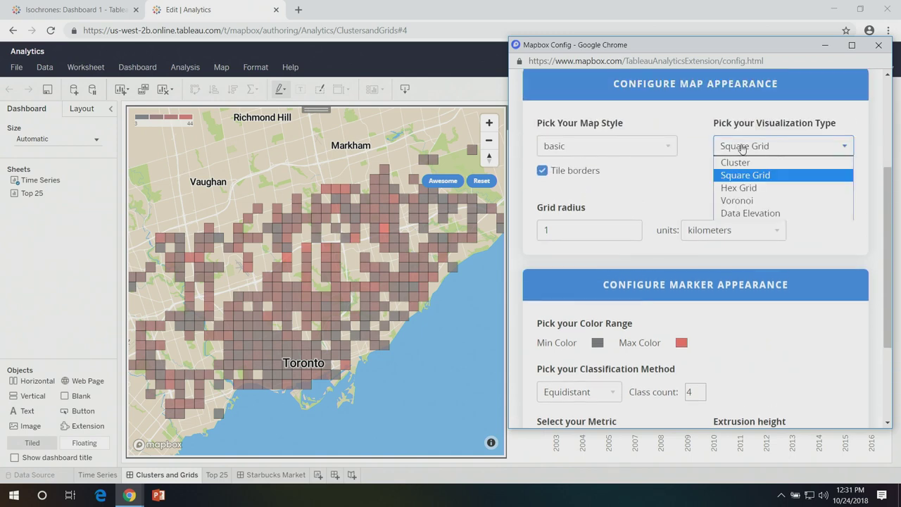
{"action": "left_click", "coordinate": [746, 188]}
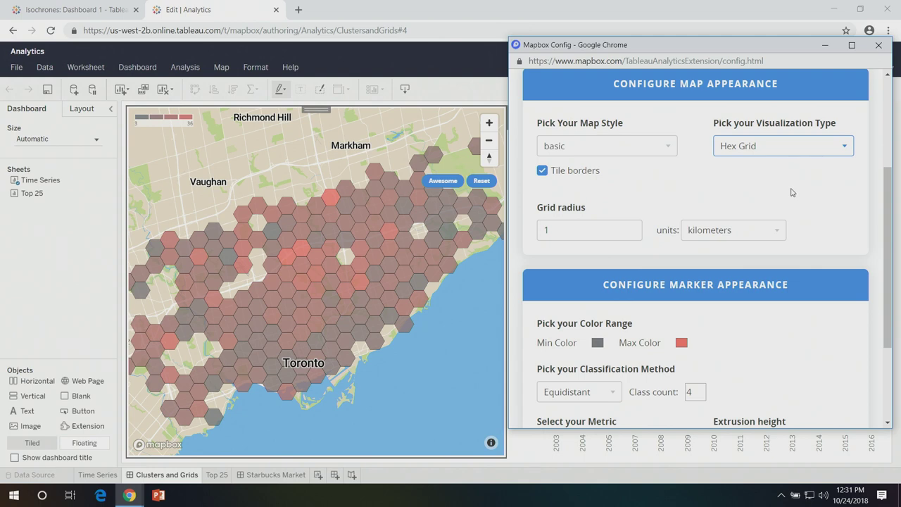
{"action": "scroll", "coordinate": [770, 311], "scroll_direction": "down", "scroll_amount": 1}
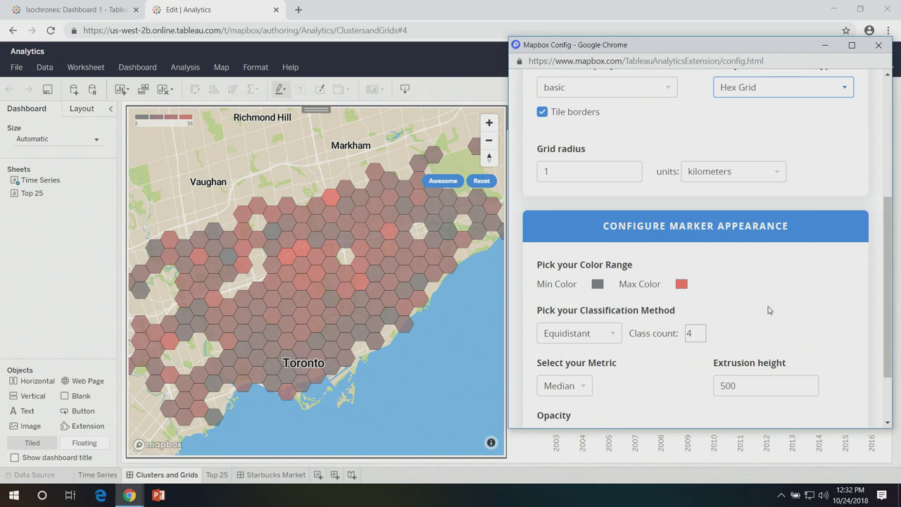
{"action": "scroll", "coordinate": [763, 337], "scroll_direction": "up", "scroll_amount": 4}
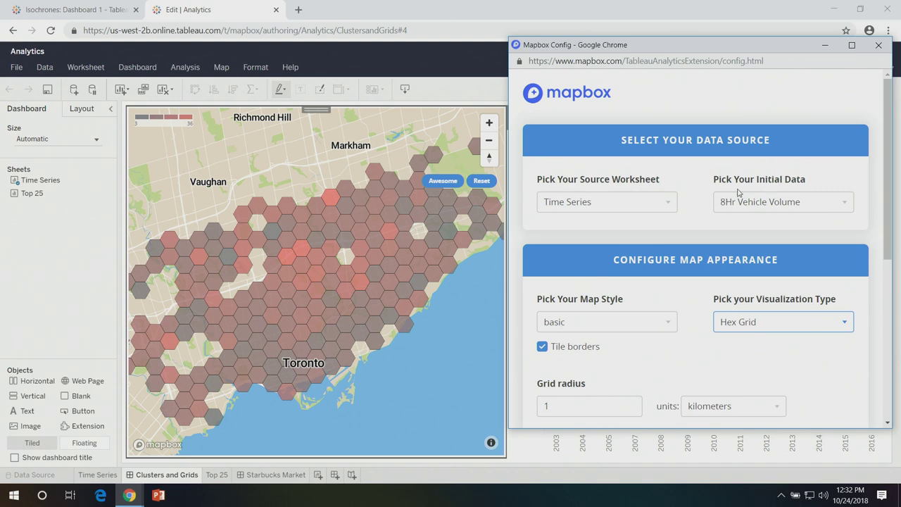
{"action": "left_click", "coordinate": [737, 209]}
{"action": "left_click", "coordinate": [746, 320]}
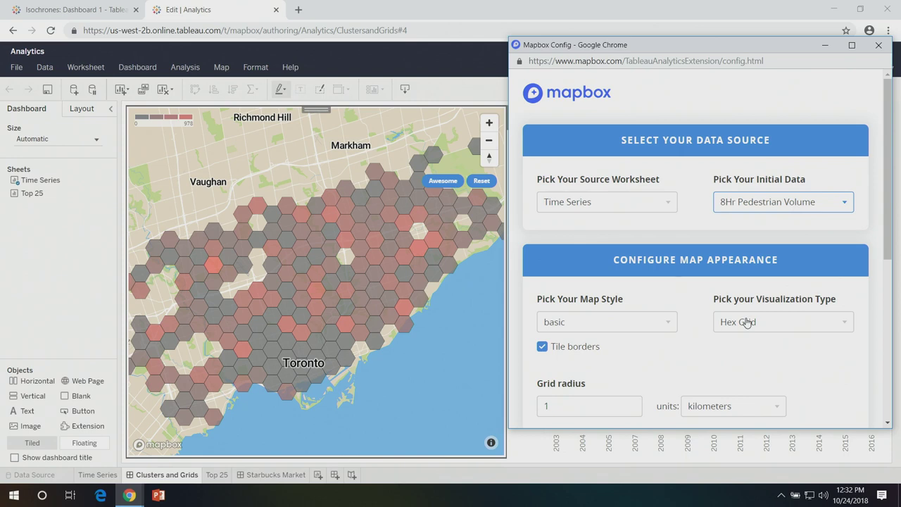
Close the Toronto configuration, go to the Starbucks Market dashboard, and open its US map's options.
{"action": "left_click", "coordinate": [878, 45]}
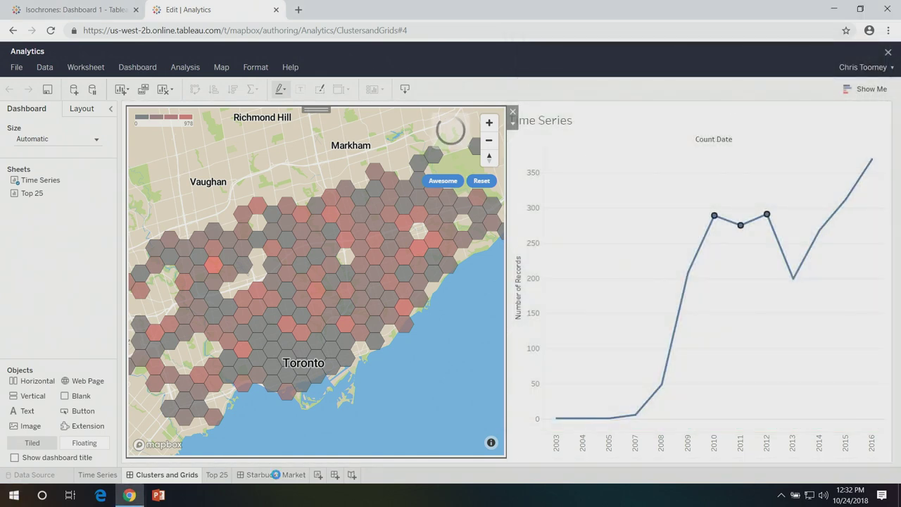
{"action": "left_click", "coordinate": [276, 474]}
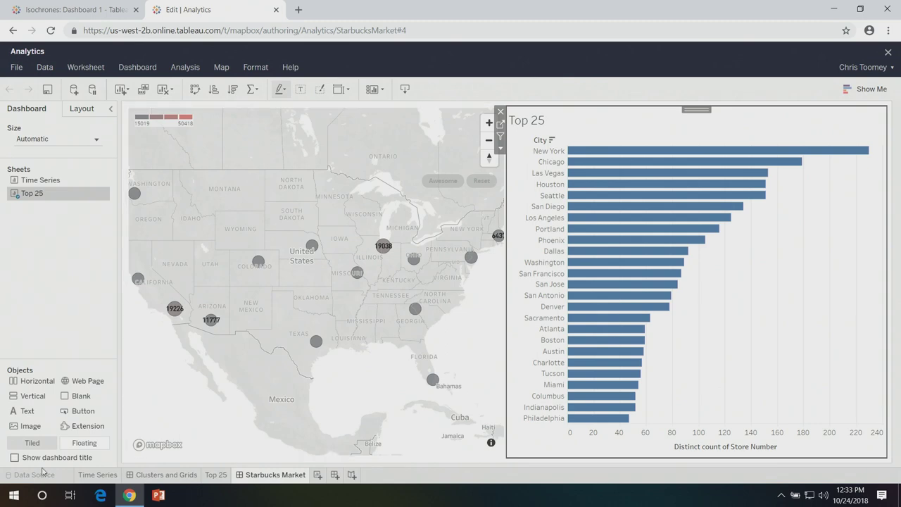
{"action": "left_click", "coordinate": [472, 122]}
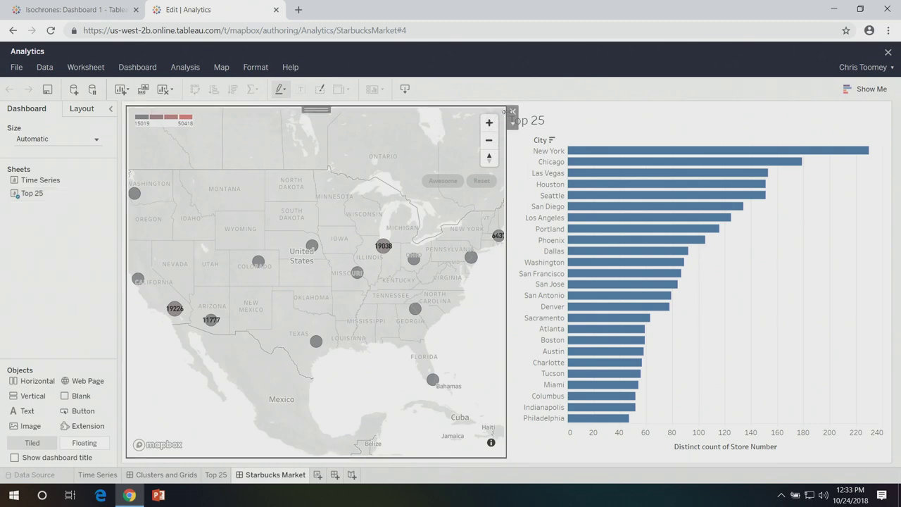
{"action": "left_click", "coordinate": [512, 123]}
Change the Starbucks Market map to Voronoi polygons and close the Mapbox configuration.
{"action": "left_click", "coordinate": [530, 133]}
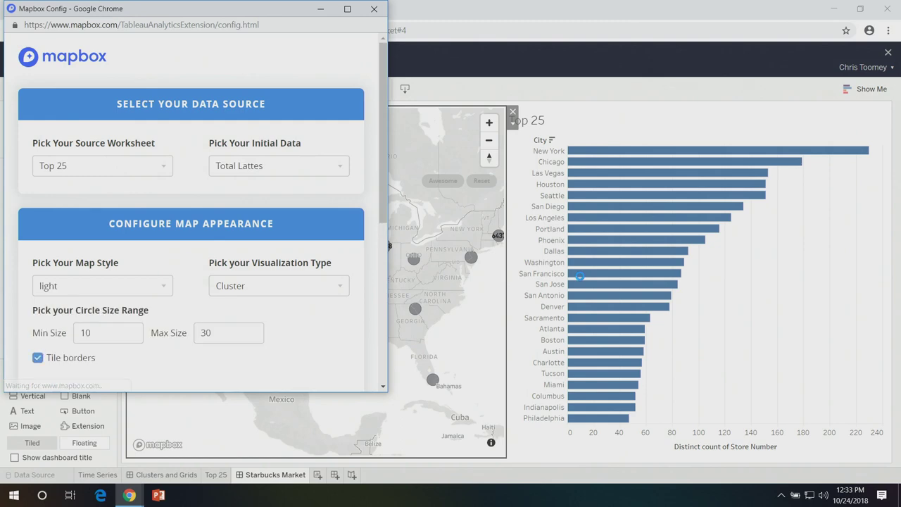
{"action": "left_click", "coordinate": [252, 288]}
{"action": "left_click", "coordinate": [264, 341]}
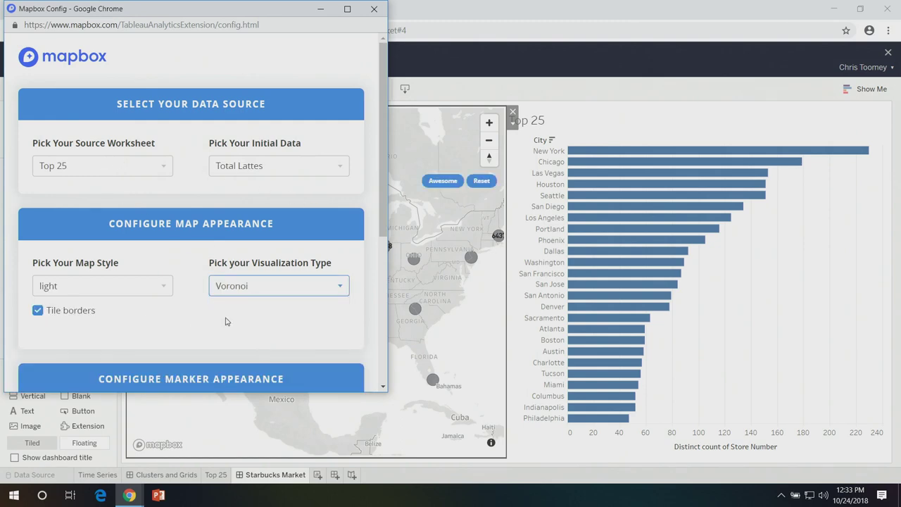
{"action": "left_click_drag", "start_coordinate": [269, 15], "coordinate": [831, 44]}
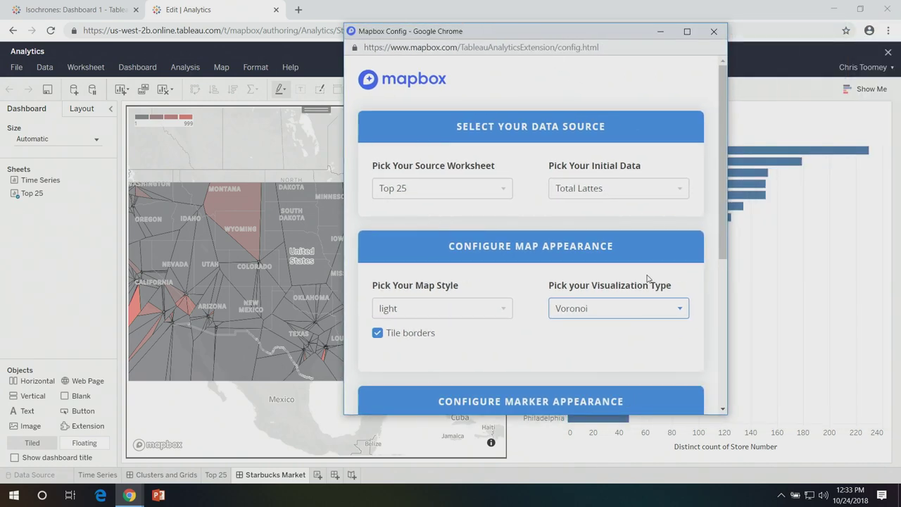
{"action": "scroll", "coordinate": [647, 278], "scroll_direction": "down", "scroll_amount": 3}
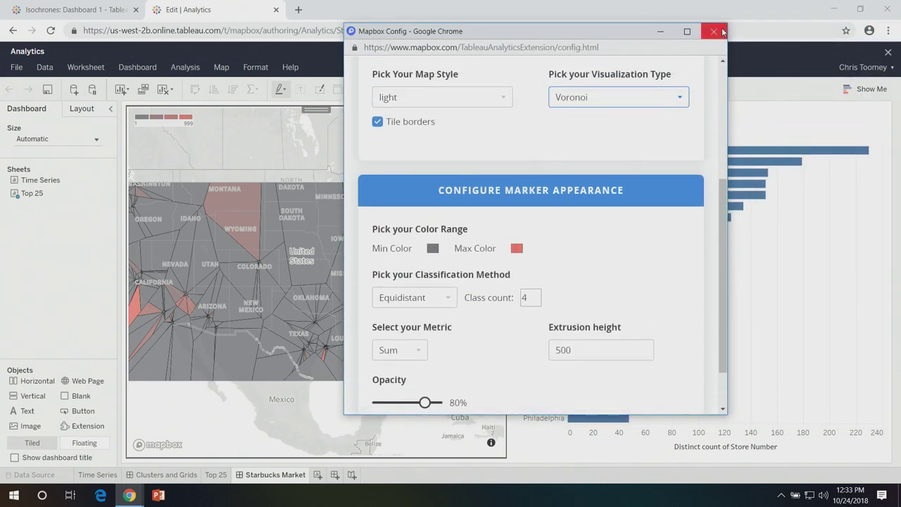
{"action": "left_click", "coordinate": [714, 31]}
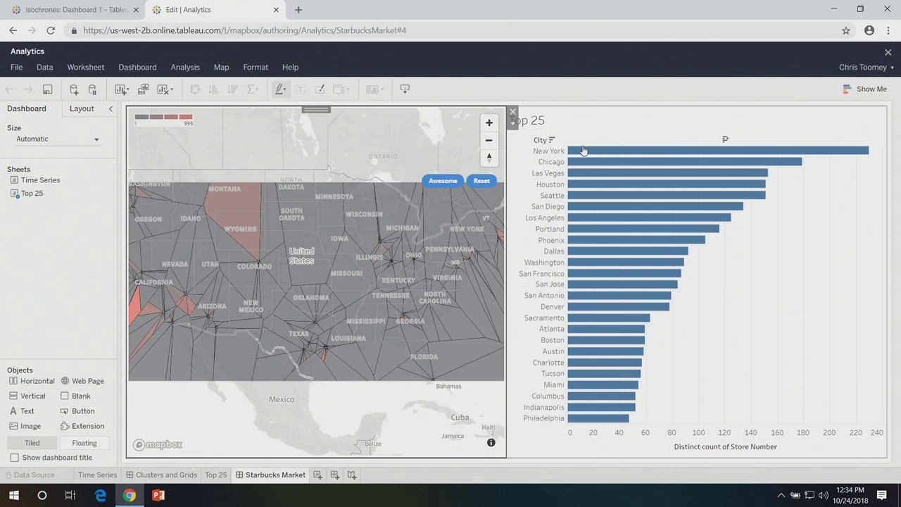
Change the Starbucks Market map's base style to basic in the Mapbox configuration.
{"action": "left_click", "coordinate": [513, 124]}
{"action": "left_click", "coordinate": [535, 140]}
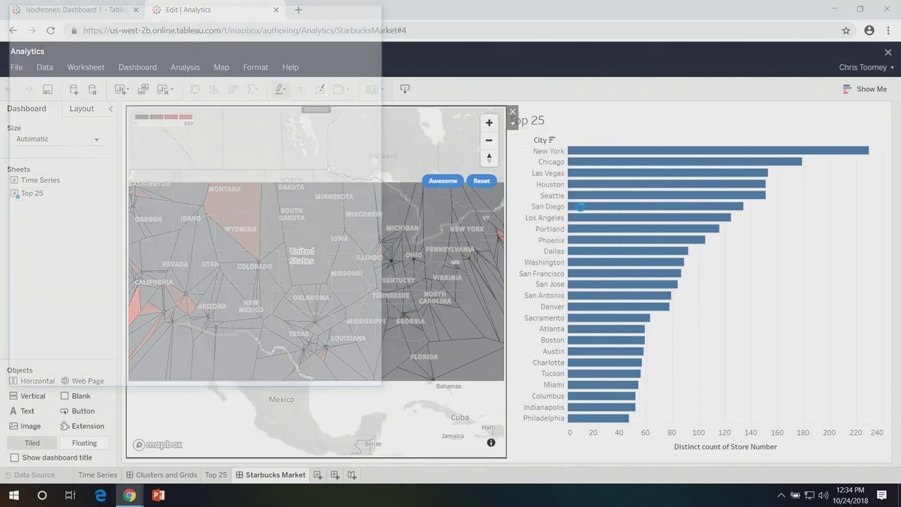
{"action": "left_click", "coordinate": [107, 287]}
{"action": "left_click", "coordinate": [82, 341]}
{"action": "scroll", "coordinate": [243, 319], "scroll_direction": "down", "scroll_amount": 3}
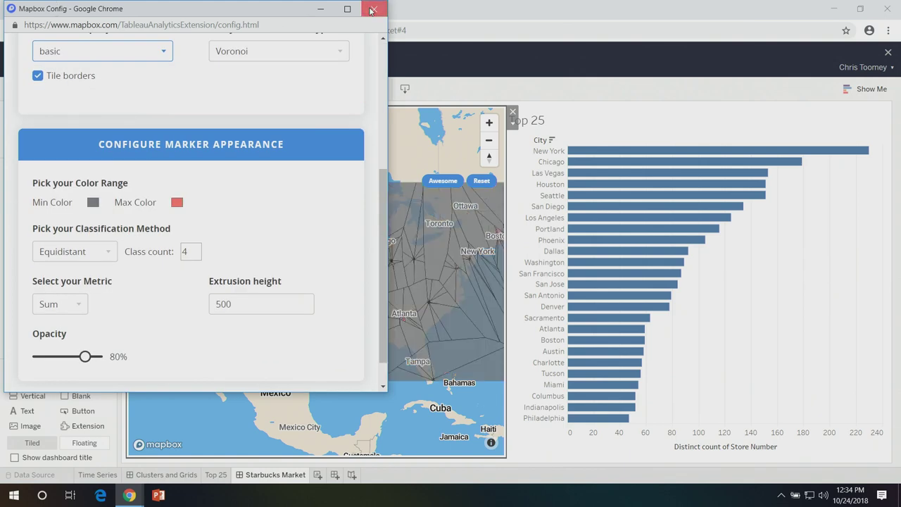
Close the configuration and select New York, then Chicago, in the Top 25 chart.
{"action": "left_click", "coordinate": [372, 9]}
{"action": "left_click", "coordinate": [556, 153]}
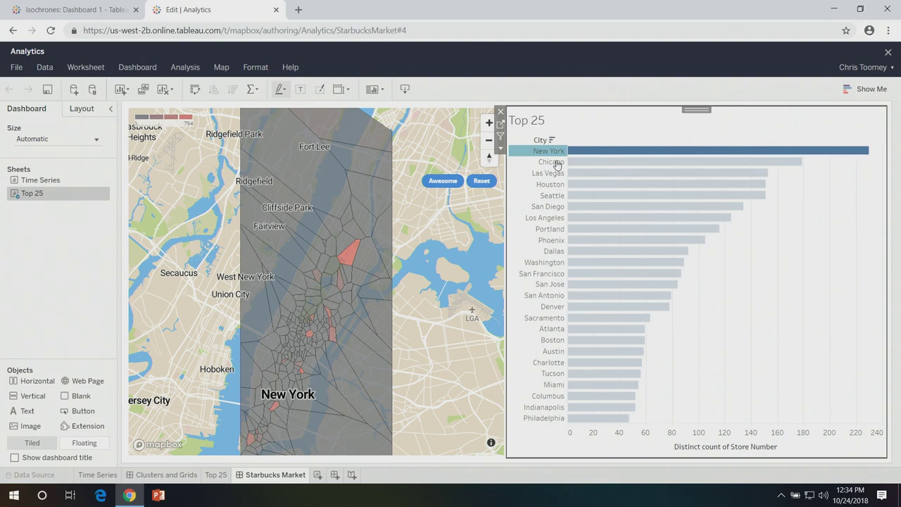
{"action": "left_click", "coordinate": [555, 162]}
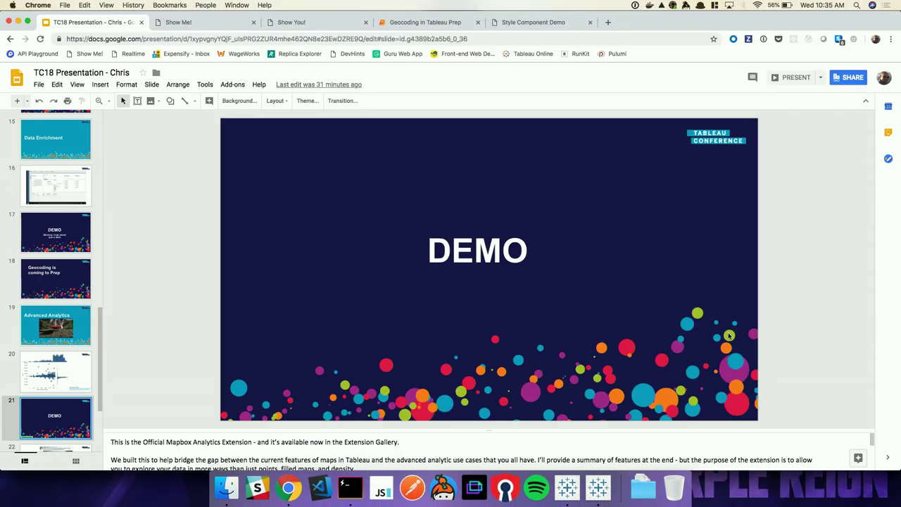
Bring the Most Dangerous Places workbook in Tableau Desktop to the front.
{"action": "left_click", "coordinate": [609, 484]}
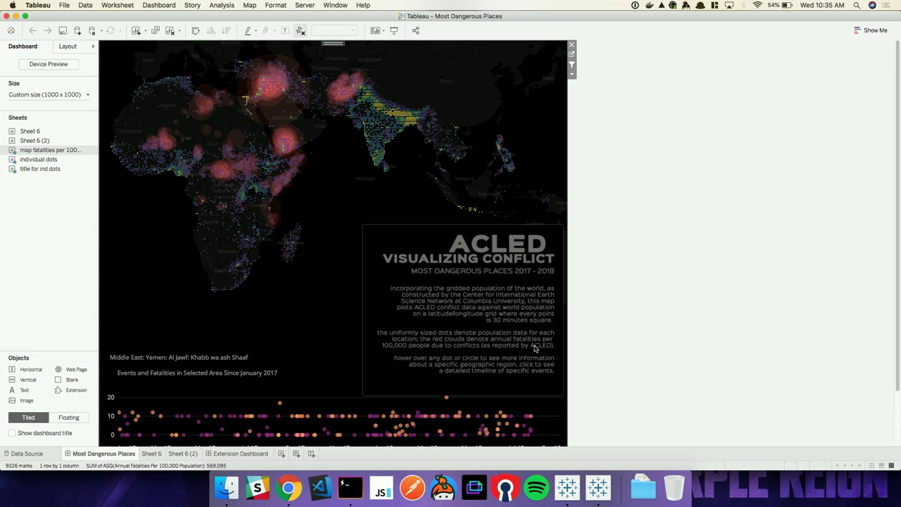
Open the Extension Dashboard and highlight Violence against civilians in the Fatalities heatmap.
{"action": "left_click", "coordinate": [268, 453]}
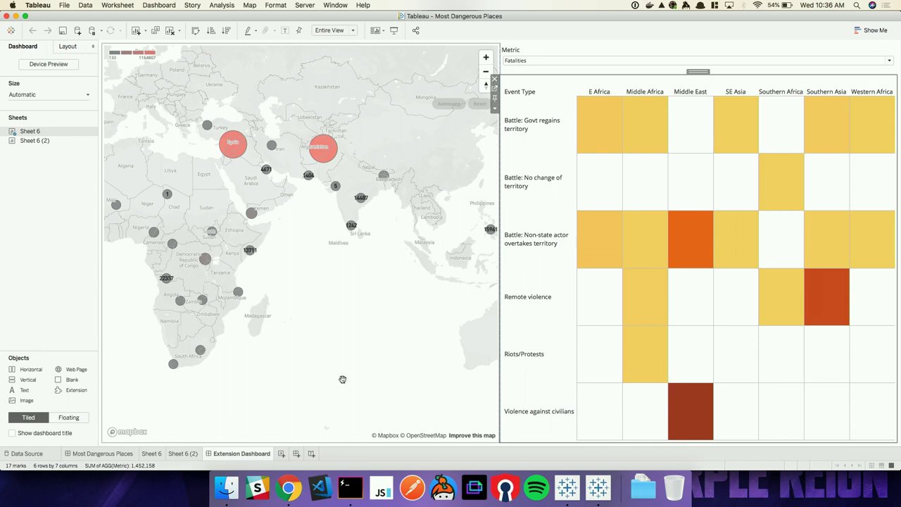
{"action": "left_click", "coordinate": [514, 418]}
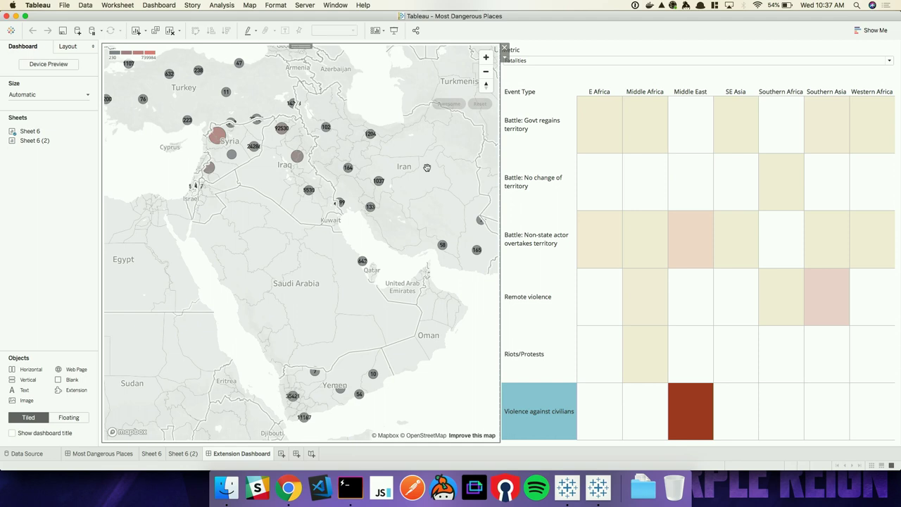
Open the Mapbox extension's configuration for the Middle East cluster map.
{"action": "left_click", "coordinate": [513, 56]}
{"action": "left_click", "coordinate": [505, 60]}
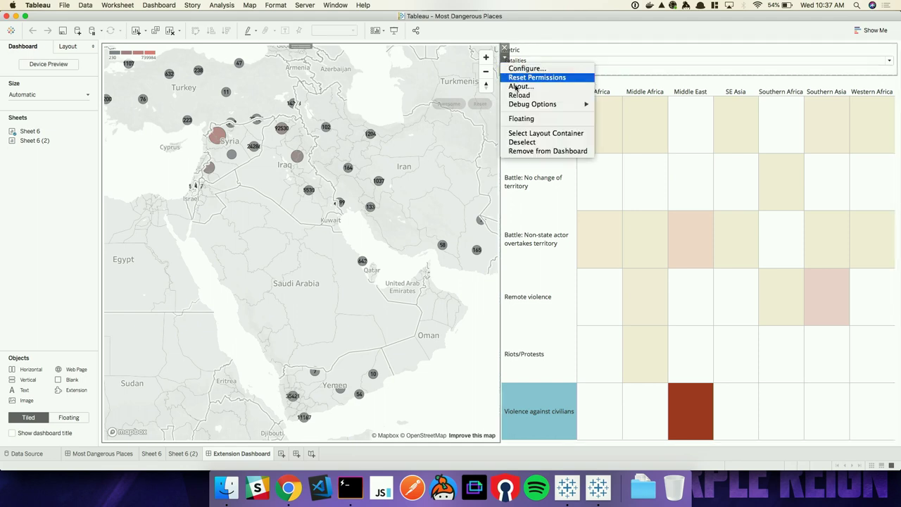
{"action": "left_click", "coordinate": [527, 69]}
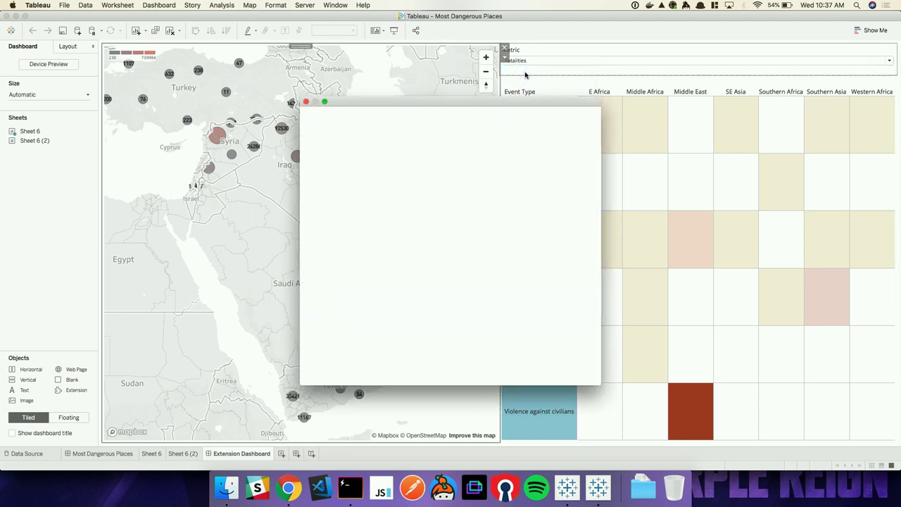
{"action": "scroll", "coordinate": [483, 189], "scroll_direction": "down", "scroll_amount": 3}
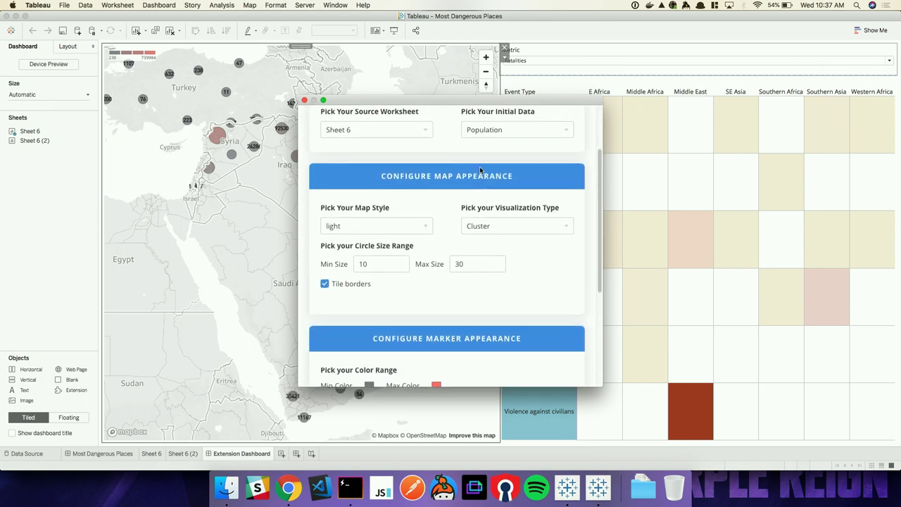
{"action": "scroll", "coordinate": [476, 183], "scroll_direction": "down", "scroll_amount": 2}
{"action": "scroll", "coordinate": [476, 183], "scroll_direction": "down", "scroll_amount": 3}
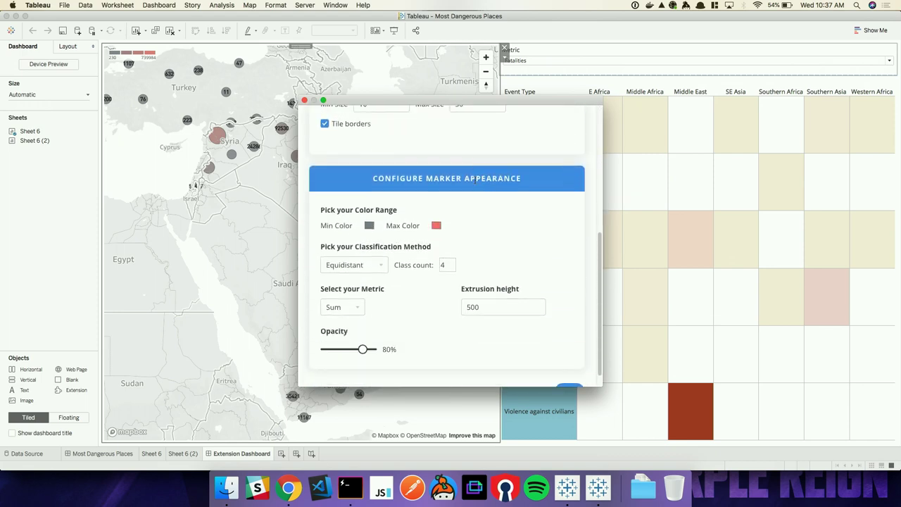
{"action": "scroll", "coordinate": [476, 181], "scroll_direction": "up", "scroll_amount": 4}
{"action": "scroll", "coordinate": [475, 181], "scroll_direction": "up", "scroll_amount": 5}
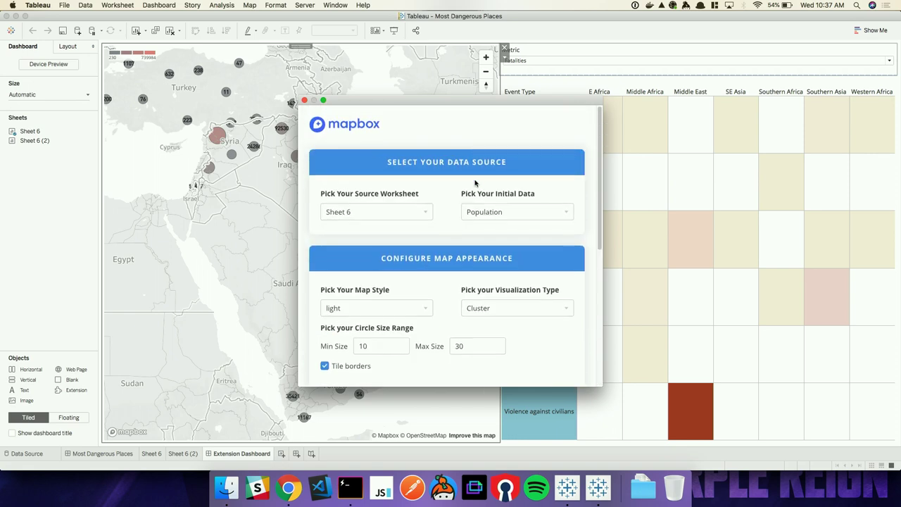
Browse the initial data fields, leaving Inter2 selected for now.
{"action": "left_click", "coordinate": [483, 211]}
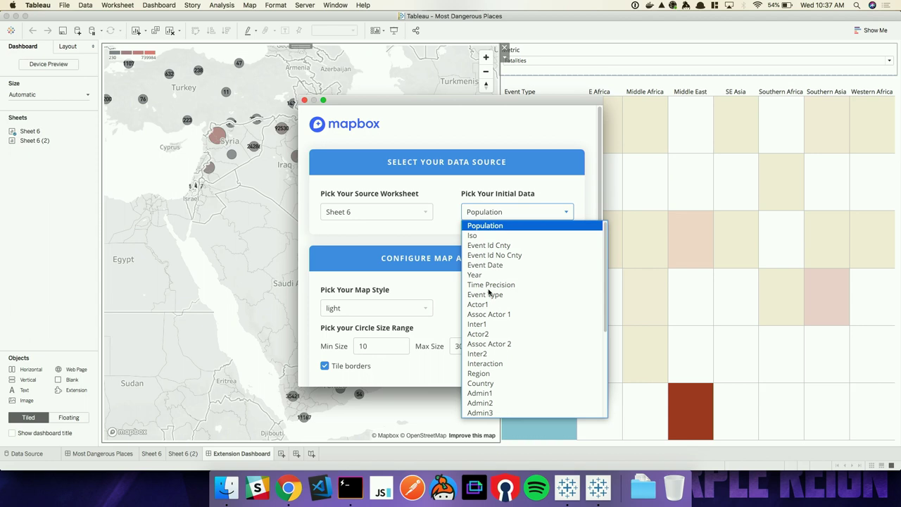
{"action": "key", "text": "Down"}
{"action": "key", "text": "Down"}
{"action": "key", "text": "Down"}
{"action": "key", "text": "Down"}
{"action": "key", "text": "Down"}
{"action": "key", "text": "Down"}
{"action": "key", "text": "Down"}
{"action": "key", "text": "Down"}
{"action": "key", "text": "Down"}
{"action": "key", "text": "Down"}
{"action": "key", "text": "Down"}
{"action": "key", "text": "Down"}
{"action": "key", "text": "Down"}
{"action": "key", "text": "Down"}
{"action": "key", "text": "Down"}
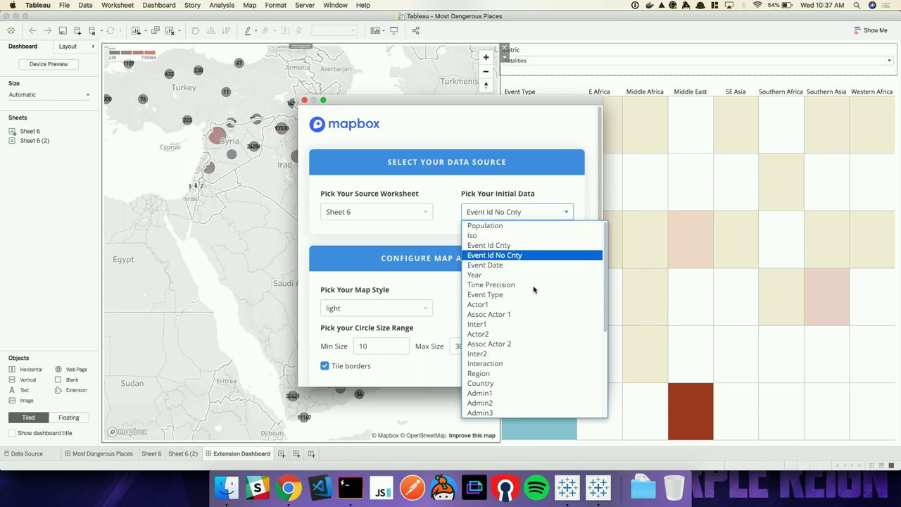
{"action": "key", "text": "Down"}
{"action": "key", "text": "Down"}
{"action": "key", "text": "Down"}
{"action": "key", "text": "Down"}
{"action": "key", "text": "Down"}
{"action": "key", "text": "Down"}
{"action": "key", "text": "Down"}
{"action": "key", "text": "Down"}
{"action": "key", "text": "Down"}
{"action": "key", "text": "Down"}
{"action": "key", "text": "Down"}
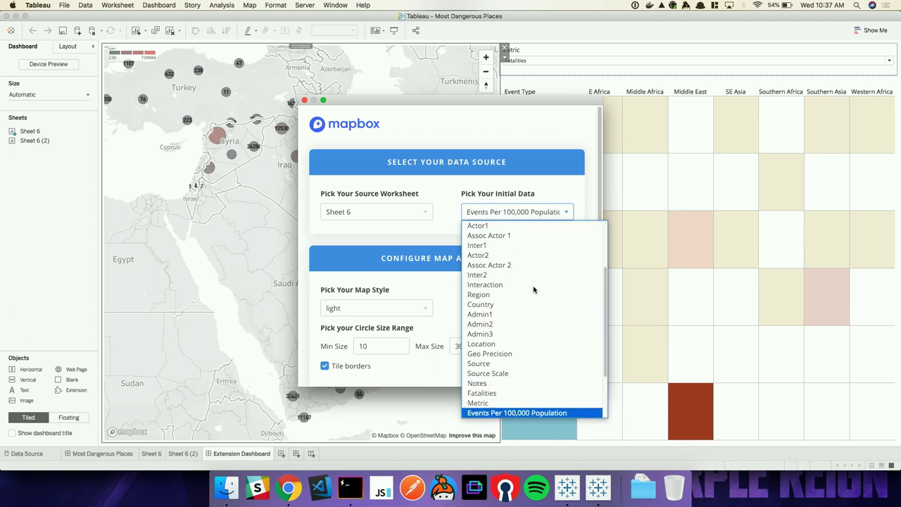
{"action": "key", "text": "Up"}
{"action": "key", "text": "Up"}
{"action": "key", "text": "Up"}
{"action": "key", "text": "Up"}
{"action": "key", "text": "Up"}
{"action": "key", "text": "Up"}
{"action": "key", "text": "Up"}
{"action": "key", "text": "Up"}
{"action": "key", "text": "Up"}
{"action": "key", "text": "Up"}
{"action": "key", "text": "Up"}
{"action": "key", "text": "Up"}
{"action": "key", "text": "Up"}
{"action": "key", "text": "Up"}
{"action": "key", "text": "Up"}
{"action": "key", "text": "Up"}
{"action": "key", "text": "Up"}
{"action": "key", "text": "Up"}
{"action": "key", "text": "Up"}
{"action": "key", "text": "Up"}
{"action": "key", "text": "Up"}
{"action": "key", "text": "Up"}
{"action": "key", "text": "Up"}
{"action": "key", "text": "Up"}
{"action": "key", "text": "Up"}
{"action": "key", "text": "Up"}
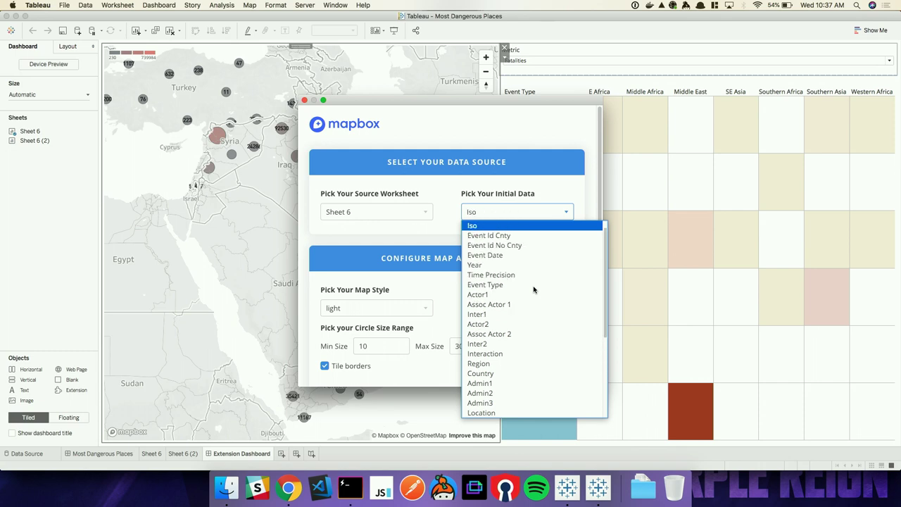
{"action": "key", "text": "Down"}
{"action": "key", "text": "Down"}
{"action": "key", "text": "Down"}
{"action": "key", "text": "Down"}
{"action": "key", "text": "Down"}
{"action": "key", "text": "Down"}
{"action": "key", "text": "Down"}
{"action": "key", "text": "Down"}
{"action": "key", "text": "Down"}
{"action": "key", "text": "Down"}
{"action": "key", "text": "Down"}
{"action": "key", "text": "Down"}
{"action": "key", "text": "Down"}
{"action": "key", "text": "Down"}
{"action": "key", "text": "Down"}
{"action": "key", "text": "Down"}
{"action": "key", "text": "Down"}
{"action": "key", "text": "Down"}
{"action": "key", "text": "Down"}
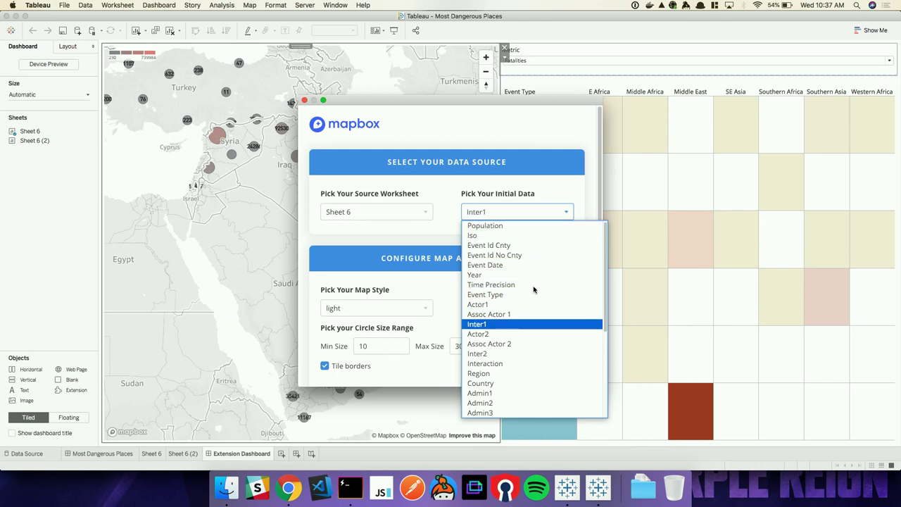
{"action": "key", "text": "Down"}
{"action": "key", "text": "Up"}
{"action": "key", "text": "Up"}
{"action": "key", "text": "Up"}
{"action": "key", "text": "Up"}
{"action": "key", "text": "Up"}
{"action": "key", "text": "Up"}
{"action": "key", "text": "Up"}
{"action": "key", "text": "Up"}
{"action": "key", "text": "Up"}
{"action": "key", "text": "Up"}
{"action": "key", "text": "Up"}
{"action": "key", "text": "Up"}
{"action": "key", "text": "Up"}
{"action": "key", "text": "Up"}
{"action": "key", "text": "Up"}
{"action": "key", "text": "Up"}
{"action": "key", "text": "Up"}
{"action": "key", "text": "Up"}
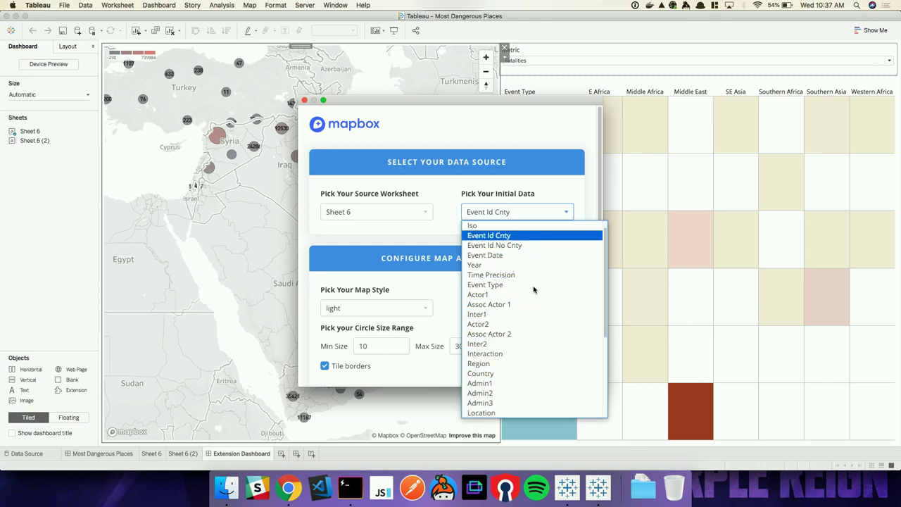
{"action": "key", "text": "Down"}
{"action": "key", "text": "Down"}
{"action": "key", "text": "Down"}
{"action": "key", "text": "Down"}
{"action": "key", "text": "Down"}
{"action": "key", "text": "Down"}
{"action": "key", "text": "Down"}
{"action": "key", "text": "Down"}
{"action": "key", "text": "Down"}
{"action": "key", "text": "Down"}
{"action": "key", "text": "Down"}
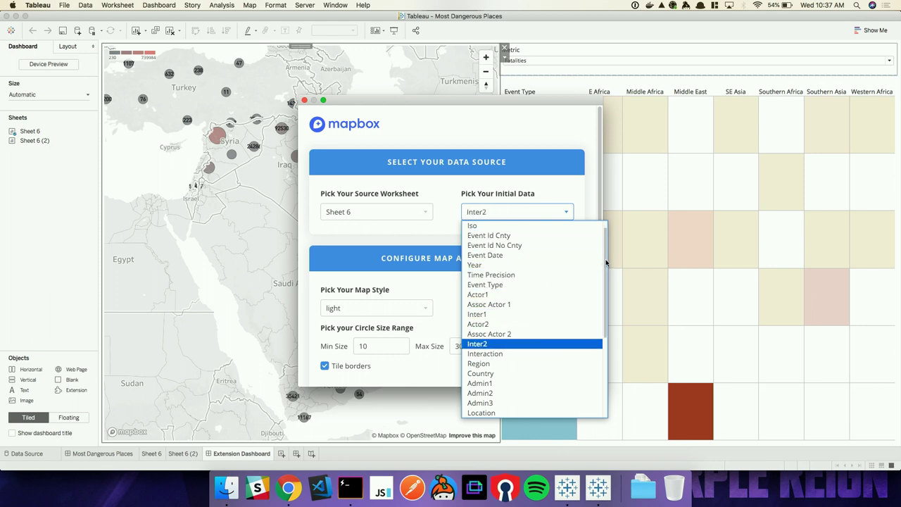
{"action": "left_click", "coordinate": [496, 213]}
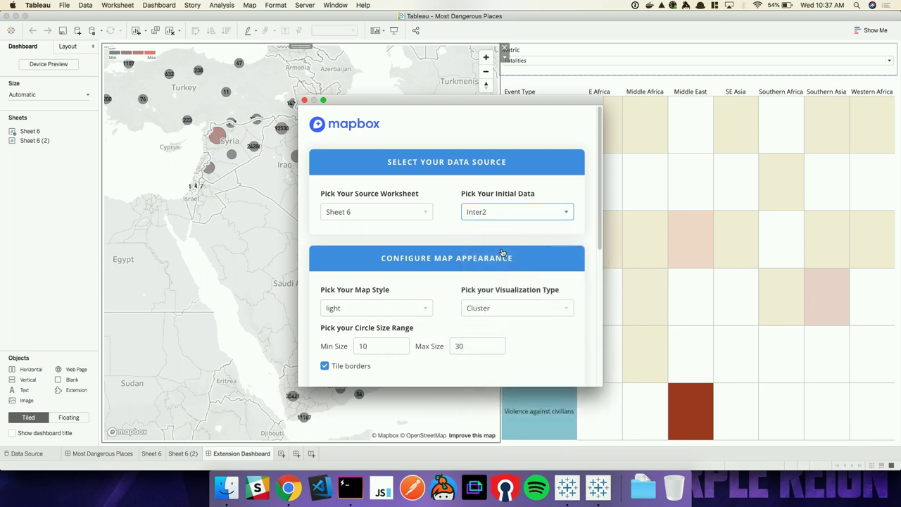
Set the initial data to Location and close the Mapbox configuration.
{"action": "left_click", "coordinate": [501, 213]}
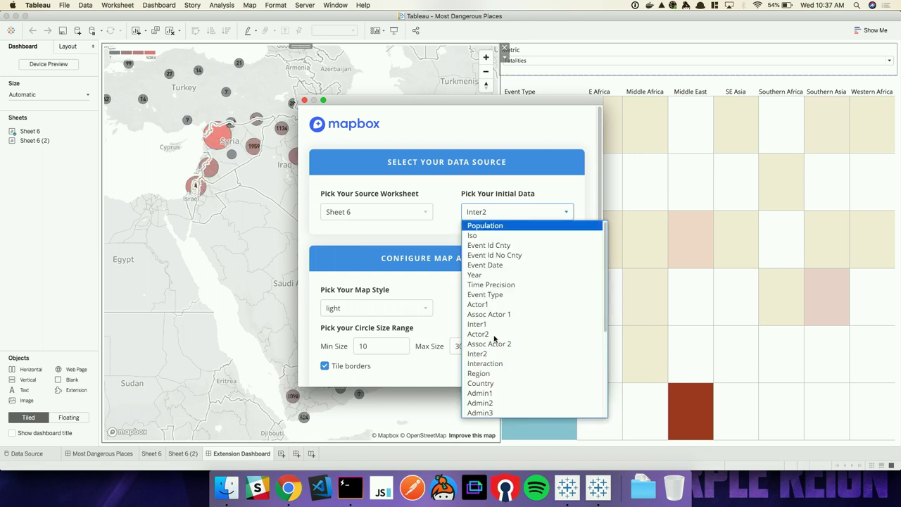
{"action": "key", "text": "Down"}
{"action": "key", "text": "Down"}
{"action": "key", "text": "Down"}
{"action": "key", "text": "Down"}
{"action": "key", "text": "Down"}
{"action": "key", "text": "Down"}
{"action": "key", "text": "Down"}
{"action": "key", "text": "Down"}
{"action": "key", "text": "Down"}
{"action": "key", "text": "Down"}
{"action": "key", "text": "Down"}
{"action": "key", "text": "Down"}
{"action": "key", "text": "Down"}
{"action": "key", "text": "Down"}
{"action": "key", "text": "Down"}
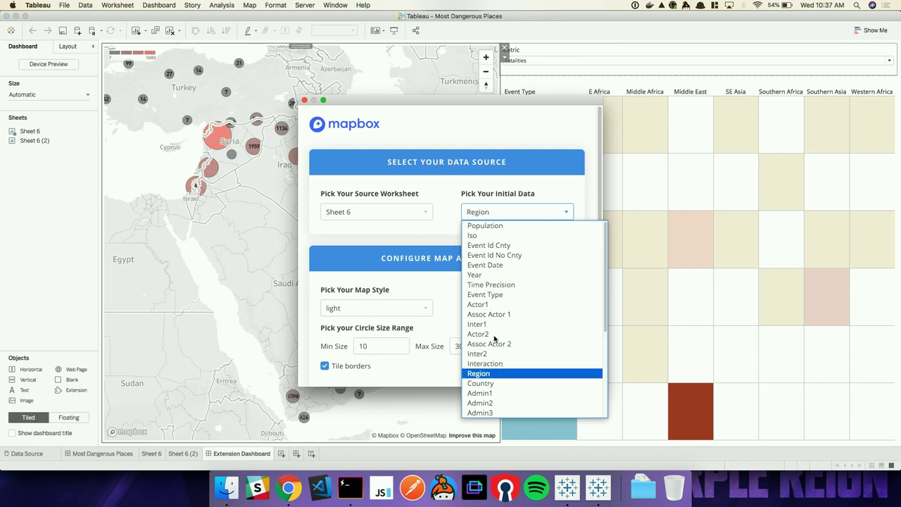
{"action": "key", "text": "Down"}
{"action": "key", "text": "Down"}
{"action": "key", "text": "Down"}
{"action": "key", "text": "Down"}
{"action": "key", "text": "Down"}
{"action": "key", "text": "Up"}
{"action": "key", "text": "Up"}
{"action": "key", "text": "Up"}
{"action": "key", "text": "Up"}
{"action": "key", "text": "Up"}
{"action": "key", "text": "Up"}
{"action": "key", "text": "Up"}
{"action": "key", "text": "Up"}
{"action": "key", "text": "Up"}
{"action": "key", "text": "Up"}
{"action": "key", "text": "Up"}
{"action": "key", "text": "Up"}
{"action": "key", "text": "Up"}
{"action": "key", "text": "Up"}
{"action": "key", "text": "Up"}
{"action": "key", "text": "Up"}
{"action": "key", "text": "Up"}
{"action": "key", "text": "Up"}
{"action": "key", "text": "Up"}
{"action": "key", "text": "Up"}
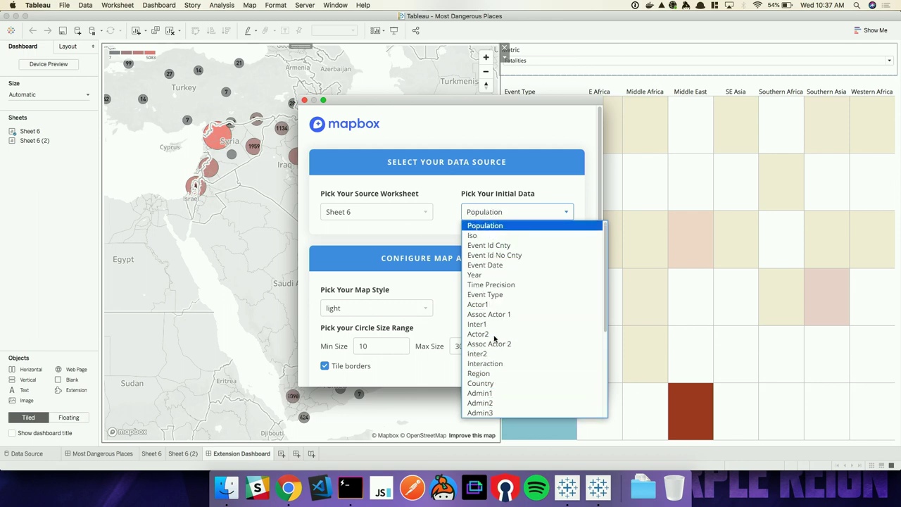
{"action": "key", "text": "Down"}
{"action": "key", "text": "Down"}
{"action": "key", "text": "Down"}
{"action": "key", "text": "Down"}
{"action": "key", "text": "Down"}
{"action": "key", "text": "Down"}
{"action": "key", "text": "Down"}
{"action": "key", "text": "Down"}
{"action": "key", "text": "Down"}
{"action": "key", "text": "Down"}
{"action": "key", "text": "Down"}
{"action": "key", "text": "Down"}
{"action": "key", "text": "Down"}
{"action": "key", "text": "Down"}
{"action": "key", "text": "Down"}
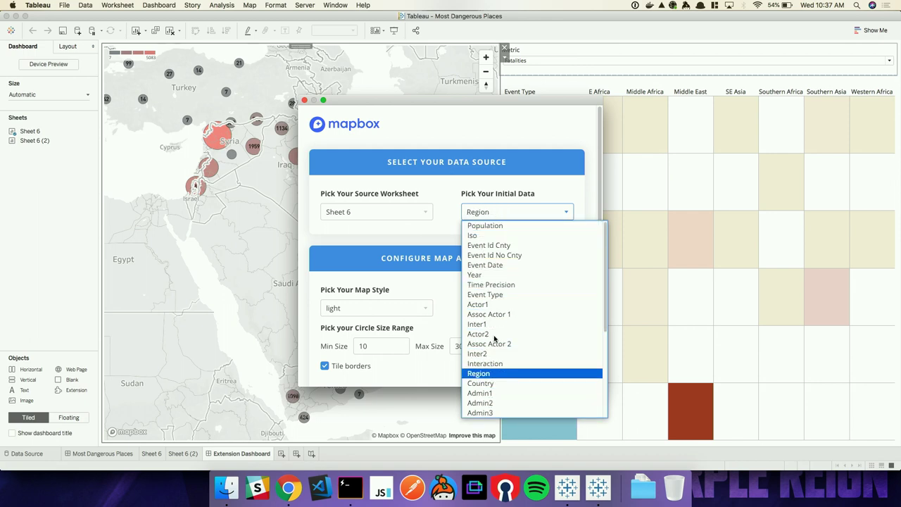
{"action": "key", "text": "Up"}
{"action": "key", "text": "Up"}
{"action": "key", "text": "Up"}
{"action": "key", "text": "Up"}
{"action": "key", "text": "Up"}
{"action": "key", "text": "Up"}
{"action": "key", "text": "Up"}
{"action": "key", "text": "Up"}
{"action": "key", "text": "Up"}
{"action": "key", "text": "Up"}
{"action": "key", "text": "Up"}
{"action": "key", "text": "Up"}
{"action": "key", "text": "Up"}
{"action": "key", "text": "Up"}
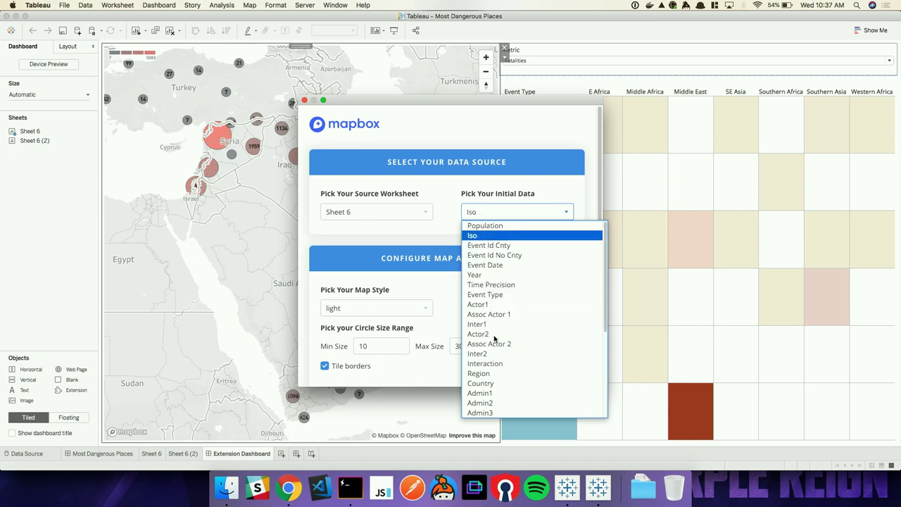
{"action": "key", "text": "Up"}
{"action": "key", "text": "Down"}
{"action": "key", "text": "Down"}
{"action": "key", "text": "Down"}
{"action": "key", "text": "Down"}
{"action": "key", "text": "Down"}
{"action": "key", "text": "Down"}
{"action": "key", "text": "Down"}
{"action": "key", "text": "Down"}
{"action": "key", "text": "Down"}
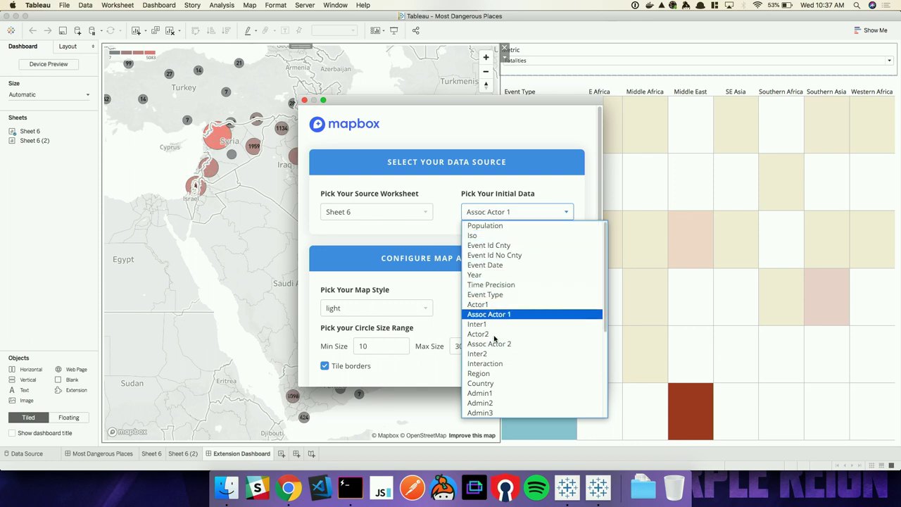
{"action": "key", "text": "Down"}
{"action": "key", "text": "Down"}
{"action": "key", "text": "Down"}
{"action": "key", "text": "Down"}
{"action": "key", "text": "Down"}
{"action": "key", "text": "Down"}
{"action": "key", "text": "Down"}
{"action": "key", "text": "Down"}
{"action": "key", "text": "Down"}
{"action": "key", "text": "Down"}
{"action": "key", "text": "Down"}
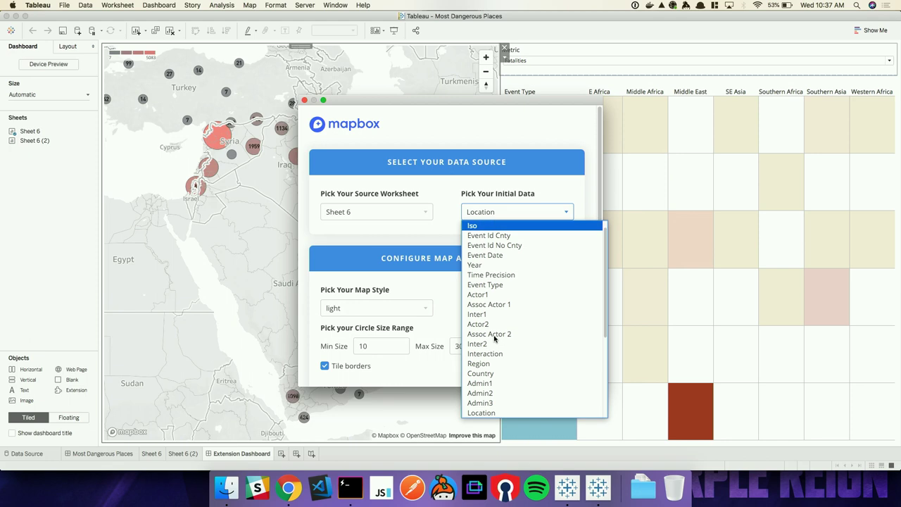
{"action": "key", "text": "Return"}
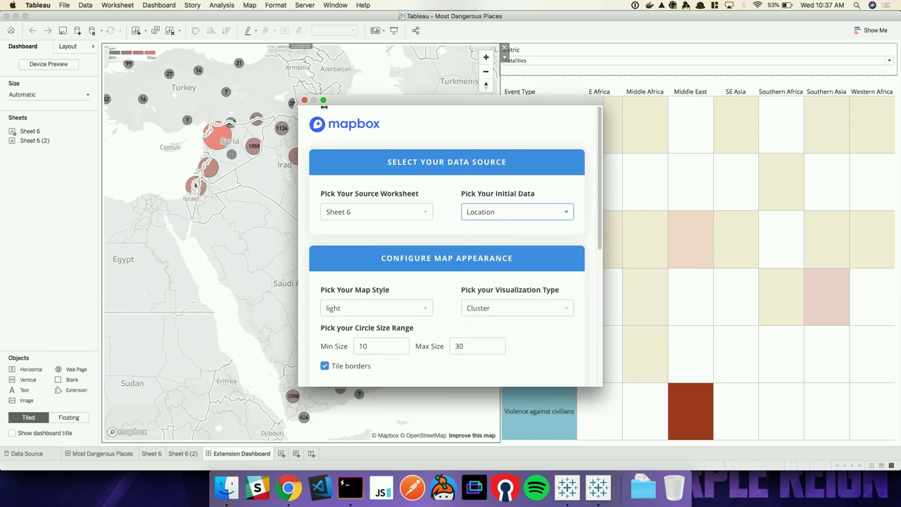
{"action": "left_click", "coordinate": [304, 101]}
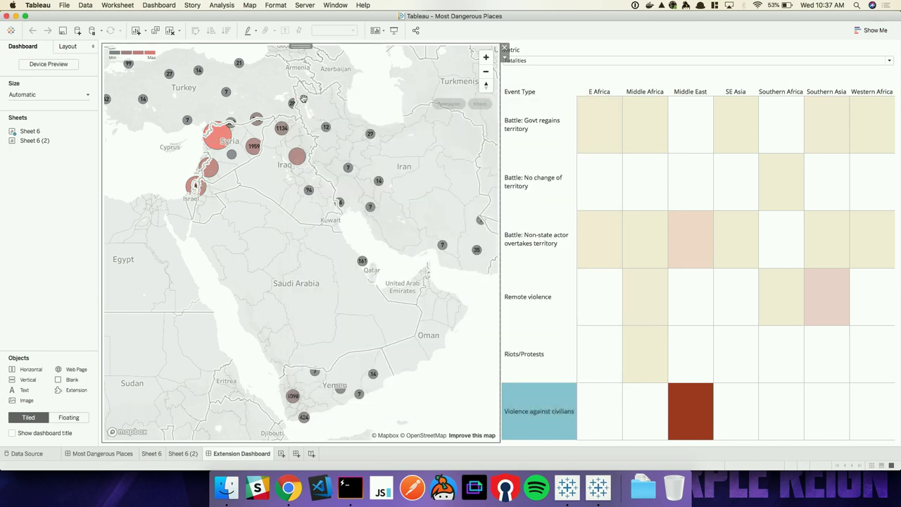
Reopen the Mapbox configuration and its initial data field list.
{"action": "left_click", "coordinate": [505, 57]}
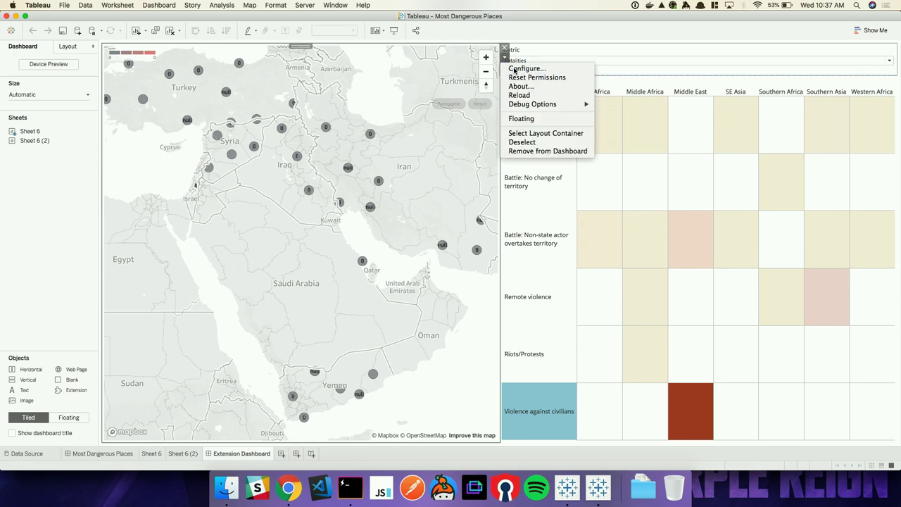
{"action": "left_click", "coordinate": [526, 68]}
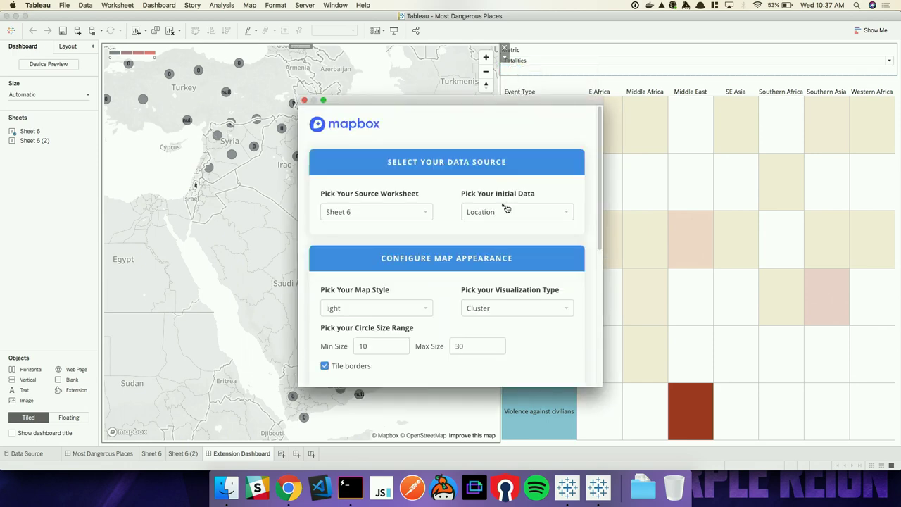
{"action": "left_click", "coordinate": [500, 209]}
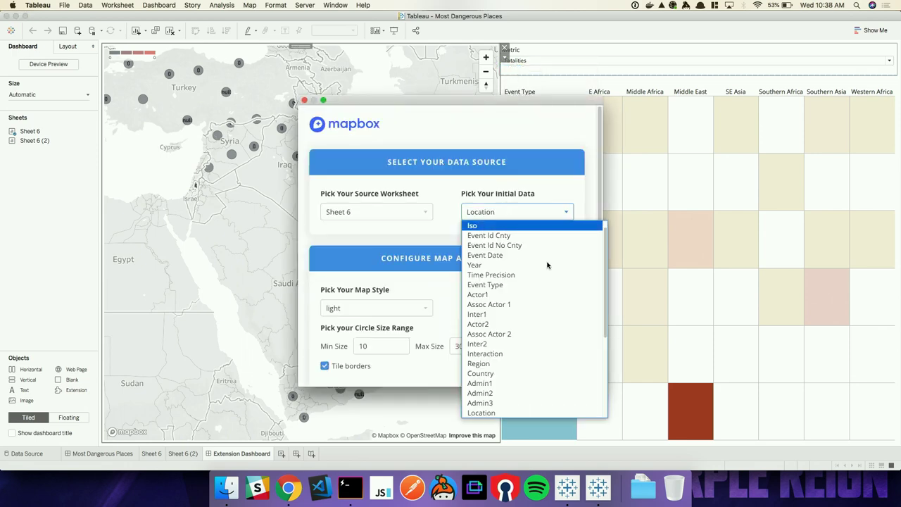
Step down the field list and choose Metric as the initial data.
{"action": "key", "text": "Down"}
{"action": "key", "text": "Down"}
{"action": "key", "text": "Down"}
{"action": "key", "text": "Down"}
{"action": "key", "text": "Down"}
{"action": "key", "text": "Down"}
{"action": "key", "text": "Down"}
{"action": "key", "text": "Down"}
{"action": "key", "text": "Down"}
{"action": "key", "text": "Down"}
{"action": "key", "text": "Down"}
{"action": "key", "text": "Down"}
{"action": "key", "text": "Down"}
{"action": "key", "text": "Down"}
{"action": "key", "text": "Down"}
{"action": "key", "text": "Down"}
{"action": "key", "text": "Down"}
{"action": "key", "text": "Down"}
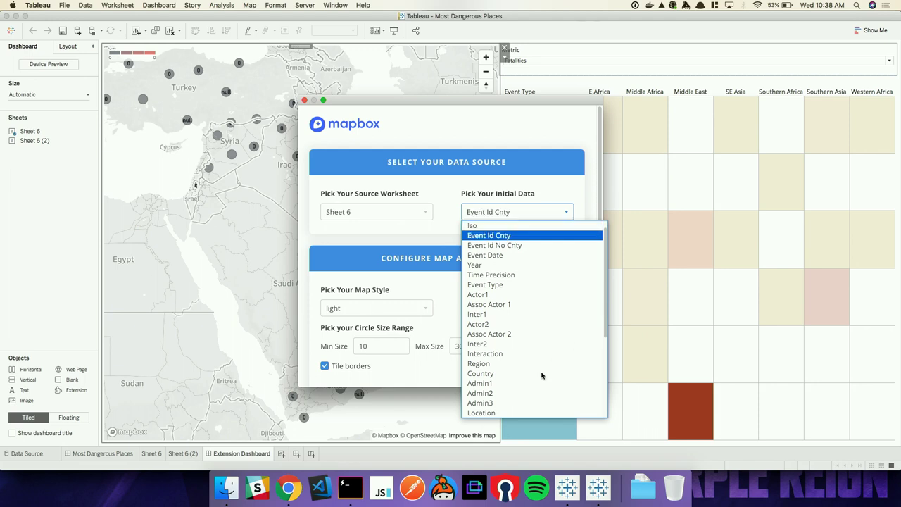
{"action": "key", "text": "Down"}
{"action": "key", "text": "Down"}
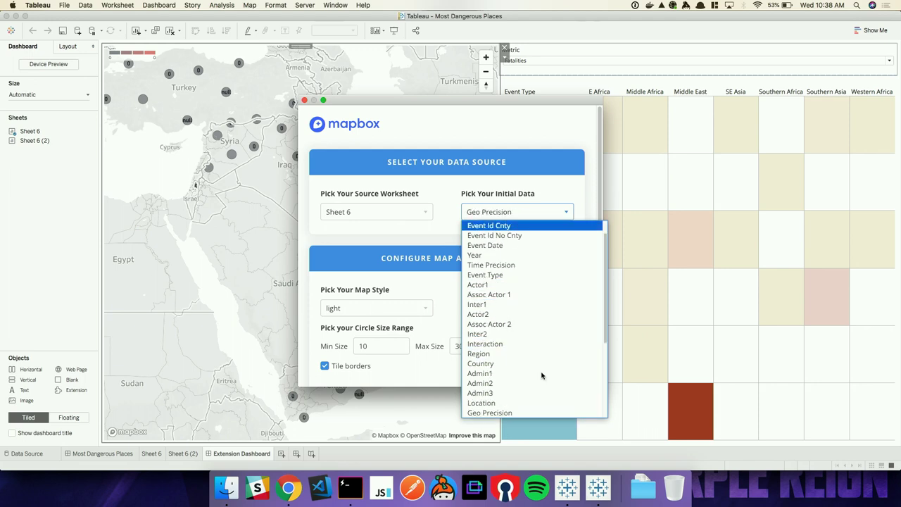
{"action": "key", "text": "Down"}
{"action": "key", "text": "Down"}
{"action": "key", "text": "Down"}
{"action": "key", "text": "Down"}
{"action": "key", "text": "Down"}
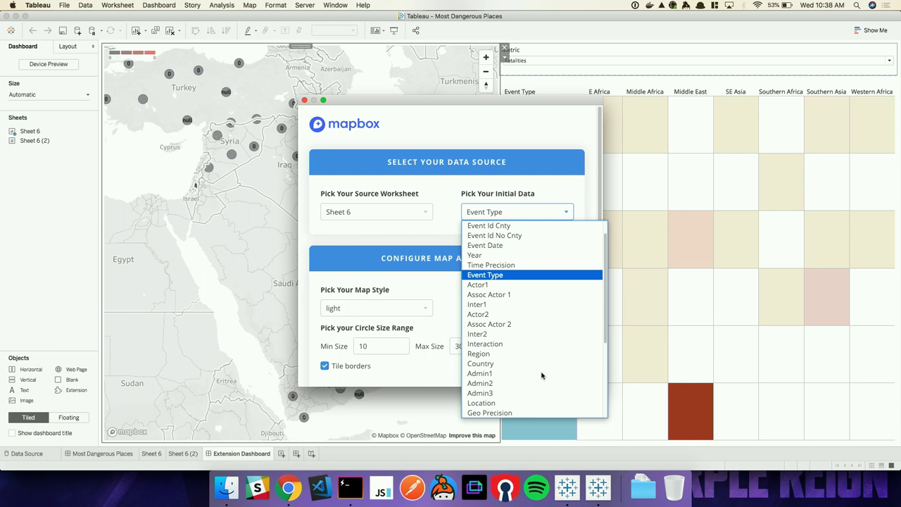
{"action": "key", "text": "Down"}
{"action": "key", "text": "Down"}
{"action": "key", "text": "Down"}
{"action": "key", "text": "Down"}
{"action": "key", "text": "Down"}
{"action": "key", "text": "Down"}
{"action": "key", "text": "Down"}
{"action": "key", "text": "Down"}
{"action": "key", "text": "Down"}
{"action": "key", "text": "Down"}
{"action": "key", "text": "Down"}
{"action": "key", "text": "Down"}
{"action": "key", "text": "Down"}
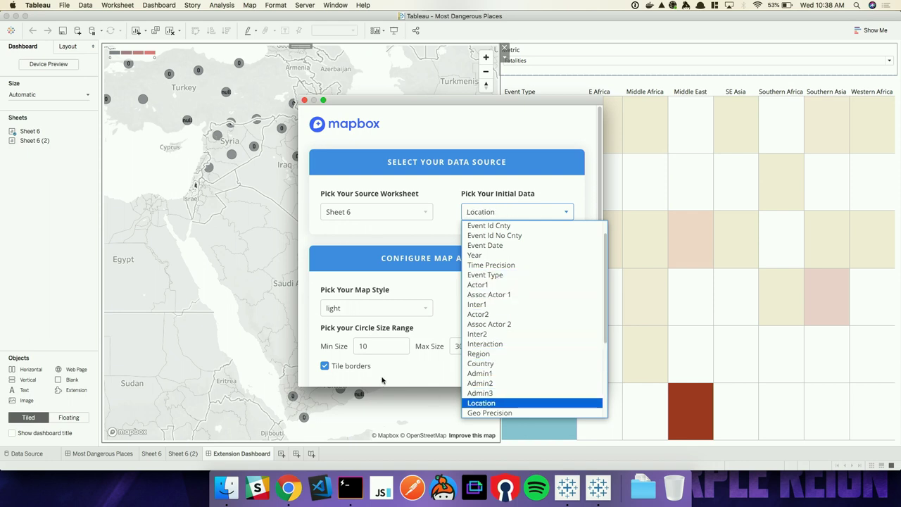
{"action": "key", "text": "Down"}
{"action": "key", "text": "Down"}
{"action": "key", "text": "Down"}
{"action": "key", "text": "Down"}
{"action": "key", "text": "Down"}
{"action": "key", "text": "Down"}
{"action": "key", "text": "Down"}
{"action": "key", "text": "Down"}
{"action": "key", "text": "Down"}
{"action": "key", "text": "Down"}
{"action": "key", "text": "Down"}
{"action": "key", "text": "Down"}
{"action": "key", "text": "Down"}
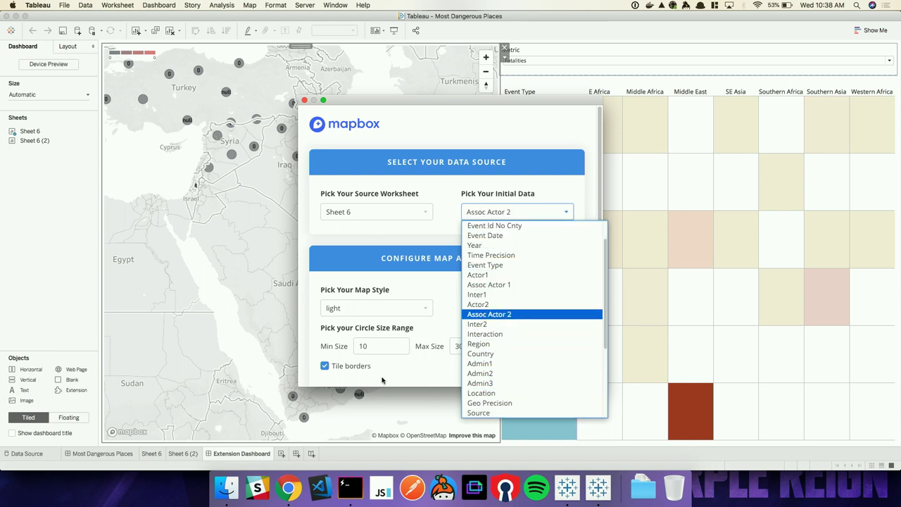
{"action": "key", "text": "Down"}
{"action": "key", "text": "Down"}
{"action": "key", "text": "Down"}
{"action": "key", "text": "Down"}
{"action": "key", "text": "Down"}
{"action": "key", "text": "Down"}
{"action": "key", "text": "Down"}
{"action": "key", "text": "Down"}
{"action": "key", "text": "Down"}
{"action": "key", "text": "Down"}
{"action": "key", "text": "Down"}
{"action": "key", "text": "Down"}
{"action": "key", "text": "Down"}
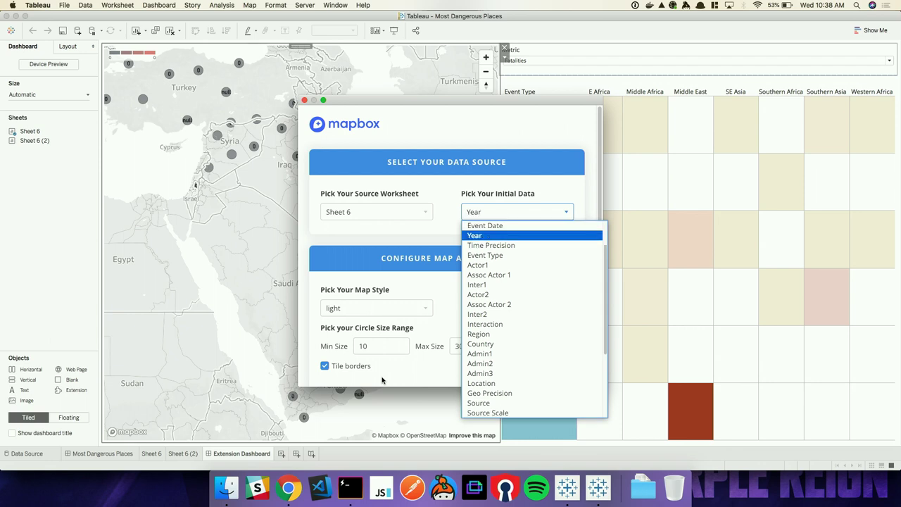
{"action": "key", "text": "Down"}
{"action": "key", "text": "Down"}
{"action": "key", "text": "Down"}
{"action": "key", "text": "Down"}
{"action": "key", "text": "Down"}
{"action": "key", "text": "Down"}
{"action": "key", "text": "Down"}
{"action": "key", "text": "Down"}
{"action": "key", "text": "Down"}
{"action": "key", "text": "Down"}
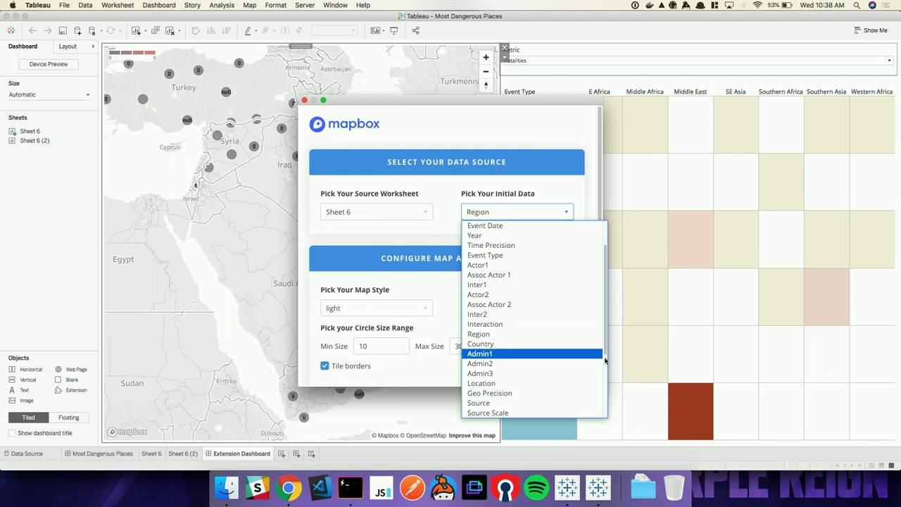
{"action": "key", "text": "Down"}
{"action": "key", "text": "Down"}
{"action": "key", "text": "Down"}
{"action": "key", "text": "Down"}
{"action": "key", "text": "Down"}
{"action": "key", "text": "Down"}
{"action": "key", "text": "Down"}
{"action": "key", "text": "Down"}
{"action": "key", "text": "Down"}
{"action": "key", "text": "Down"}
{"action": "key", "text": "Down"}
{"action": "key", "text": "Down"}
{"action": "key", "text": "Down"}
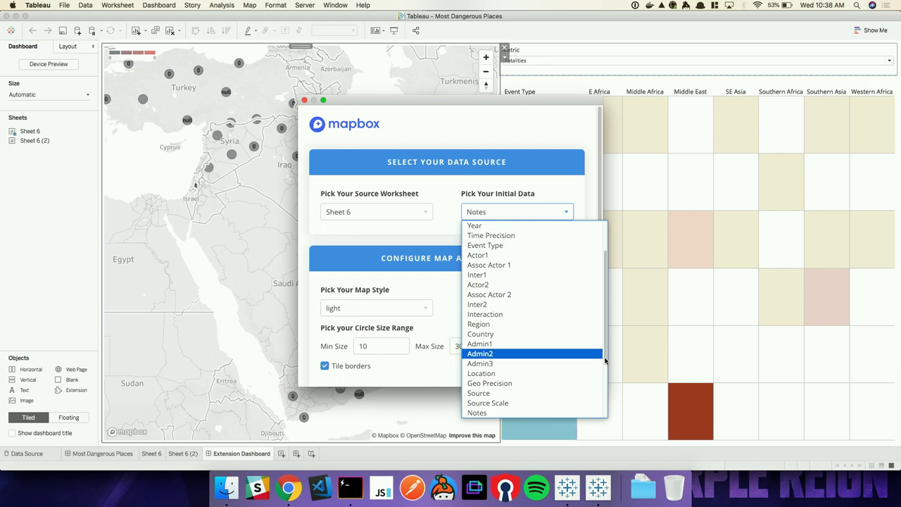
{"action": "key", "text": "Down"}
{"action": "key", "text": "Down"}
{"action": "key", "text": "Down"}
{"action": "key", "text": "Down"}
{"action": "key", "text": "Down"}
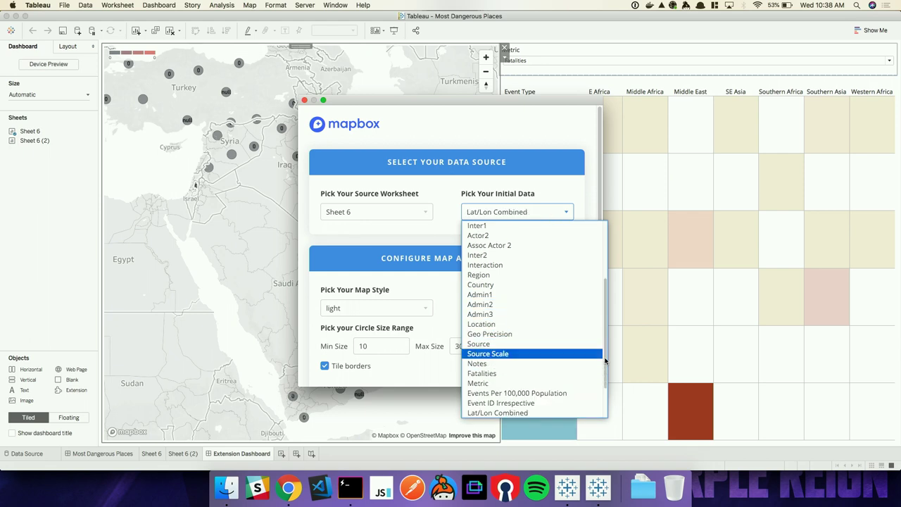
{"action": "key", "text": "Down"}
{"action": "key", "text": "Down"}
{"action": "key", "text": "Down"}
{"action": "key", "text": "Return"}
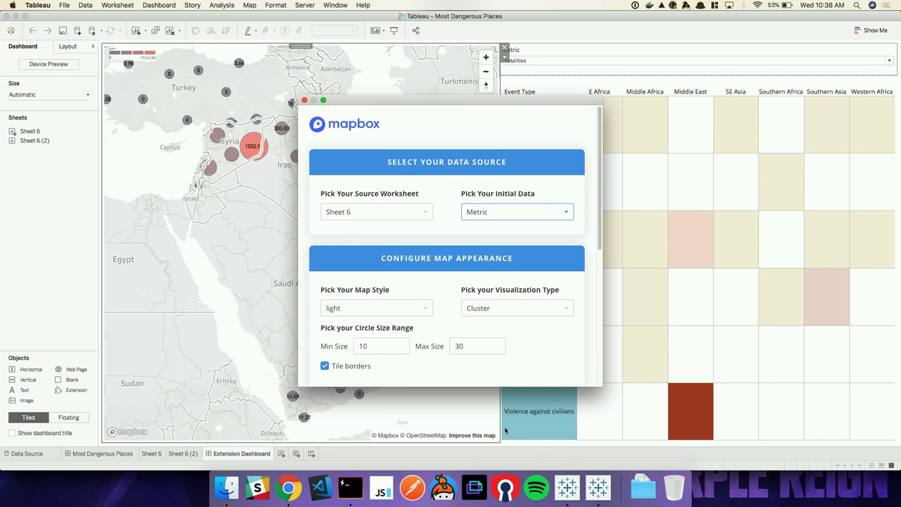
Set the visualization type to Data Elevation and move the configuration window aside.
{"action": "left_click", "coordinate": [490, 314]}
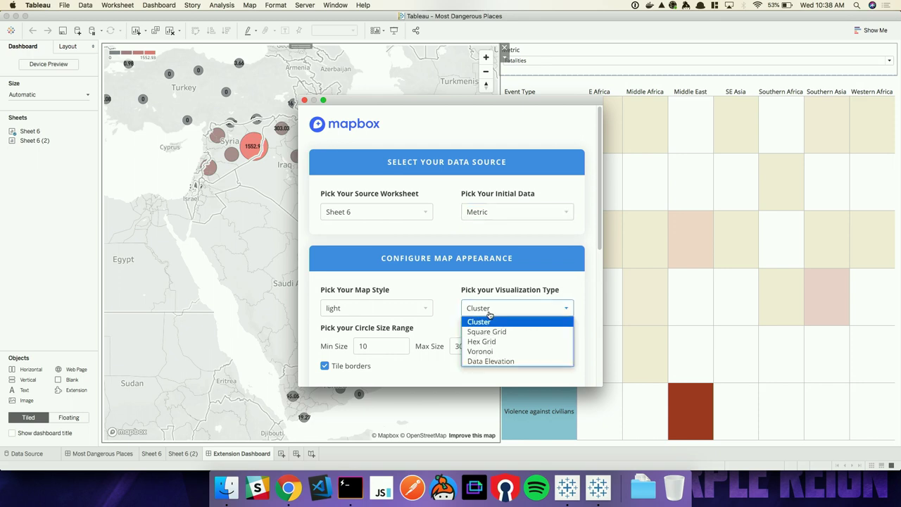
{"action": "key", "text": "Down"}
{"action": "key", "text": "Down"}
{"action": "key", "text": "Down"}
{"action": "key", "text": "Down"}
{"action": "left_click", "coordinate": [490, 360]}
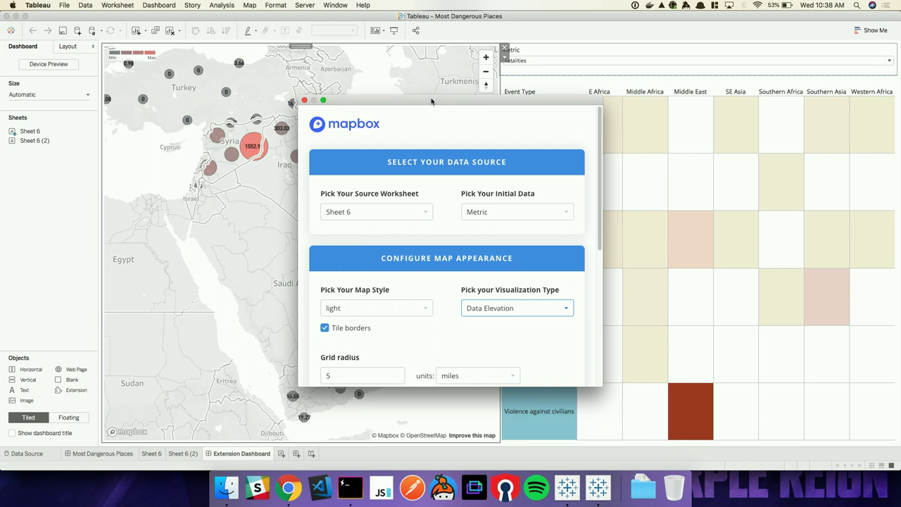
{"action": "left_click_drag", "start_coordinate": [430, 103], "coordinate": [664, 72]}
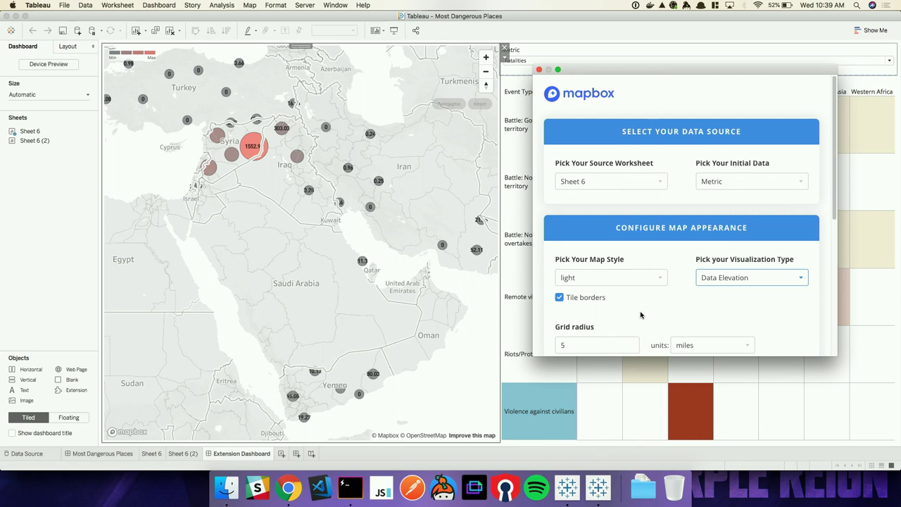
Change the grid radius from 5 to 10 and scroll to the marker appearance settings.
{"action": "left_click", "coordinate": [610, 345]}
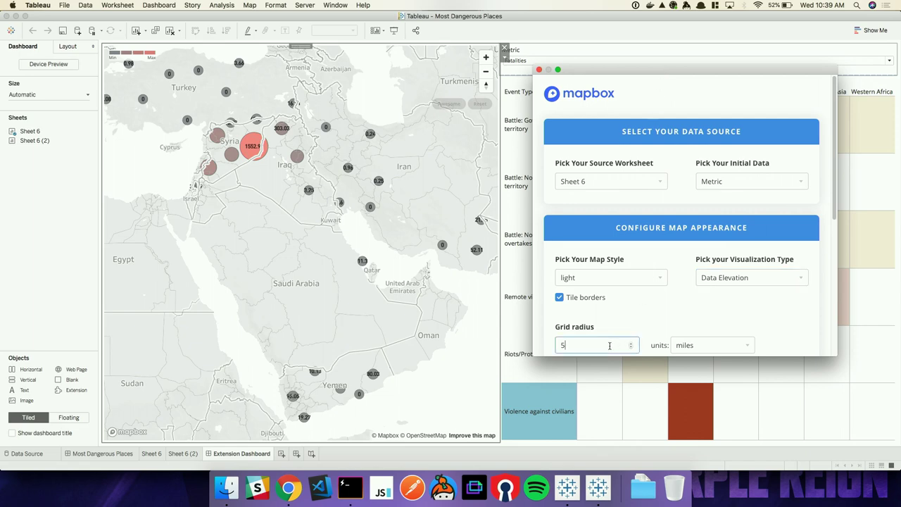
{"action": "key", "text": "BackSpace"}
{"action": "type", "text": "10"}
{"action": "key", "text": "Tab"}
{"action": "scroll", "coordinate": [713, 284], "scroll_direction": "down", "scroll_amount": 5}
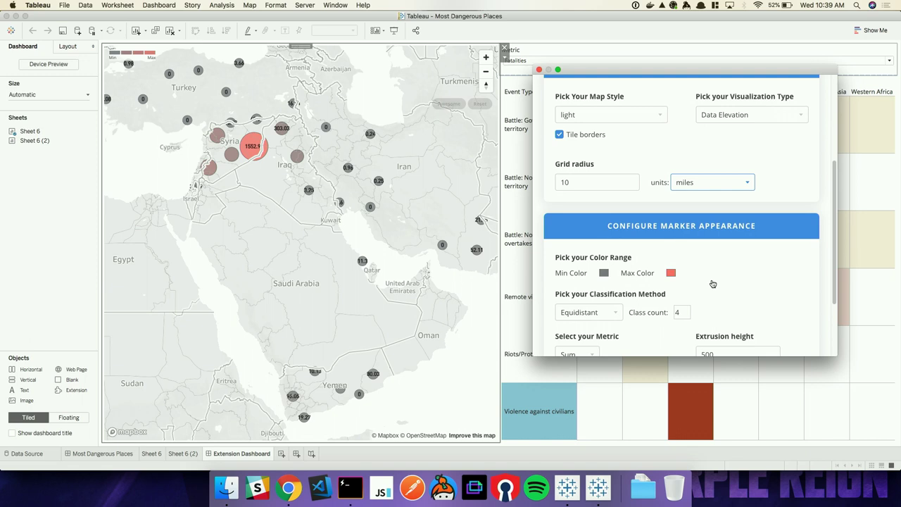
{"action": "scroll", "coordinate": [713, 284], "scroll_direction": "down", "scroll_amount": 5}
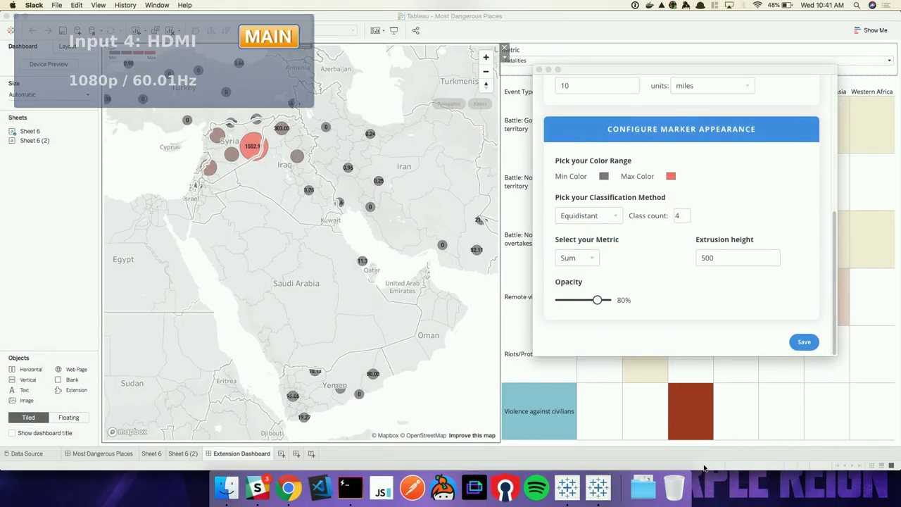
Open image (1).png from Downloads in Preview and enlarge its window to view the 3D map.
{"action": "left_click", "coordinate": [647, 491]}
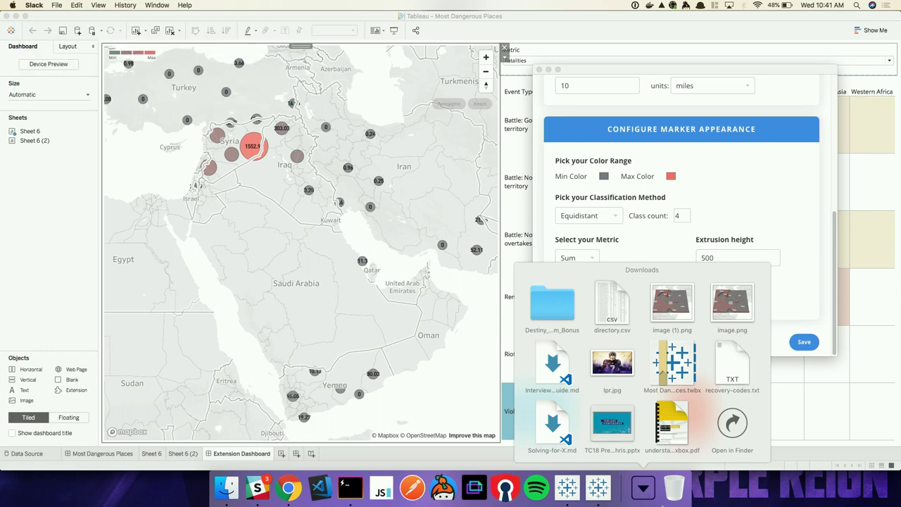
{"action": "left_click", "coordinate": [674, 299]}
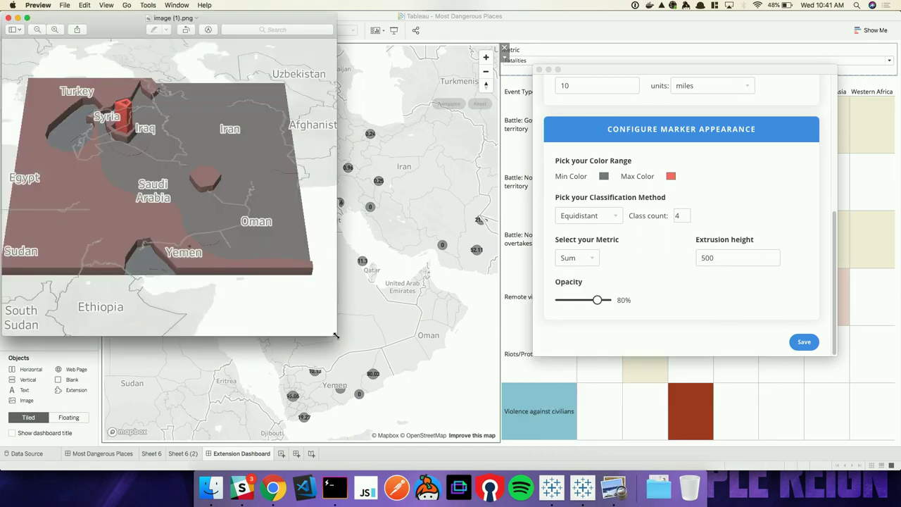
{"action": "left_click_drag", "start_coordinate": [337, 336], "coordinate": [743, 469]}
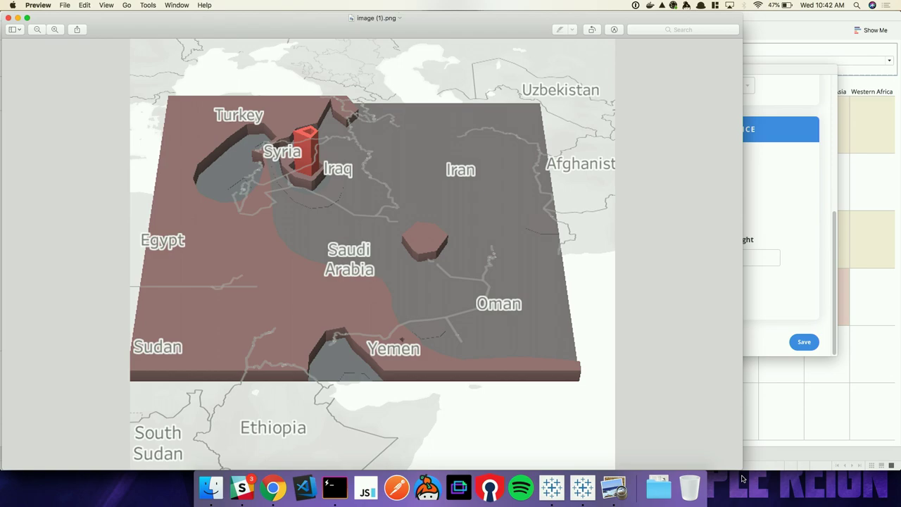
Use Mission Control to bring the Tableau dashboard back to the front.
{"action": "key", "text": "ctrl+Up"}
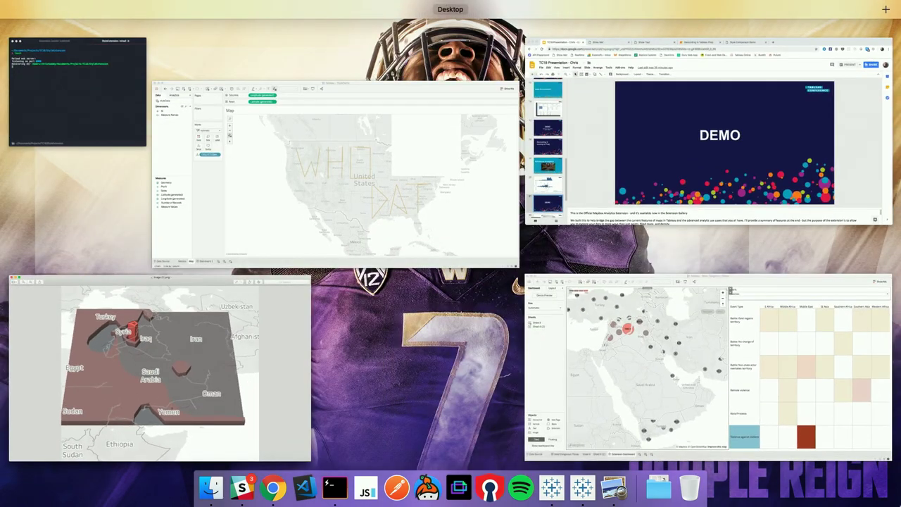
{"action": "left_click", "coordinate": [658, 488]}
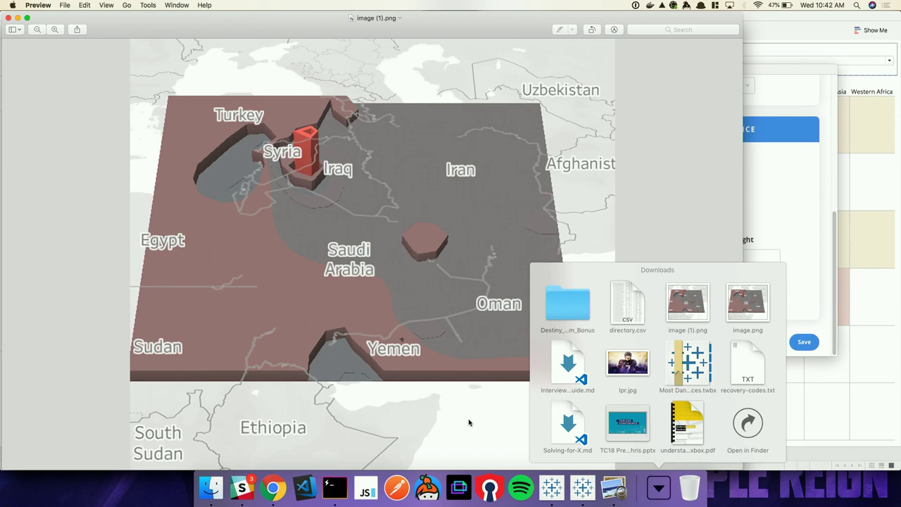
{"action": "left_click", "coordinate": [822, 411]}
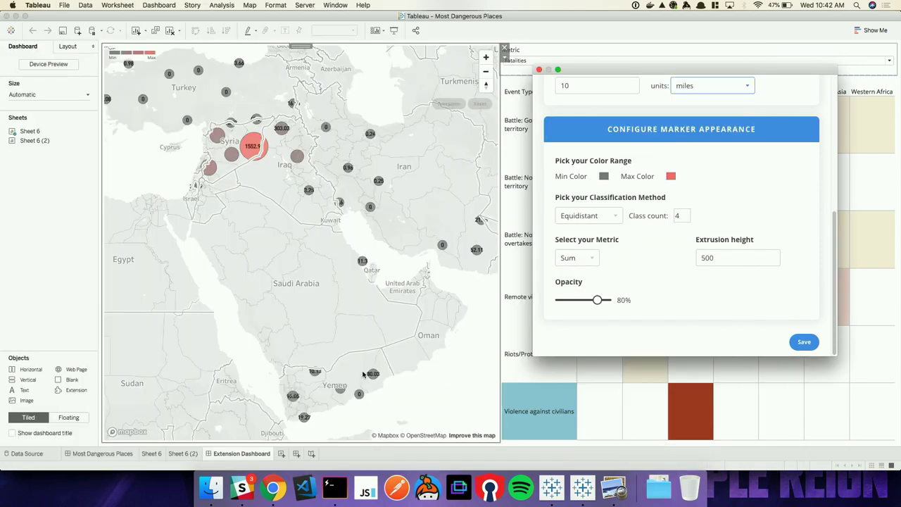
Switch to Chrome's TC18 Presentation deck, showing slide 21, the DEMO slide.
{"action": "left_click", "coordinate": [274, 487]}
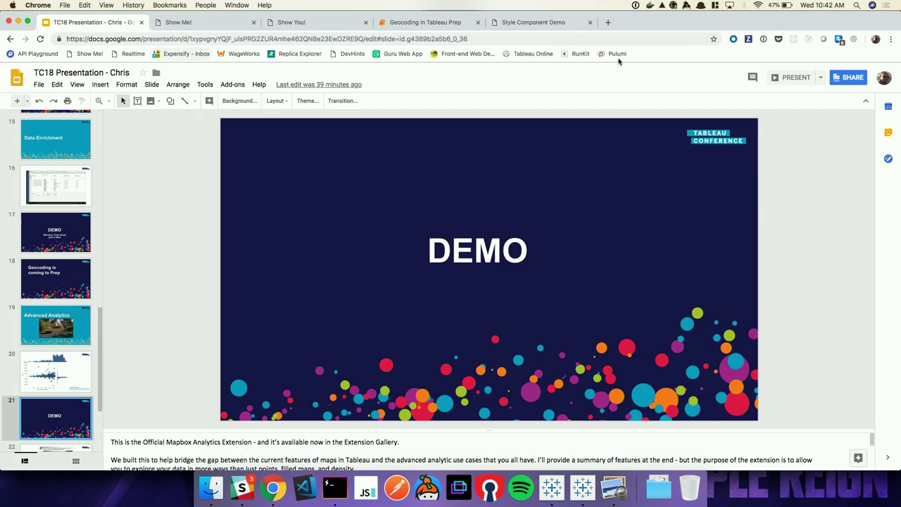